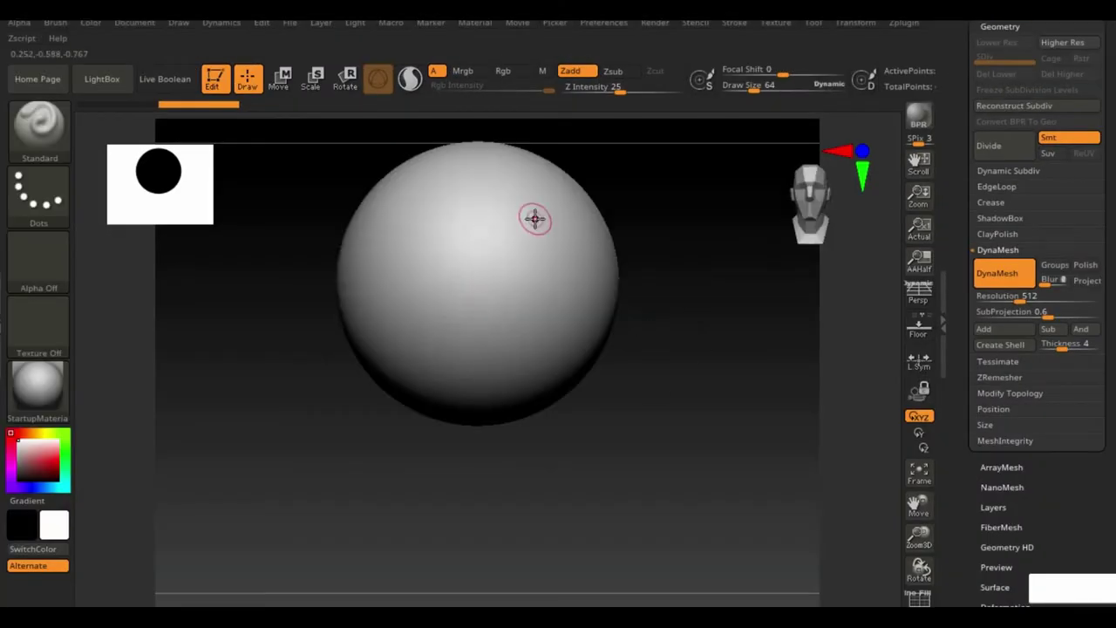
Step: Pull and stretch the sphere upward into an elongated egg shape with the Move brush
left_click_drag(554, 373, 560, 461)
key("space")
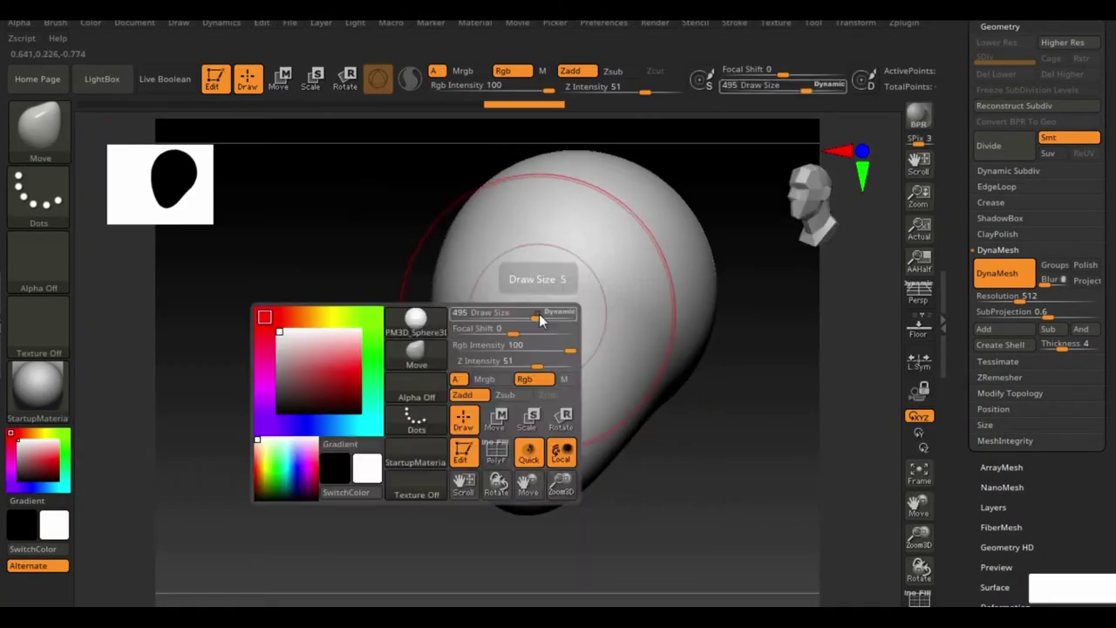
mouse_move(539, 314)
left_mouse_down()
mouse_move(750, 530)
mouse_move(259, 393)
mouse_move(428, 346)
left_mouse_up()
key("space")
mouse_move(623, 366)
left_mouse_down()
mouse_move(597, 368)
mouse_move(772, 496)
left_mouse_up()
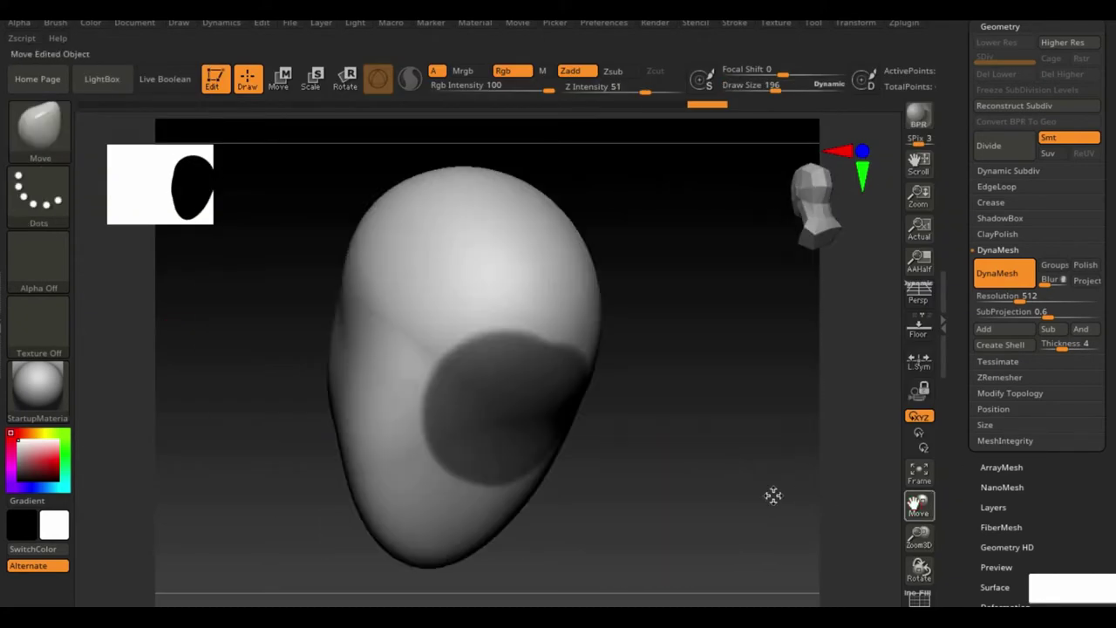
Step: Extrude a thick neck down from the masked underside with the gizmo
key("w")
mouse_move(440, 348)
left_mouse_down("ctrl")
mouse_move(562, 376)
mouse_move(393, 392)
mouse_move(488, 410)
mouse_move(214, 114)
left_mouse_up("ctrl")
key("q")
Step: Check the new neck, then mask the front of the face and bring up the gizmo on it
mouse_move(508, 327)
left_mouse_down()
mouse_move(615, 378)
mouse_move(606, 286)
left_mouse_up()
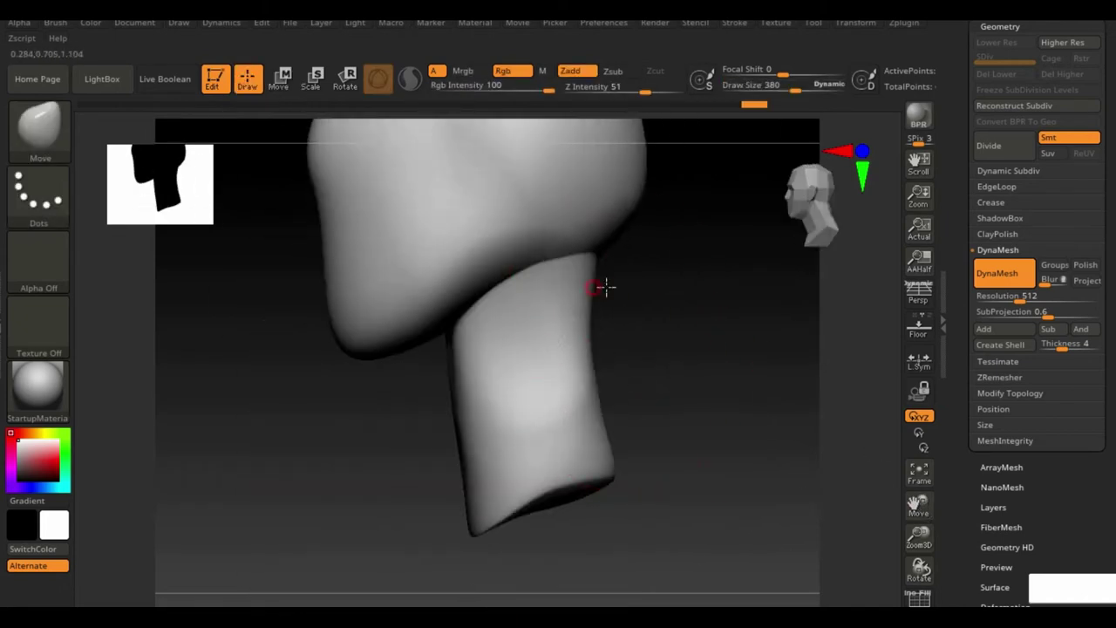
left_click_drag(441, 361, 462, 369)
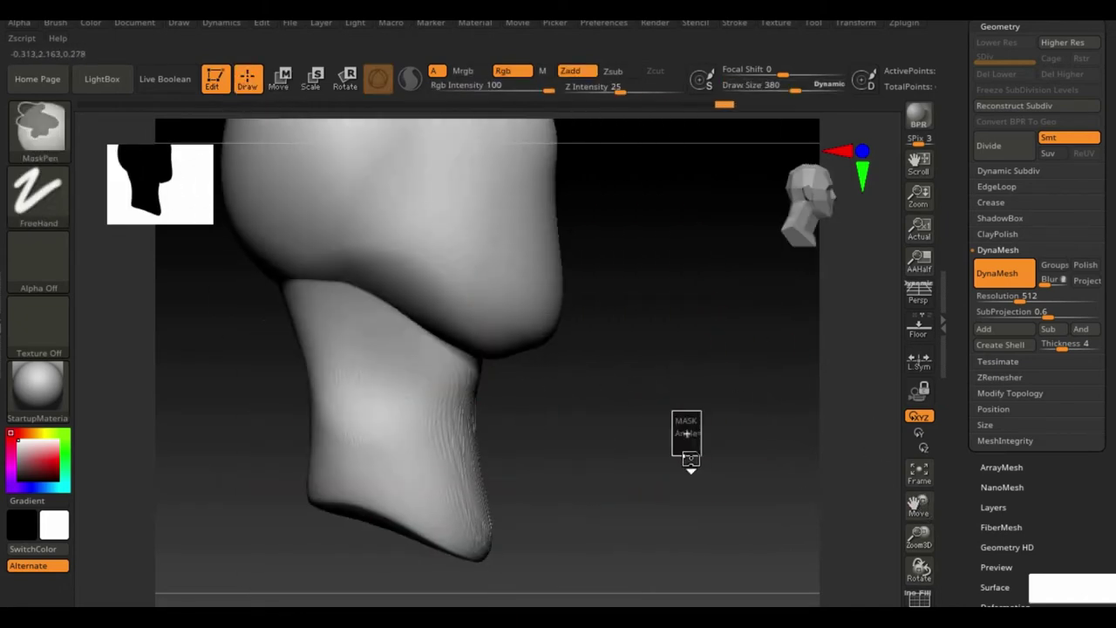
mouse_move(593, 428)
left_mouse_down("shift")
mouse_move(514, 551)
mouse_move(639, 307)
mouse_move(590, 211)
mouse_move(607, 232)
mouse_move(490, 398)
mouse_move(493, 424)
mouse_move(715, 398)
mouse_move(559, 420)
mouse_move(667, 428)
mouse_move(566, 428)
mouse_move(657, 410)
mouse_move(493, 416)
left_mouse_up("shift")
key("w")
Step: Pull the lower jaw down and forward with a large Move brush
key("b")
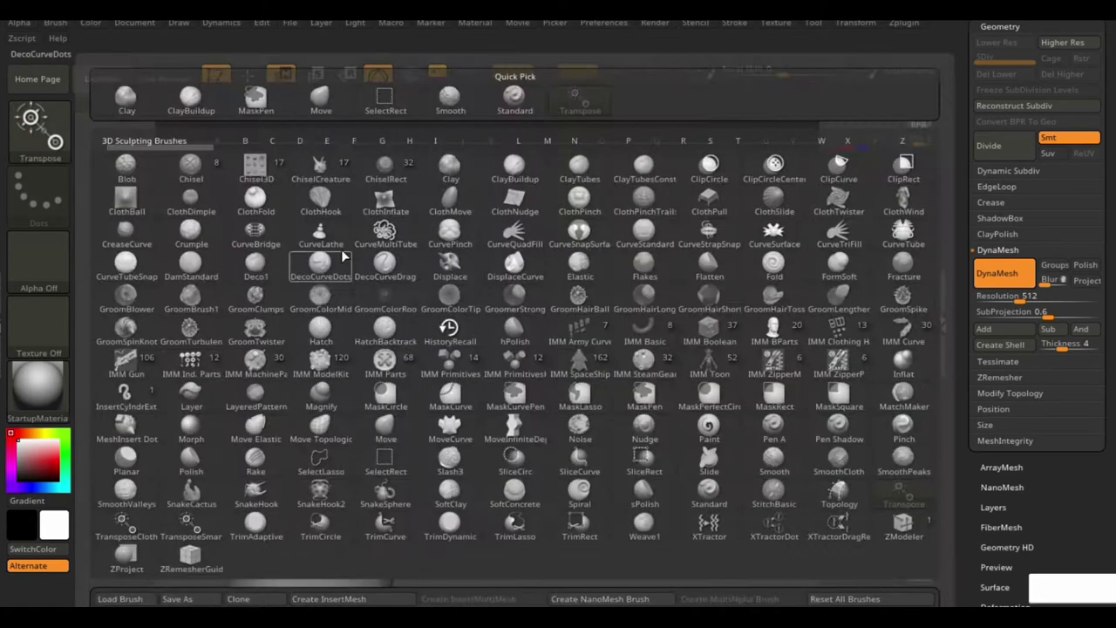
key("m")
key("v")
key("space")
left_click_drag(471, 307, 503, 309)
left_click_drag(465, 520, 488, 544)
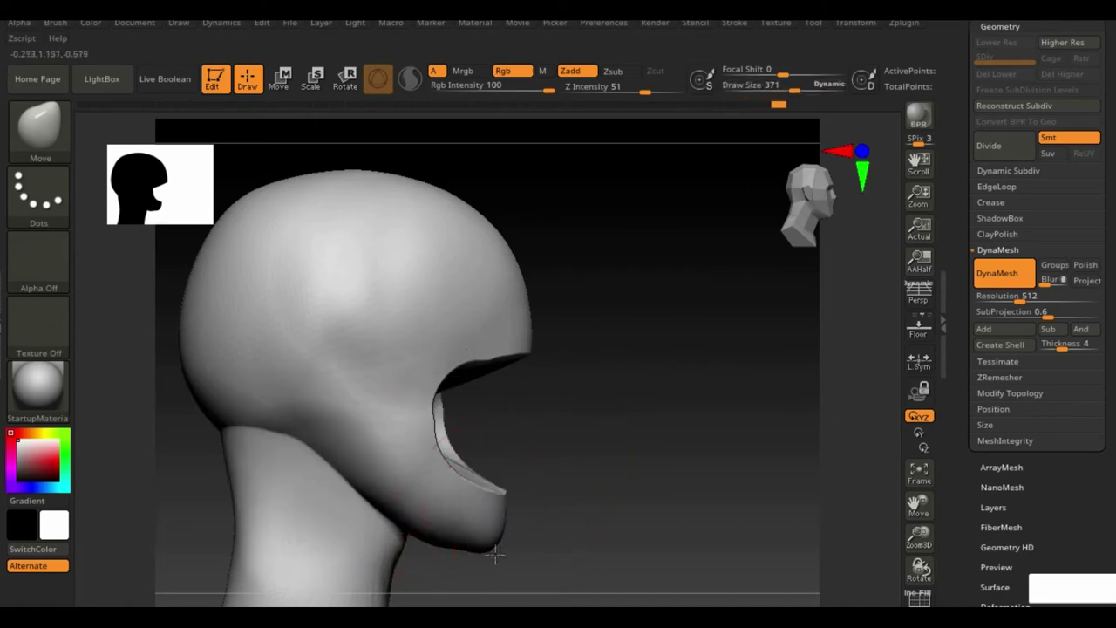
Step: Smooth the ear and forehead, then build clay on the cheek, eye-socket rims and brow
left_click_drag(587, 447, 113, 453, "shift")
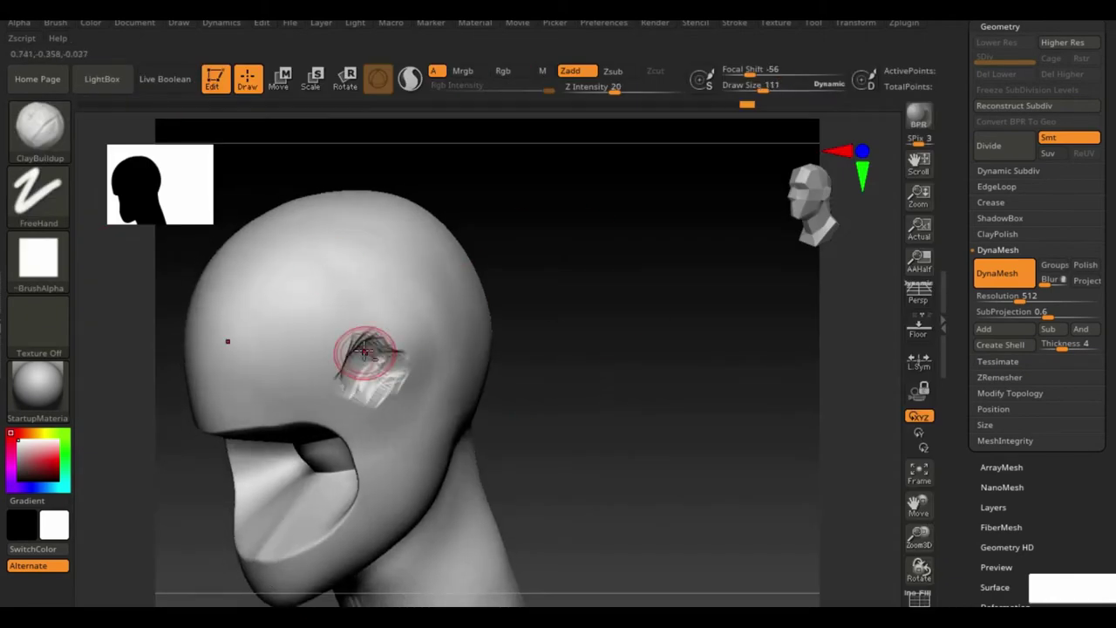
mouse_move(364, 350)
left_mouse_down("shift")
mouse_move(387, 365)
mouse_move(391, 399)
mouse_move(336, 404)
left_mouse_up("shift")
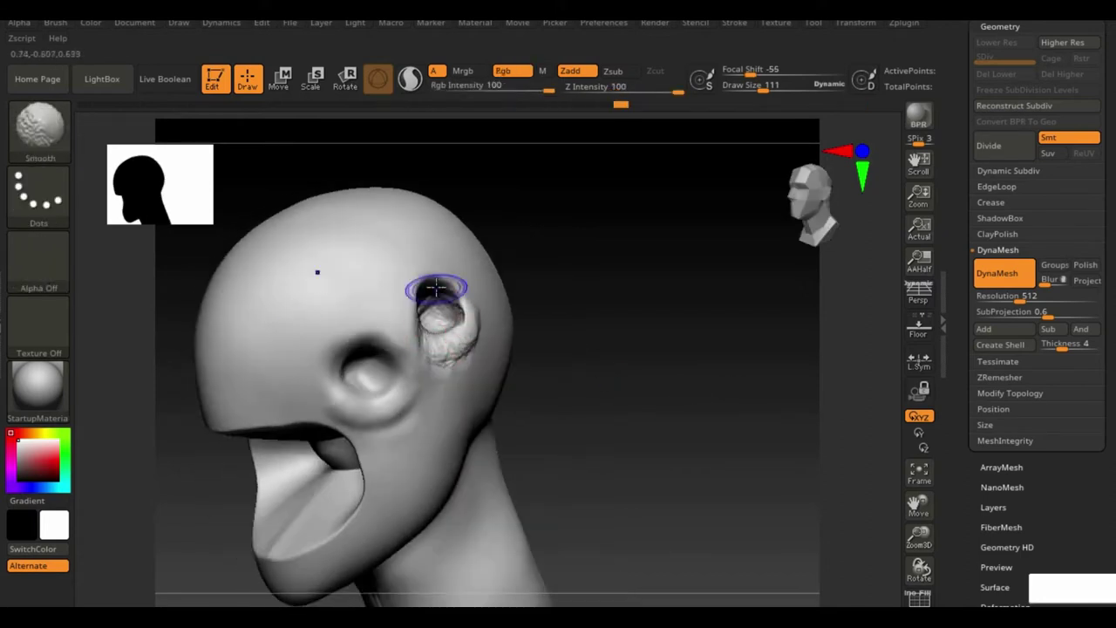
left_click_drag(294, 367, 266, 359, "shift")
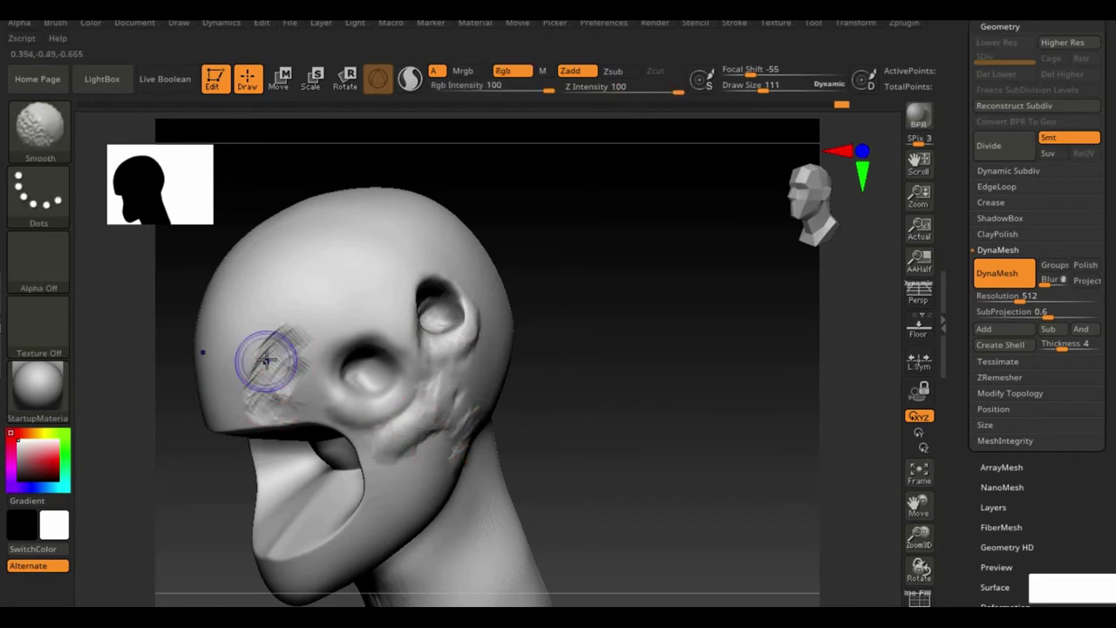
mouse_move(363, 527)
left_mouse_down()
mouse_move(417, 458)
mouse_move(382, 504)
left_mouse_up()
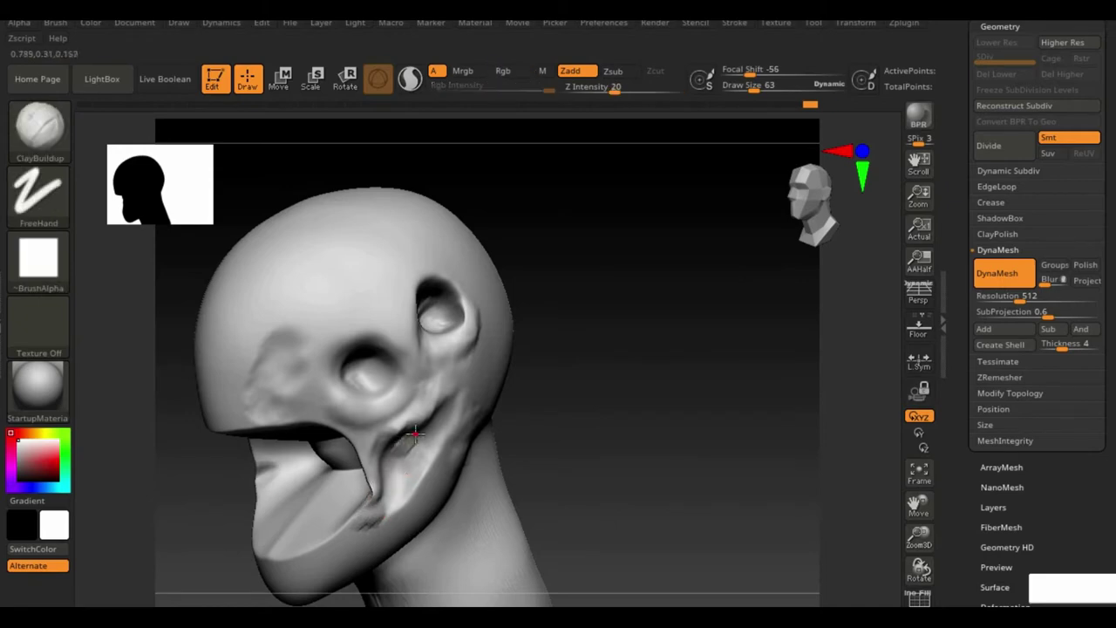
left_click_drag(660, 399, 427, 345, "shift")
mouse_move(267, 255)
left_mouse_down()
mouse_move(313, 292)
mouse_move(251, 263)
left_mouse_up()
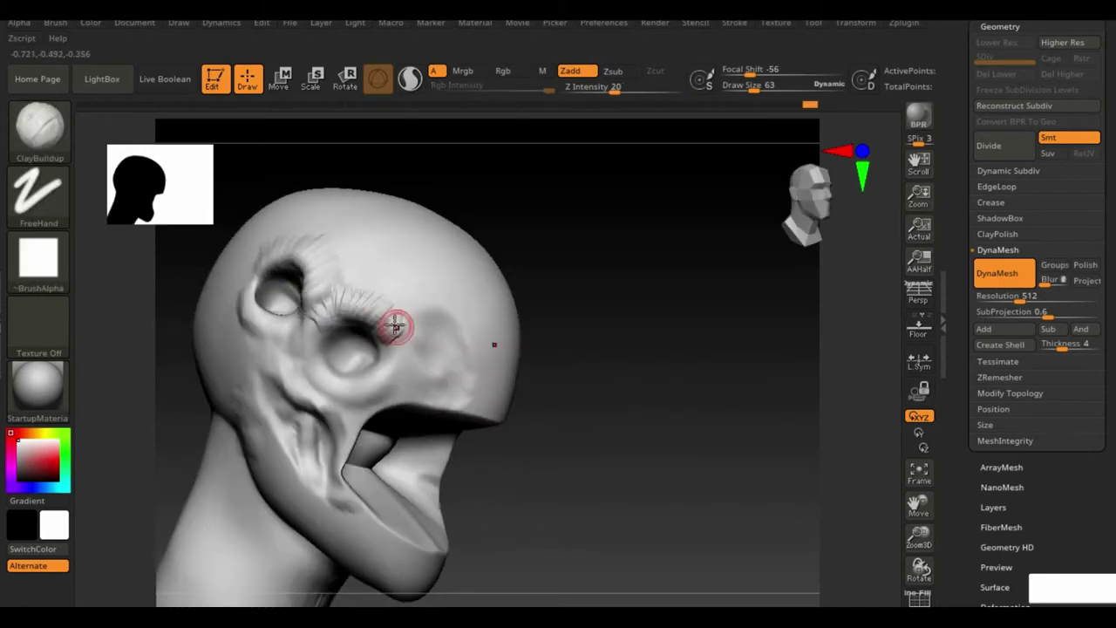
left_click_drag(328, 272, 394, 314)
Step: Smooth the jaw area, checking it from below and from the front
mouse_move(320, 251)
left_mouse_down()
mouse_move(269, 461)
mouse_move(951, 443)
mouse_move(428, 386)
mouse_move(679, 306)
mouse_move(436, 398)
mouse_move(479, 410)
left_mouse_up()
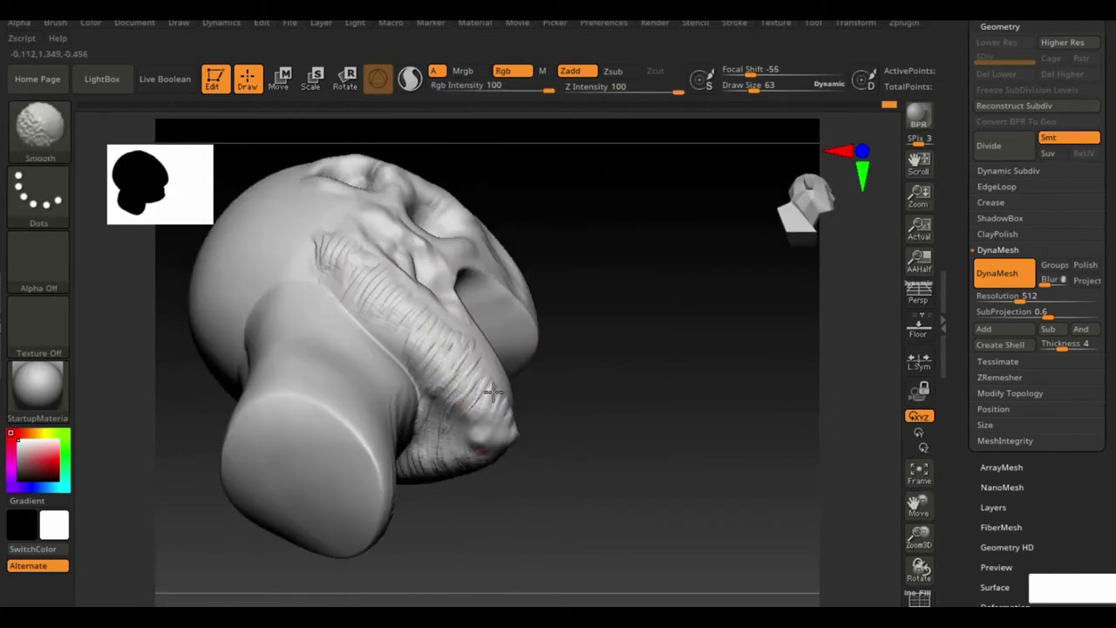
left_click_drag(566, 410, 351, 273)
left_click_drag(463, 379, 618, 267)
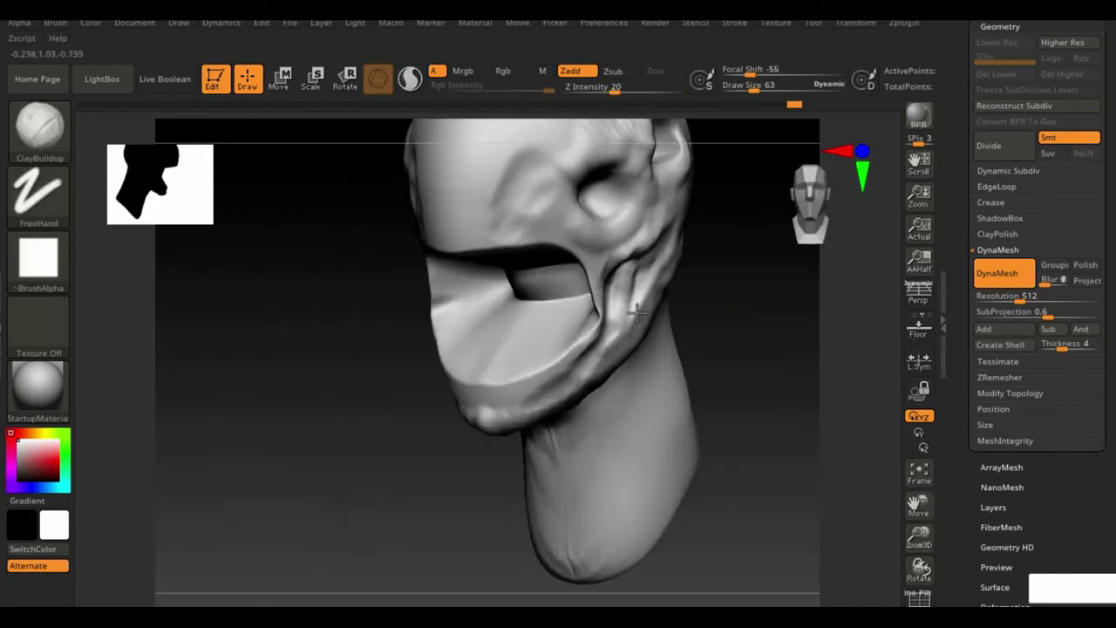
mouse_move(616, 321)
left_mouse_down()
mouse_move(304, 419)
mouse_move(436, 250)
mouse_move(792, 331)
mouse_move(414, 279)
left_mouse_up()
Step: Back on the Move brush, smooth the top of the skull and mask a spot near the mouth
key("b")
key("m")
key("v")
mouse_move(662, 410)
left_mouse_down()
mouse_move(744, 374)
mouse_move(559, 367)
left_mouse_up()
mouse_move(573, 148)
left_mouse_down()
mouse_move(822, 498)
mouse_move(547, 240)
left_mouse_up()
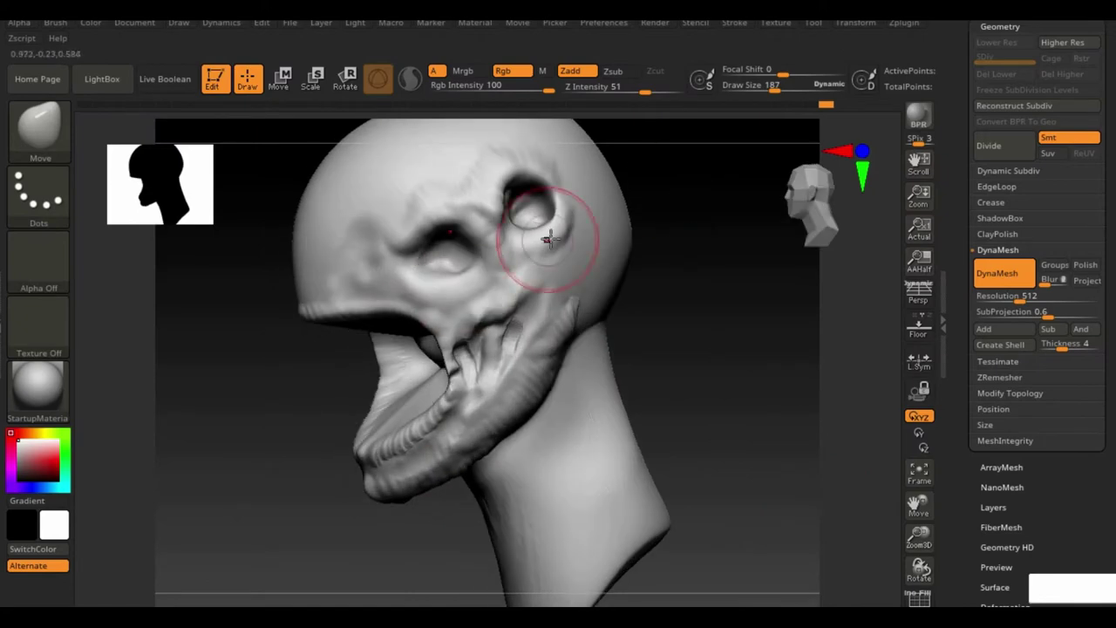
mouse_move(544, 185)
left_mouse_down()
mouse_move(131, 324)
mouse_move(384, 253)
mouse_move(349, 287)
left_mouse_up()
mouse_move(680, 287)
left_mouse_down()
mouse_move(730, 351)
mouse_move(464, 449)
left_mouse_up()
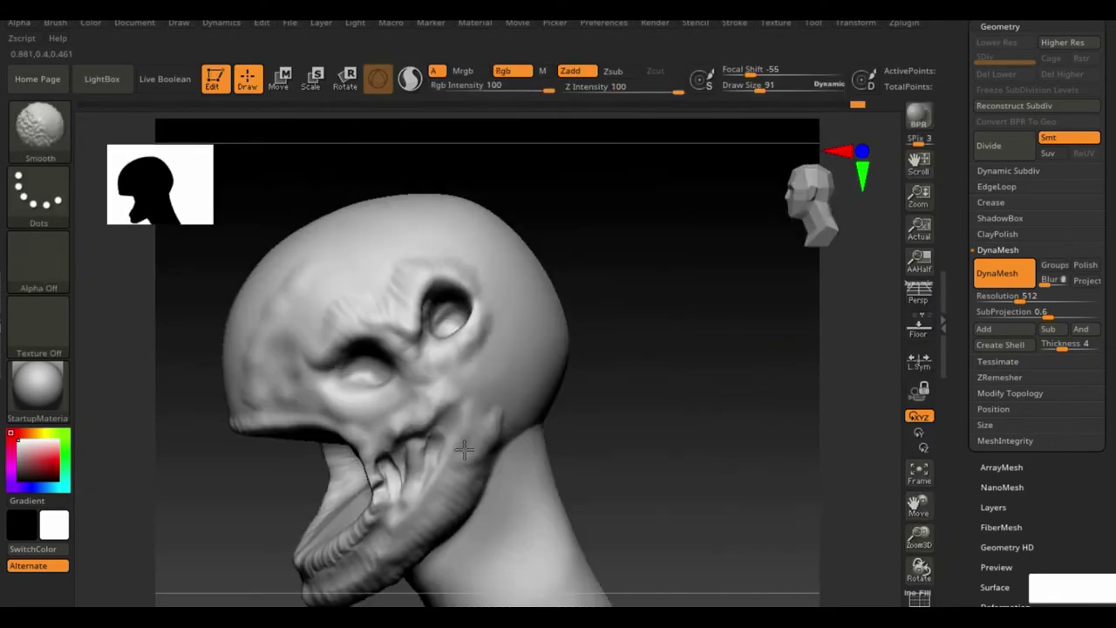
mouse_move(611, 401)
left_mouse_down()
mouse_move(779, 398)
mouse_move(337, 242)
mouse_move(474, 219)
left_mouse_up()
left_click_drag(722, 384, 270, 465)
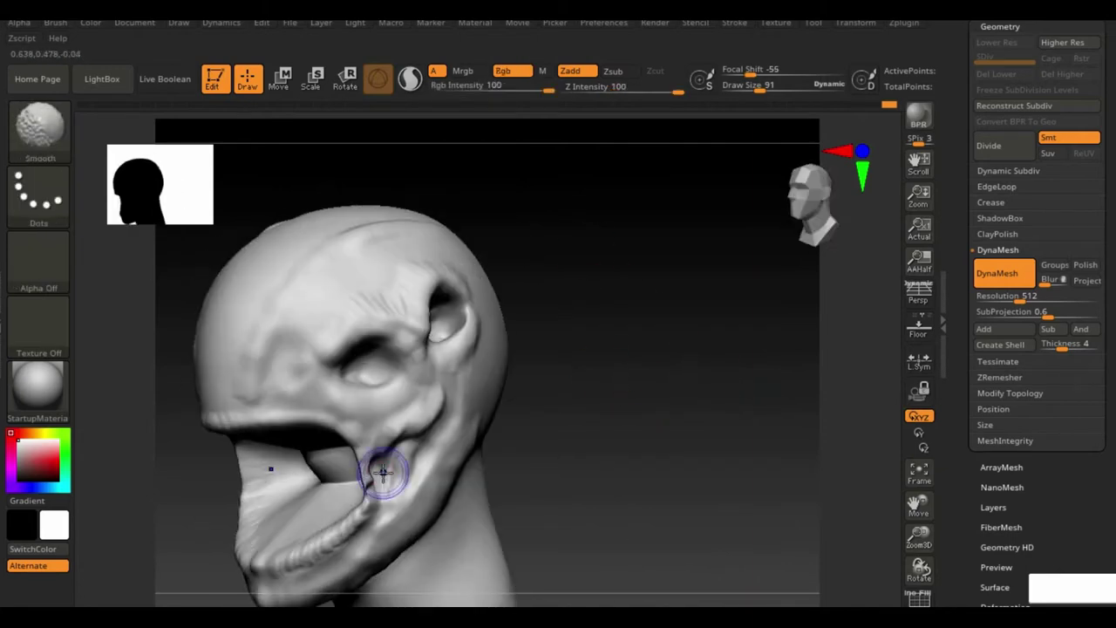
left_click_drag(375, 453, 383, 497, "ctrl")
Step: Shrink the sphere subtool and seat it in the eye socket as an eyeball
left_click_drag(642, 436, 610, 410)
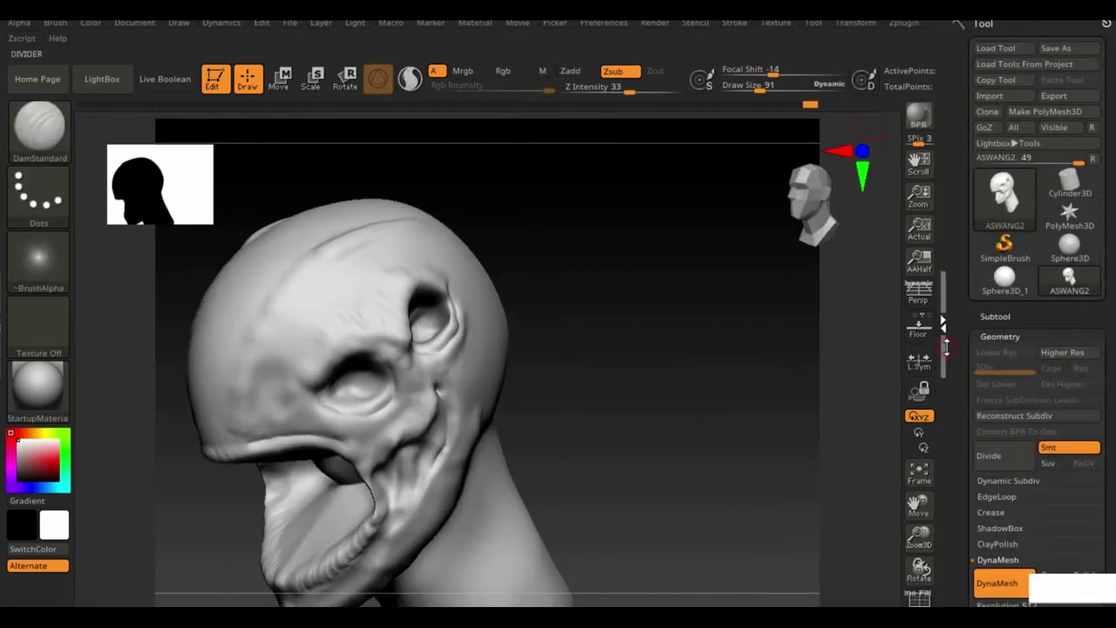
left_click(529, 276, "alt")
key("w")
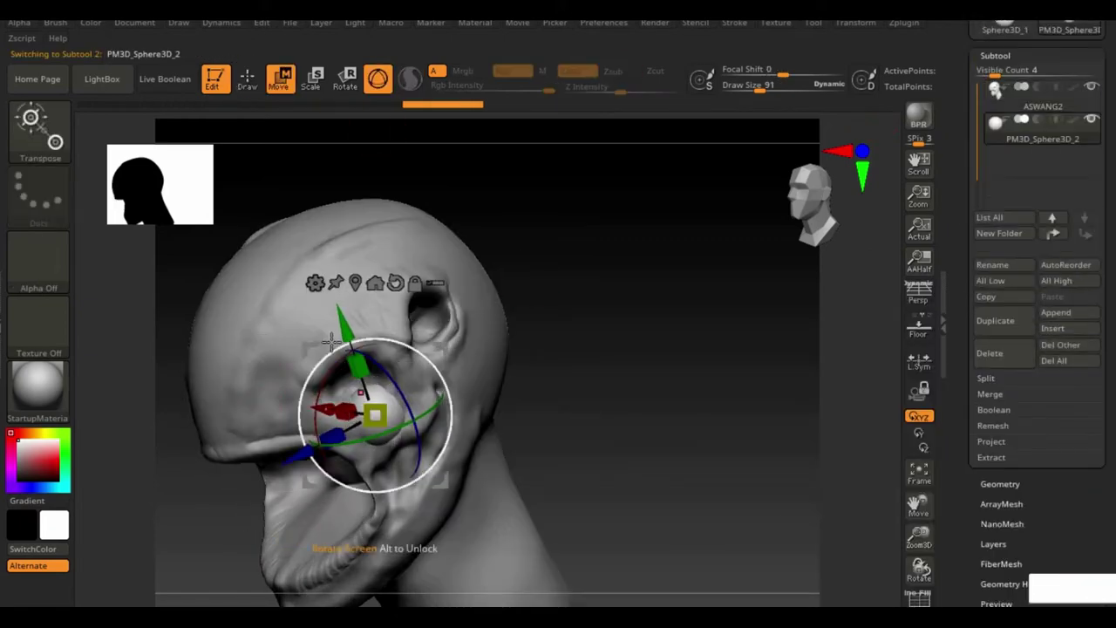
mouse_move(348, 375)
left_mouse_down()
mouse_move(253, 369)
mouse_move(305, 375)
mouse_move(395, 229)
left_mouse_up()
Step: Mirror the eyeball across the head to add the second eye
left_click_drag(610, 392, 541, 392)
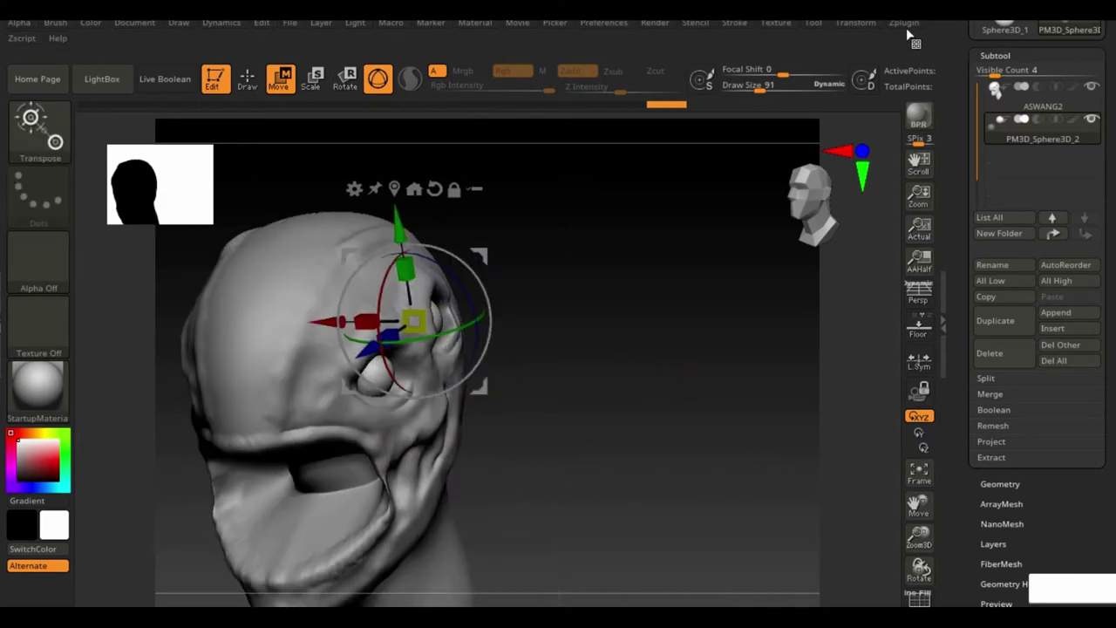
left_click(904, 22)
left_click(937, 367)
left_click(463, 354)
Step: Sculpt the lid around the eye and undo stray strokes on the eyeball
left_click_drag(630, 360, 570, 269)
key("q")
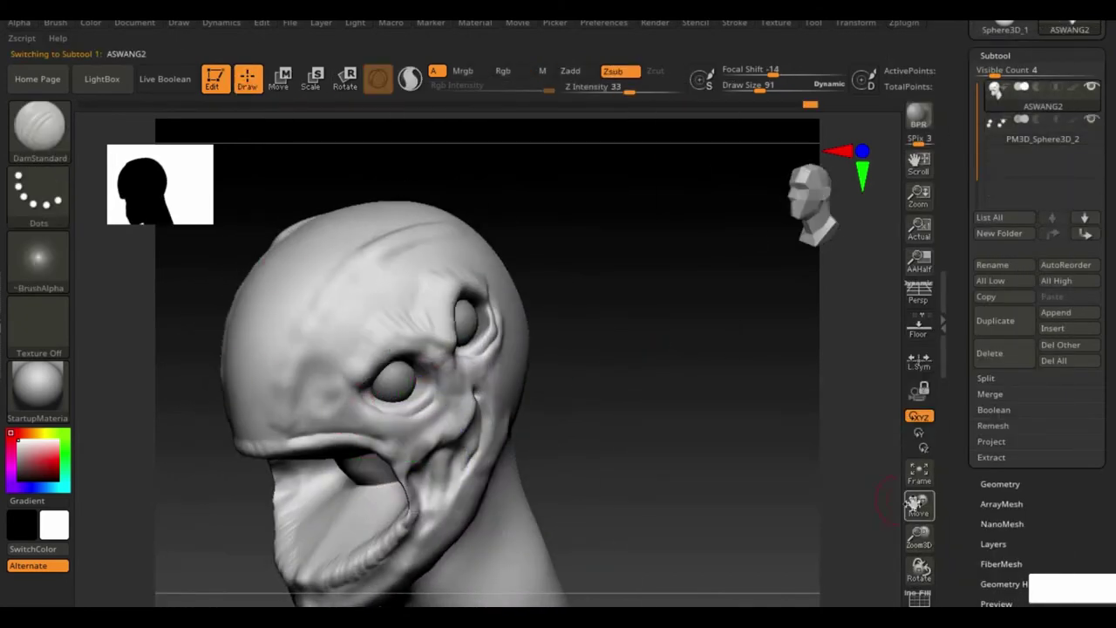
scroll(570, 270, "up", 5)
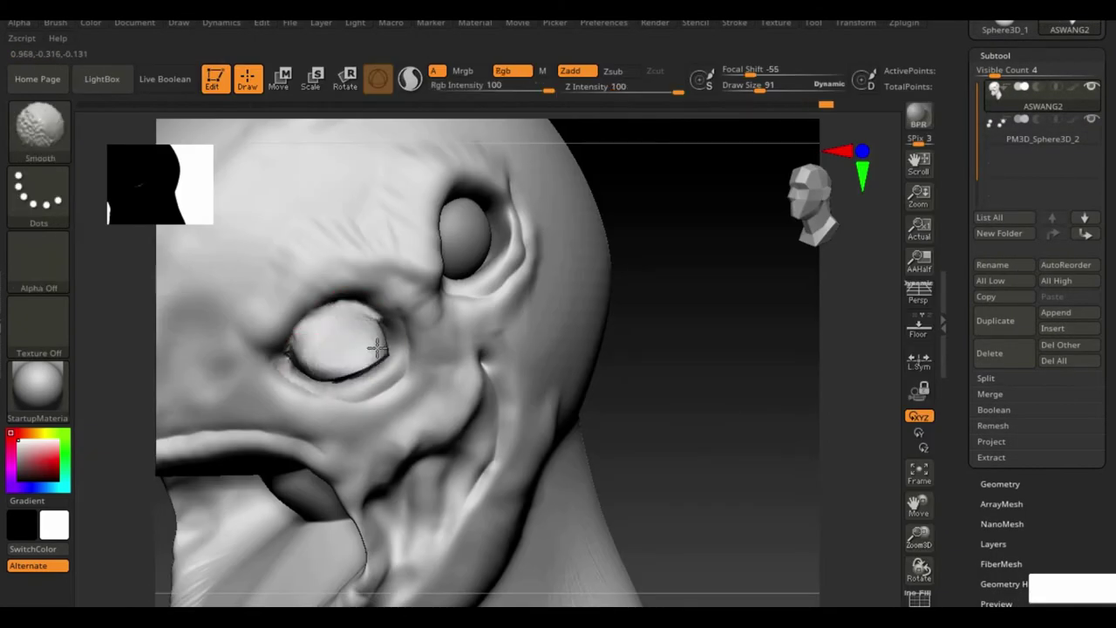
left_click(311, 349, "alt")
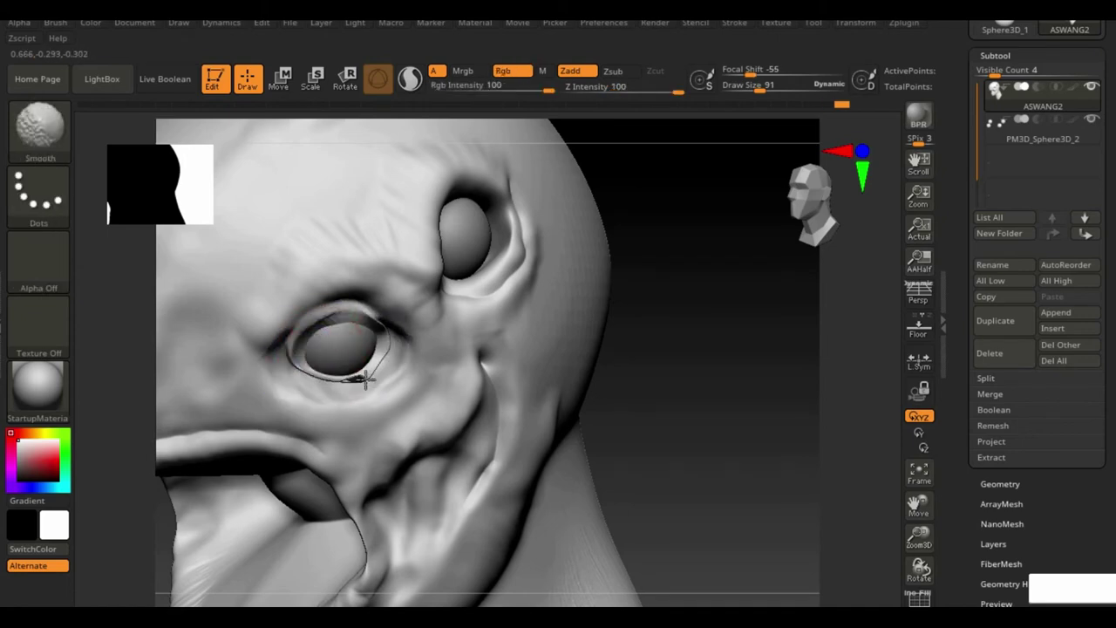
left_click_drag(289, 348, 332, 321, "shift")
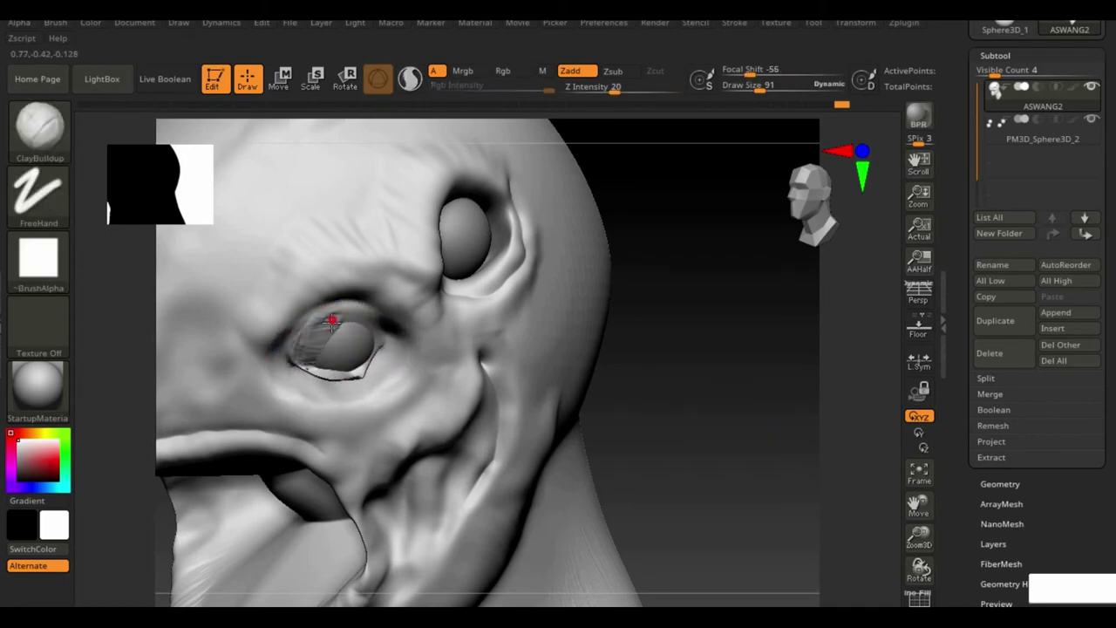
left_click(375, 353, "alt")
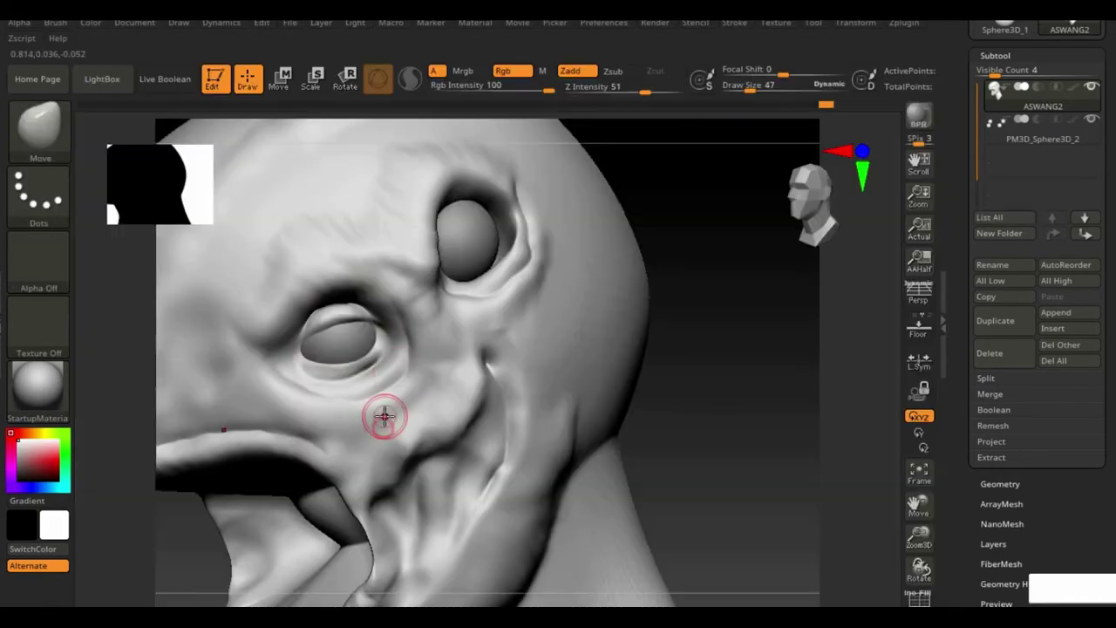
Step: Switch to ClayBuildup and review the eyes from the side, below and front
key("b")
key("c")
key("b")
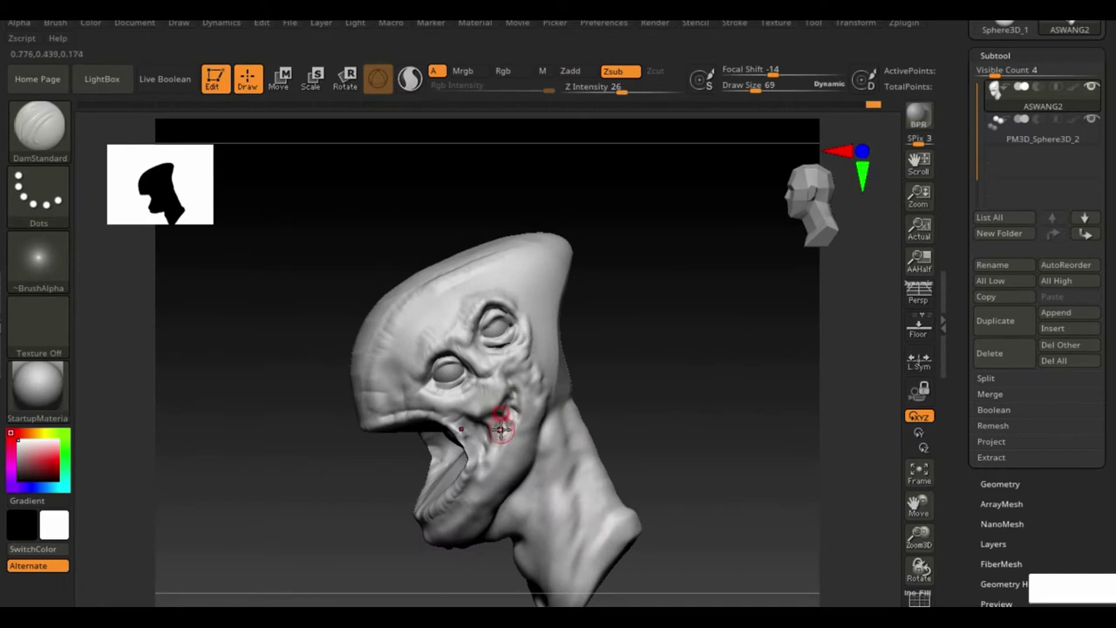
right_click_drag(454, 419, 434, 335)
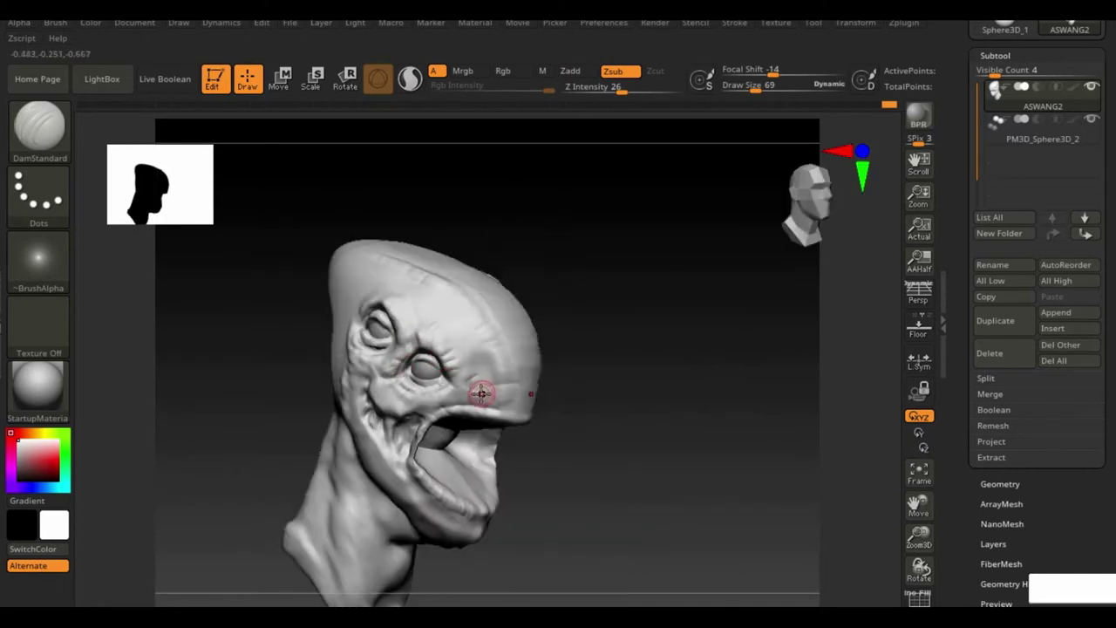
mouse_move(375, 473)
right_mouse_down()
mouse_move(323, 245)
mouse_move(242, 427)
right_mouse_up()
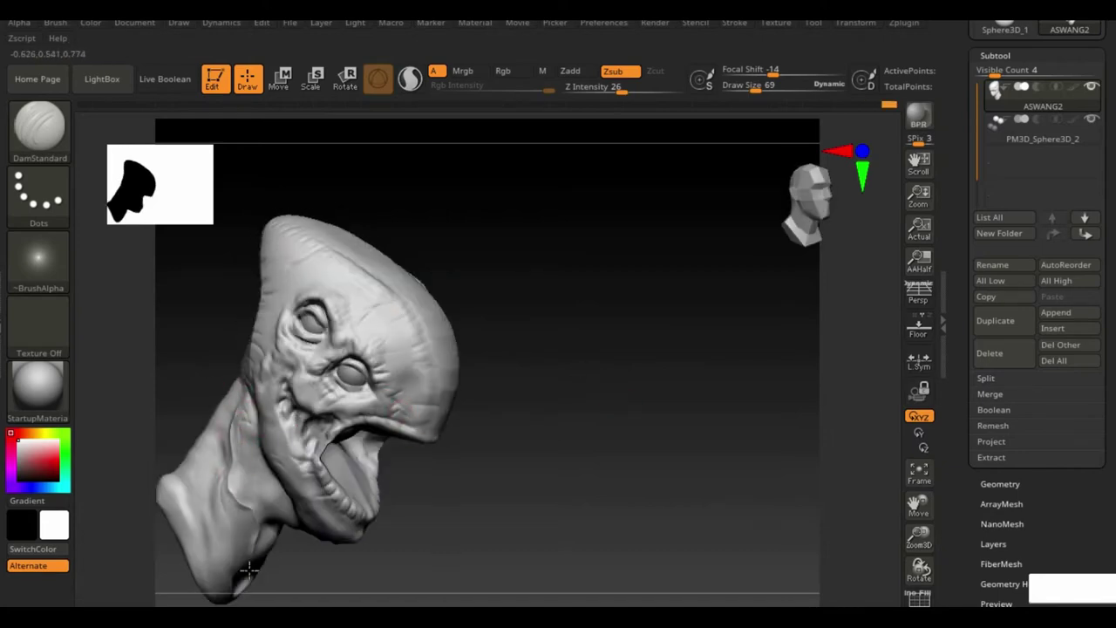
mouse_move(296, 368)
right_mouse_down()
mouse_move(501, 386)
mouse_move(765, 353)
mouse_move(802, 386)
mouse_move(725, 346)
right_mouse_up()
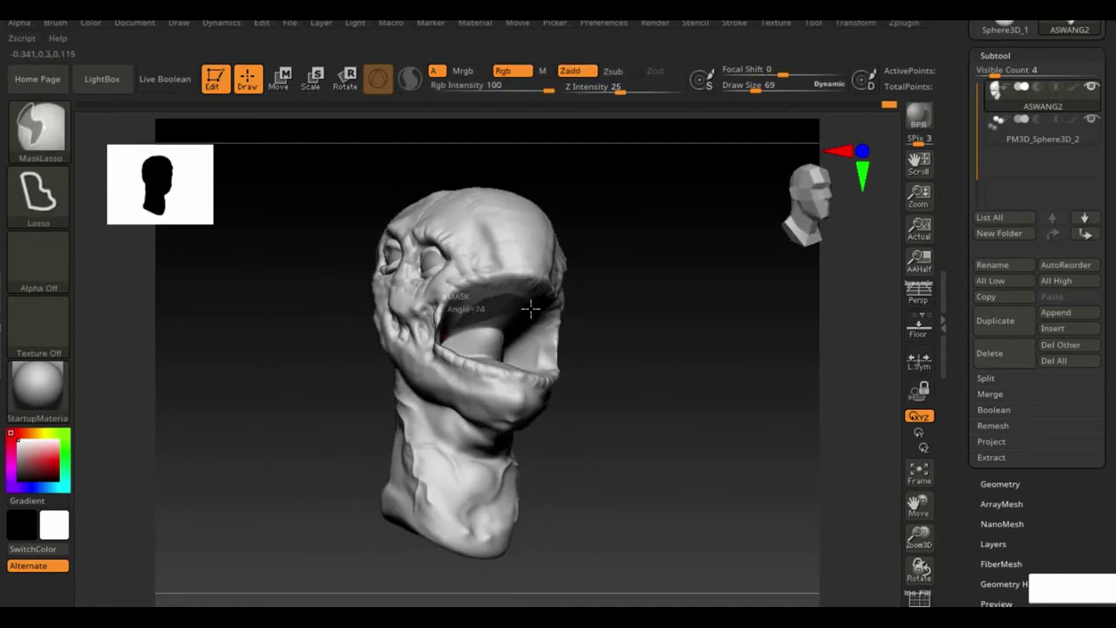
Step: Lasso-mask the rim inside the mouth and extract it as the Extract1 gum piece
key("ctrl+b")
left_click(390, 225)
mouse_move(468, 301)
right_mouse_down()
mouse_move(678, 391)
mouse_move(726, 360)
mouse_move(883, 370)
right_mouse_up()
left_click(1002, 481)
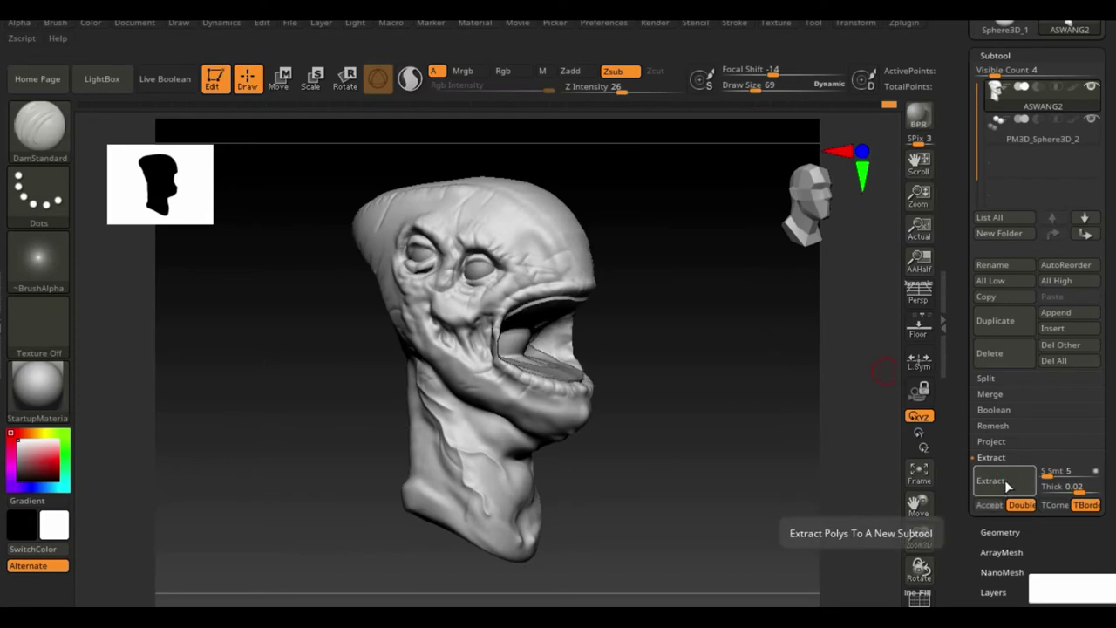
left_click(999, 507)
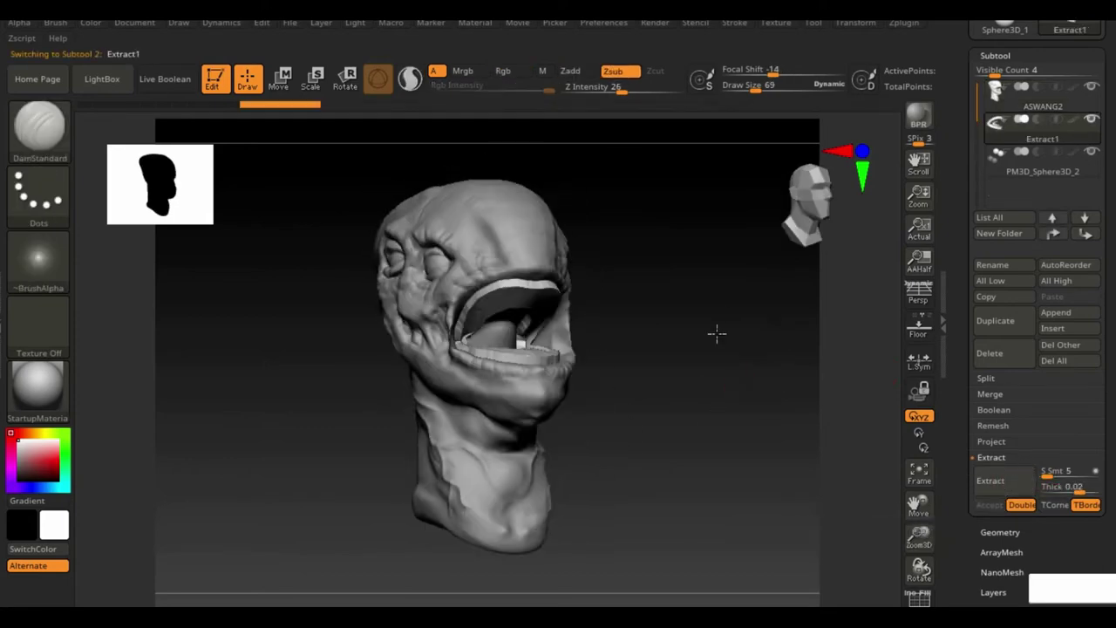
Step: Smooth the new gums while tilting the head to look into the mouth
mouse_move(715, 332)
right_mouse_down()
mouse_move(523, 305)
mouse_move(430, 443)
mouse_move(503, 379)
mouse_move(521, 330)
right_mouse_up()
key("shift")
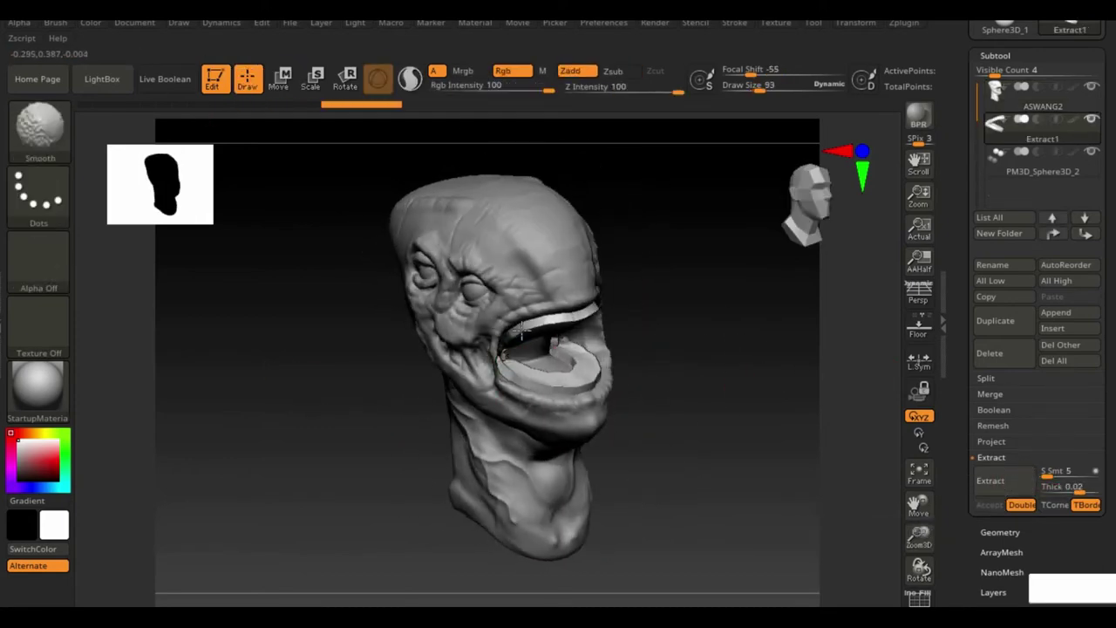
mouse_move(593, 357)
right_mouse_down()
mouse_move(534, 318)
mouse_move(767, 369)
mouse_move(573, 369)
mouse_move(511, 341)
mouse_move(726, 312)
mouse_move(523, 324)
mouse_move(688, 309)
mouse_move(558, 348)
mouse_move(576, 328)
mouse_move(549, 406)
right_mouse_up()
Step: Add a cube tooth part, then build up and smooth the upper and lower gums
left_click(549, 405)
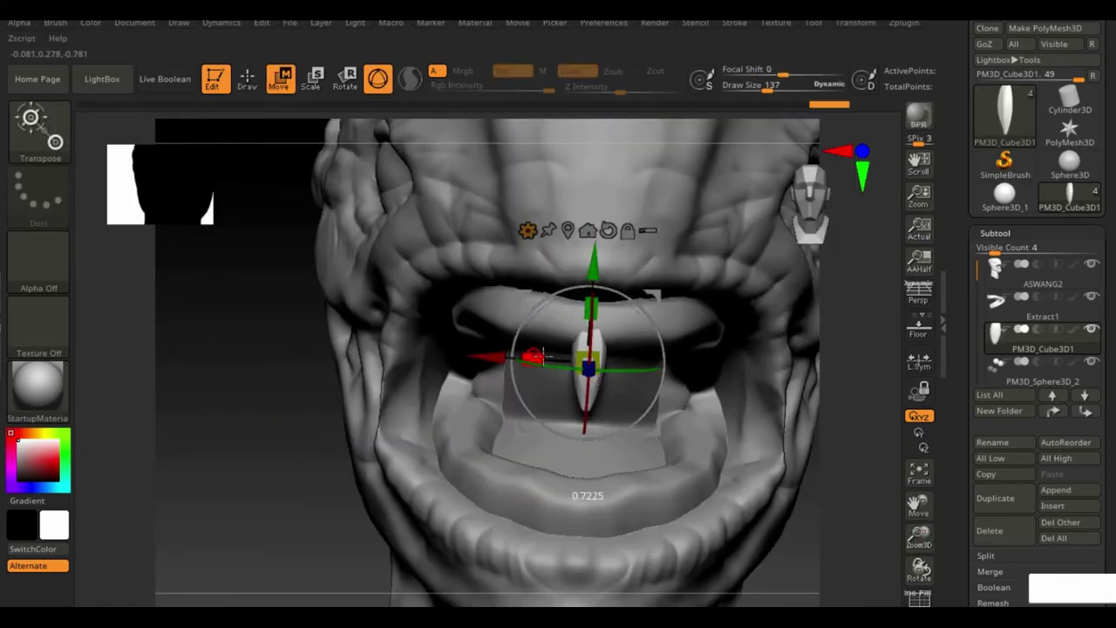
left_click_drag(538, 357, 735, 417)
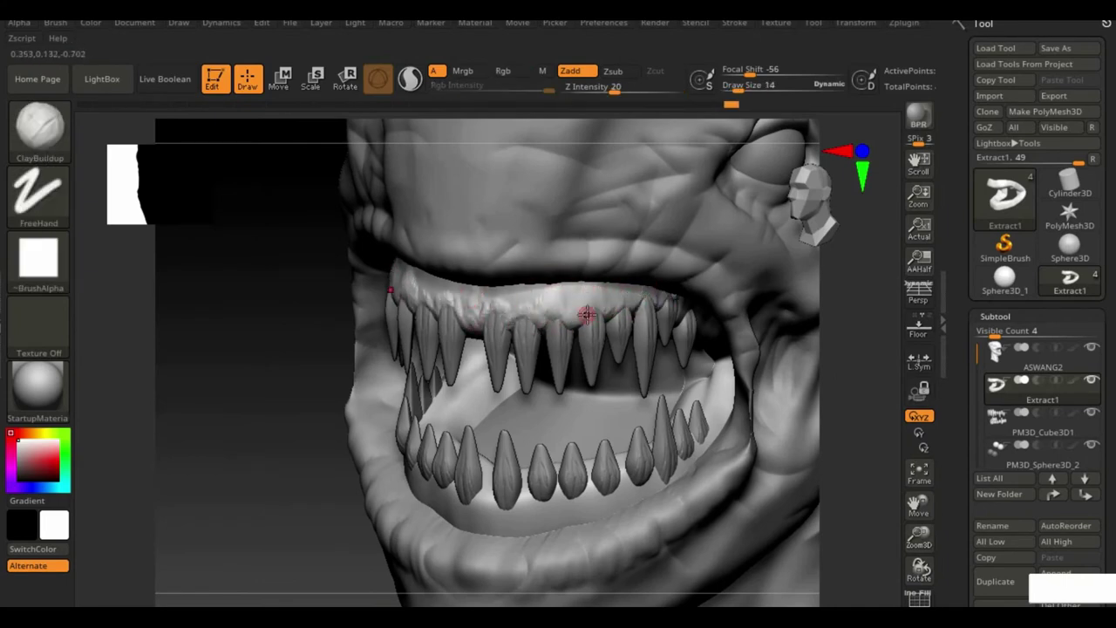
left_click_drag(587, 314, 506, 301, "shift")
left_click_drag(488, 496, 558, 502, "shift")
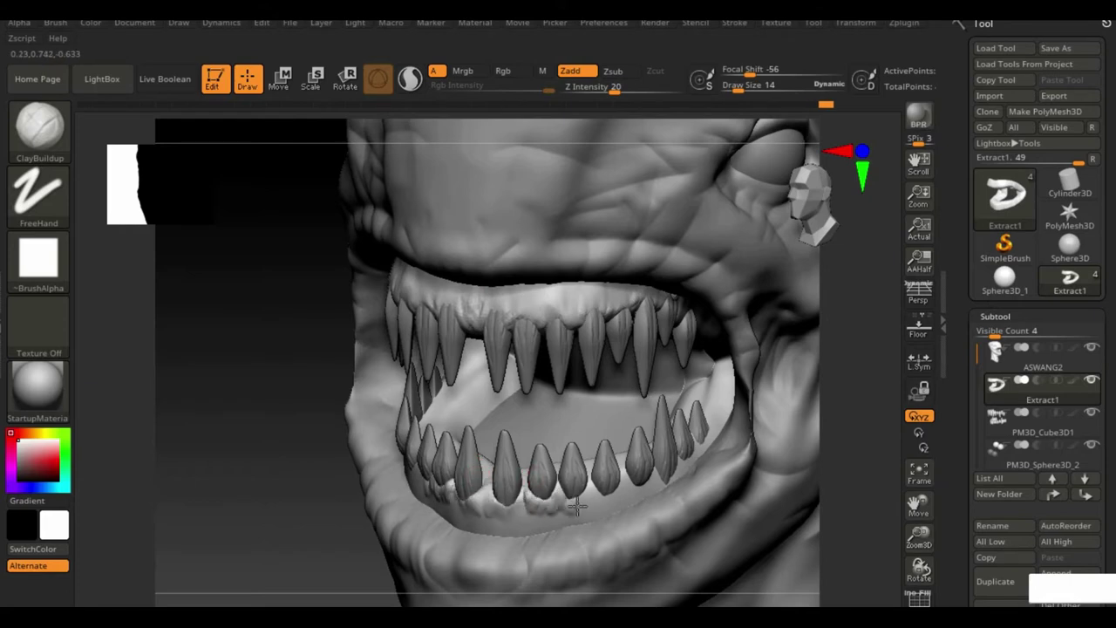
Step: Switch to DamStandard and frame the whole head to inspect the open mouth
key("b")
key("d")
key("s")
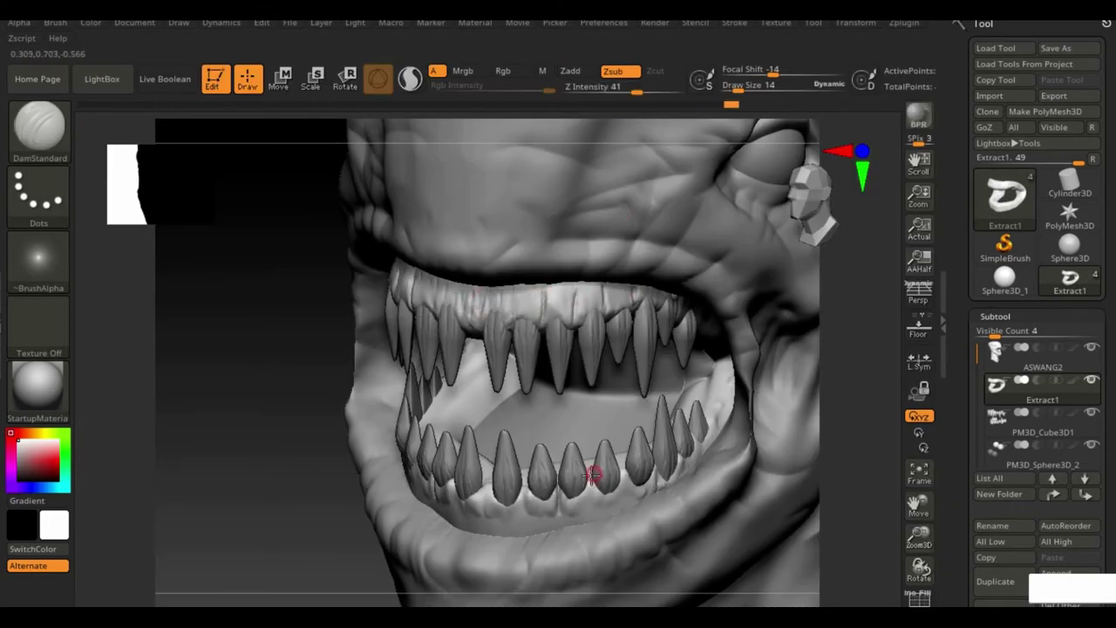
right_click_drag(625, 469, 720, 448)
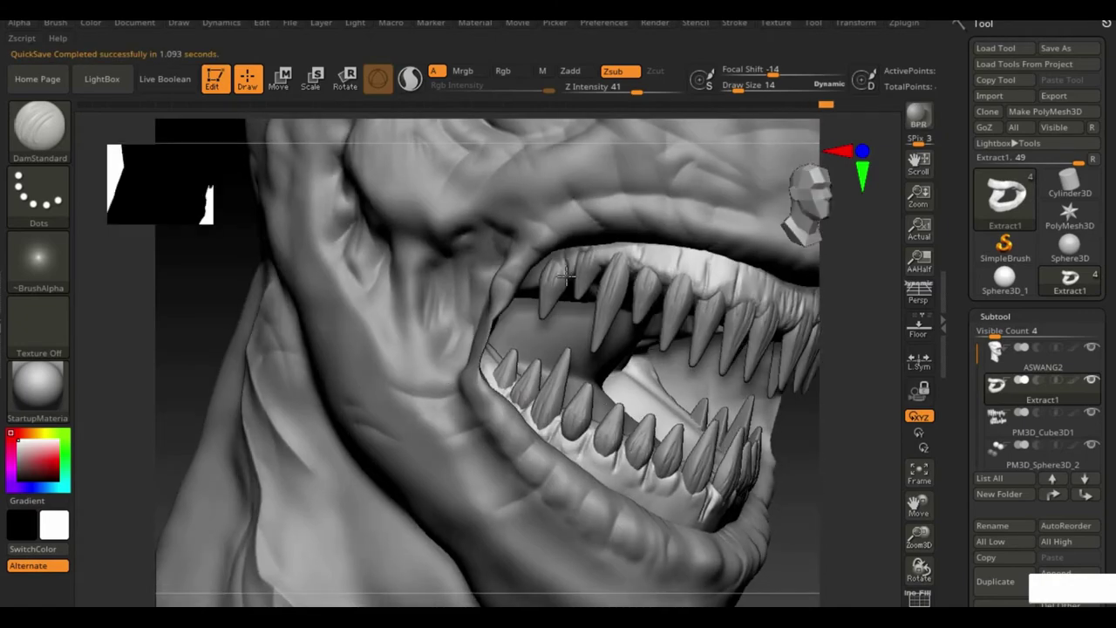
key("f")
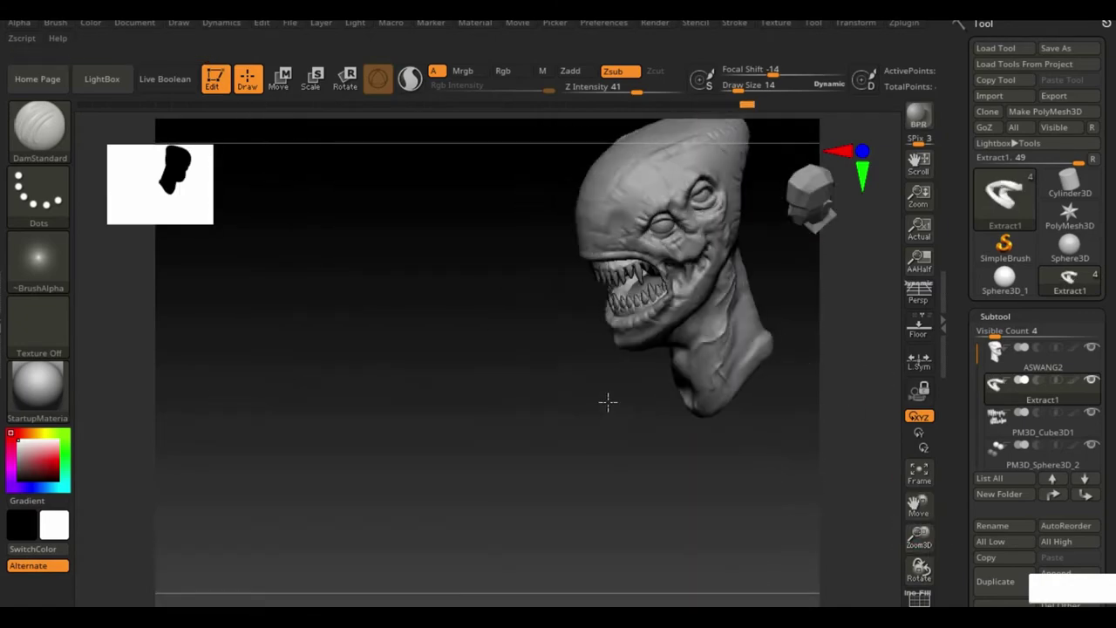
right_click_drag(605, 398, 802, 401)
Step: Select the ASWANG2 head mesh and raise the brush size to 536
left_click(1020, 353)
key("space")
left_click_drag(667, 278, 693, 253)
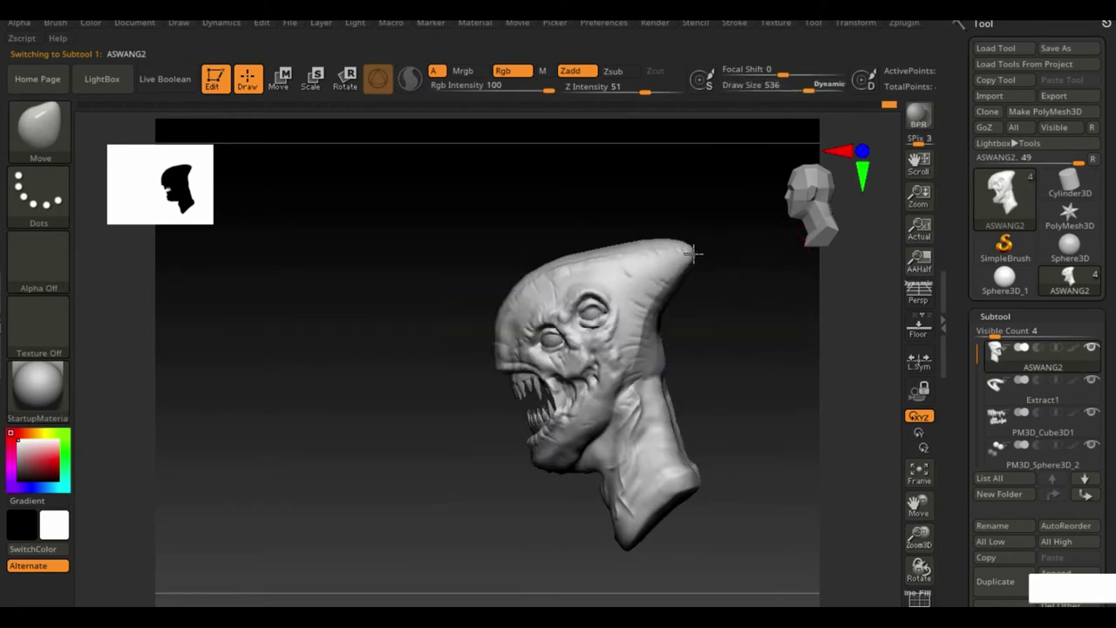
mouse_move(672, 398)
right_mouse_down()
mouse_move(381, 456)
mouse_move(648, 423)
mouse_move(942, 423)
right_mouse_up()
Step: Insert a Sphere3D subtool under the head and stretch it into a wide oval
scroll(1037, 392, "down", 5)
left_click(1052, 488)
left_click(468, 398)
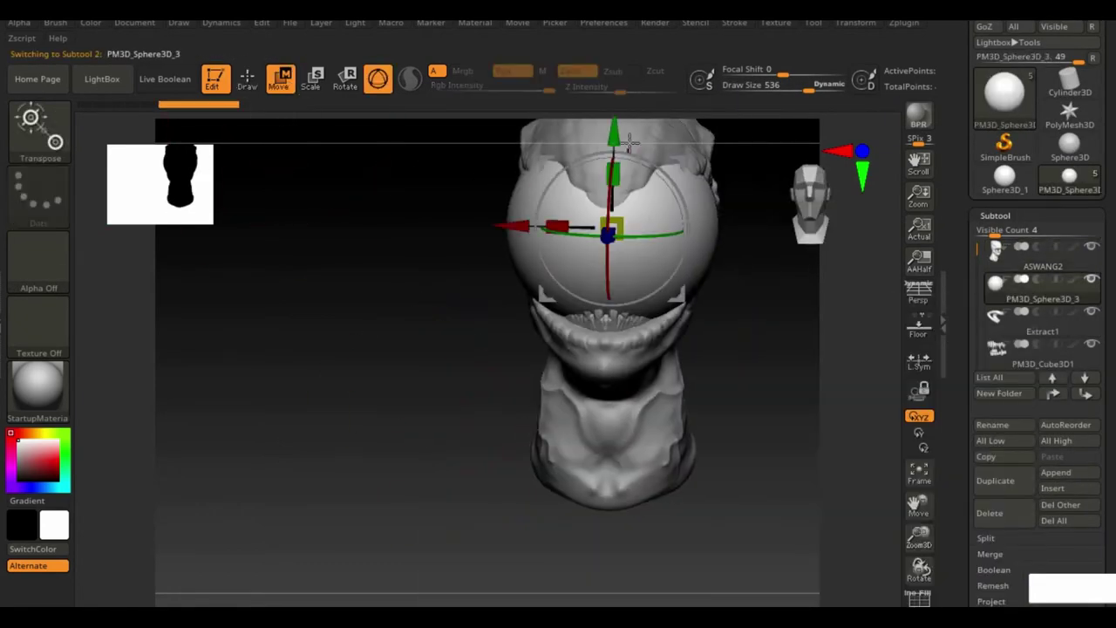
right_click_drag(610, 392, 593, 534)
left_click_drag(592, 534, 802, 523)
right_click_drag(802, 523, 802, 436, "alt")
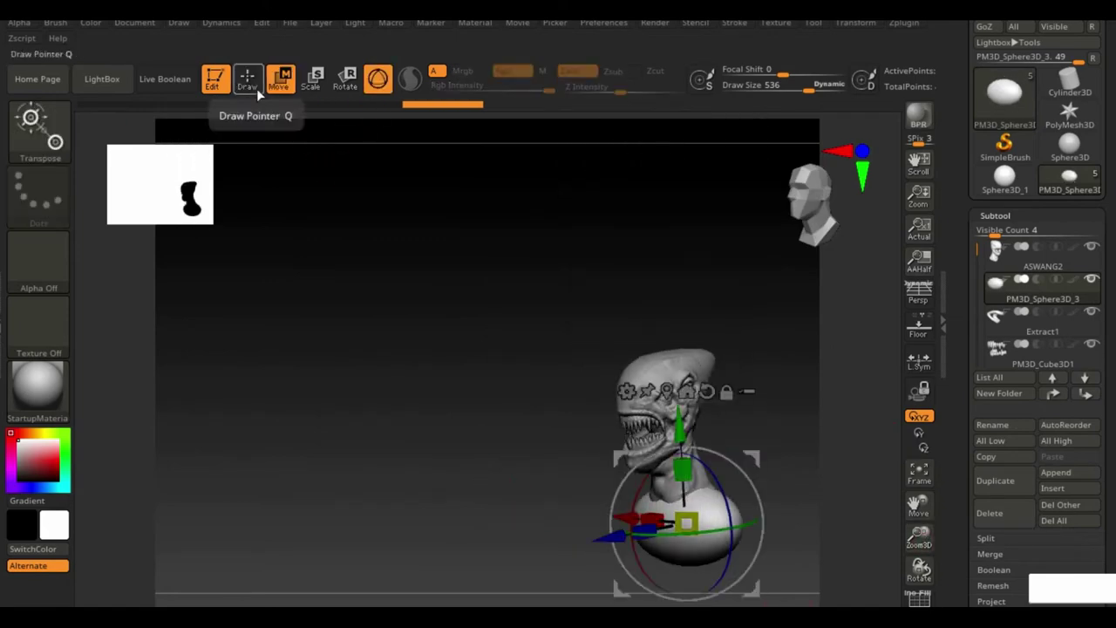
Step: Return to sculpting and view the base from behind with a larger brush
left_click(247, 79)
mouse_move(645, 470)
right_mouse_down()
mouse_move(706, 495)
mouse_move(463, 481)
mouse_move(806, 475)
mouse_move(643, 474)
mouse_move(697, 424)
mouse_move(673, 451)
mouse_move(804, 406)
right_mouse_up()
key("space")
left_click(40, 127)
Step: Cut the oval base into shoulder shapes with TrimCurve
key("t")
key("c")
left_click(361, 561)
left_click_drag(627, 540, 579, 443, "ctrl+shift")
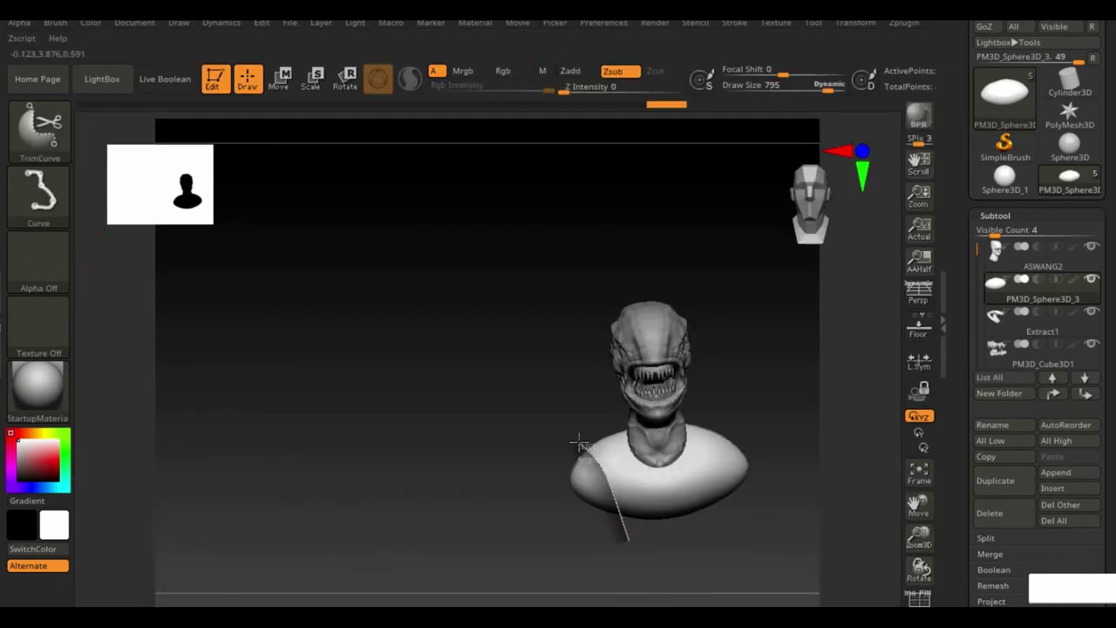
Step: Trim the bottom of the bust flat from a front view
scroll(966, 356, "down", 5)
left_click(1046, 206)
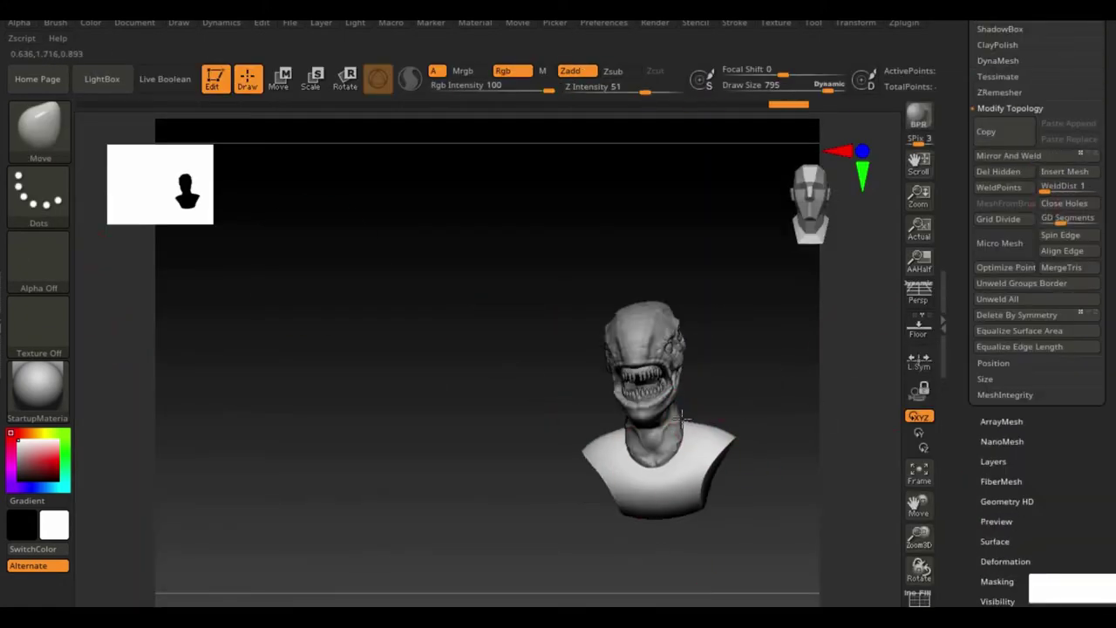
right_click_drag(795, 488, 444, 381)
left_click_drag(497, 531, 785, 531, "ctrl+shift")
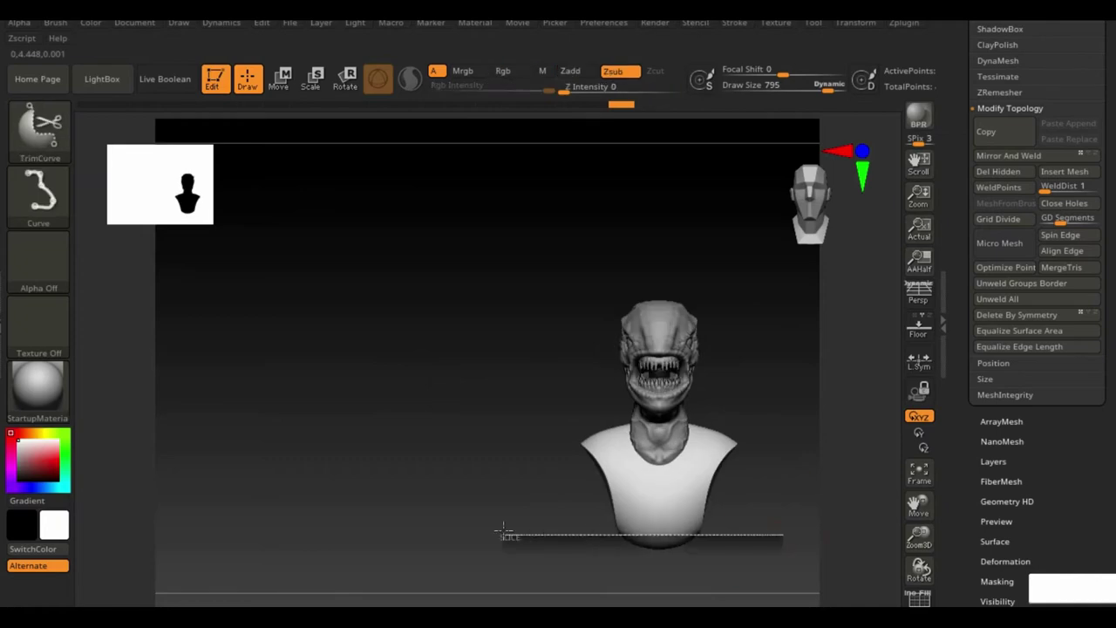
Step: Merge the bust base down into the head subtool with MergeDown
left_click(1011, 167)
scroll(1037, 261, "up", 5)
left_click(989, 281)
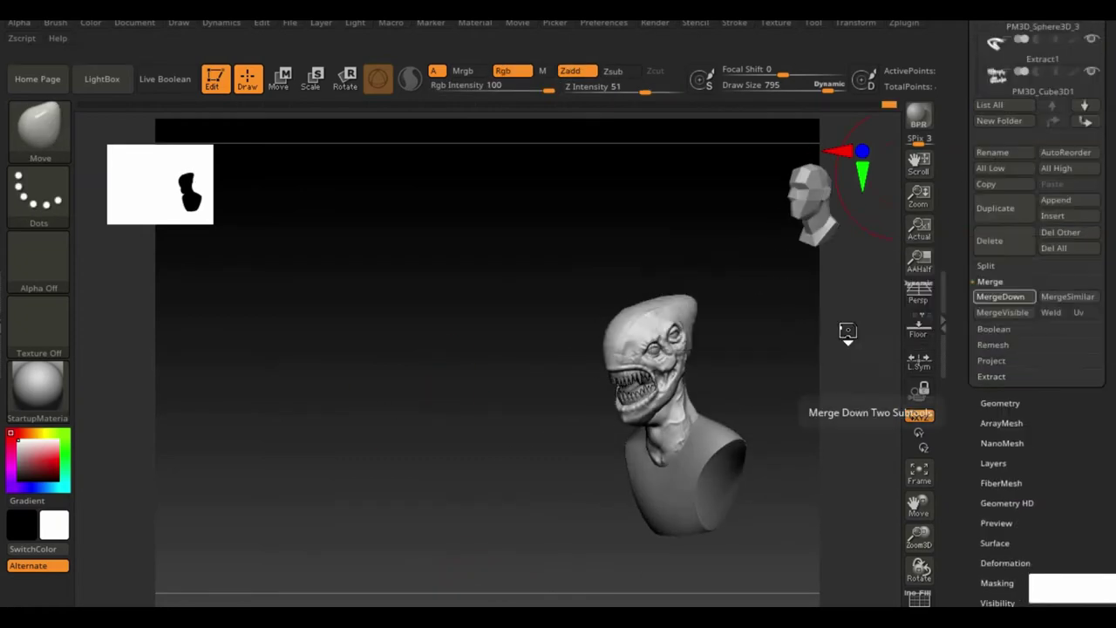
left_click_drag(846, 326, 582, 484)
Step: Remesh the merged bust and head into one closed DynaMesh surface
key("b")
key("c")
key("b")
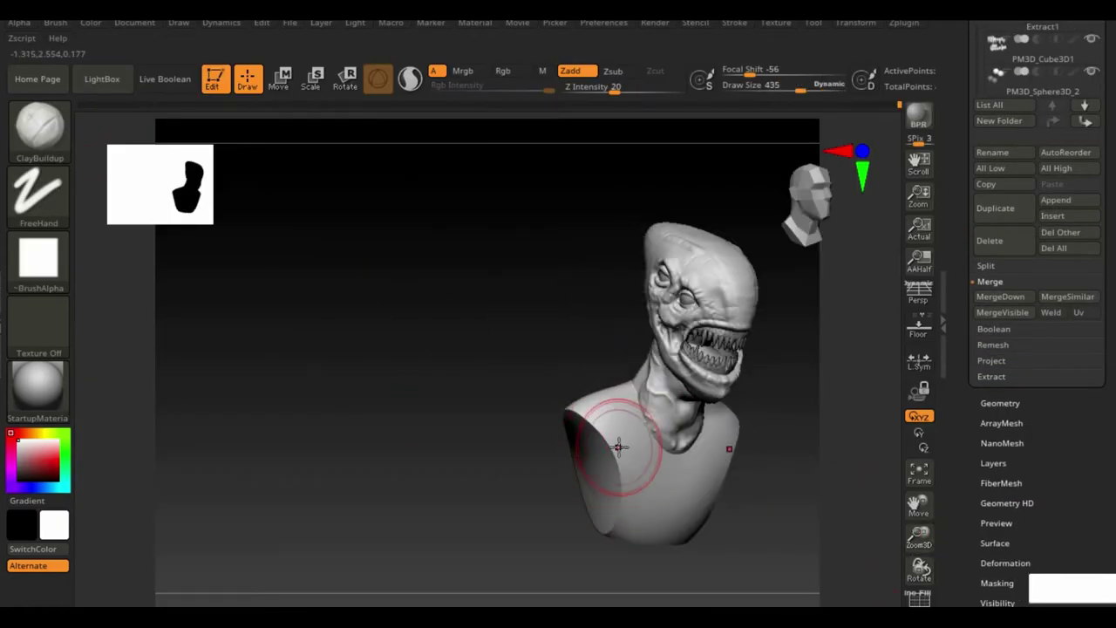
left_click_drag(619, 383, 514, 447, "shift")
left_click_drag(514, 447, 514, 447, "ctrl")
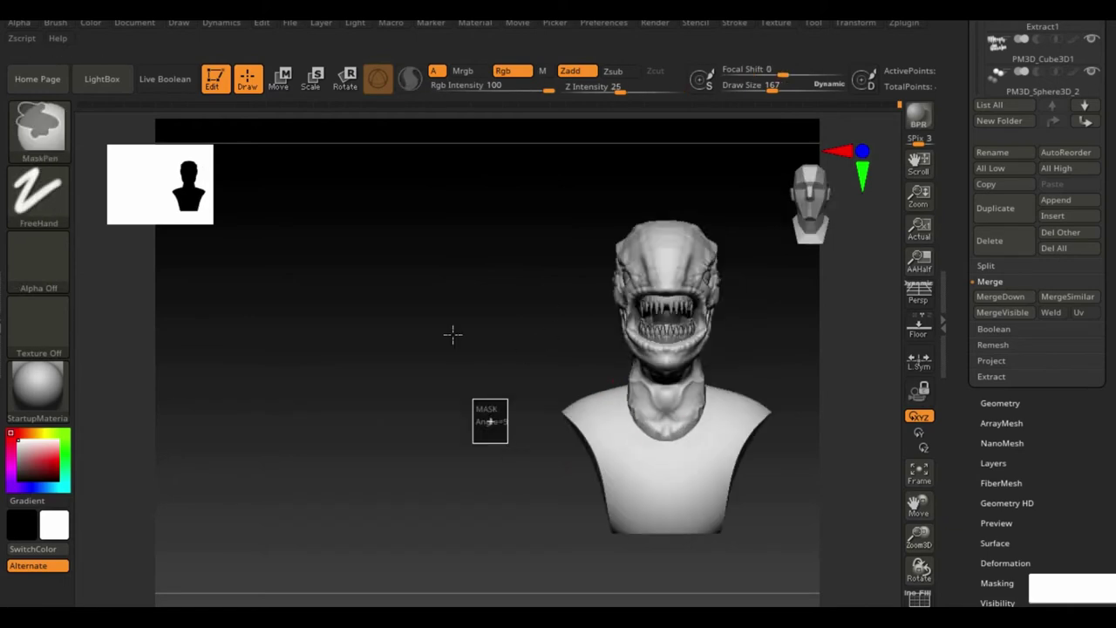
Step: Blend the right shoulder into the neck and sculpt the back of the neck and upper back
mouse_move(452, 334)
left_mouse_down()
mouse_move(523, 392)
mouse_move(788, 344)
mouse_move(743, 400)
mouse_move(778, 440)
mouse_move(759, 419)
left_mouse_up()
mouse_move(454, 392)
left_mouse_down()
mouse_move(343, 384)
mouse_move(351, 459)
left_mouse_up()
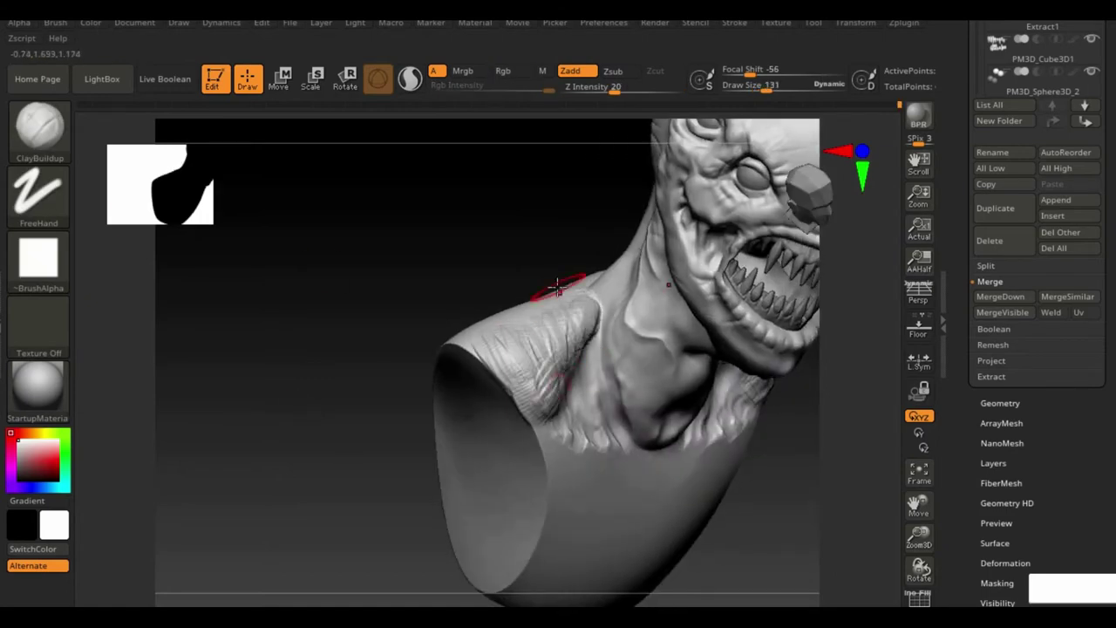
mouse_move(590, 288)
left_mouse_down()
mouse_move(374, 304)
mouse_move(376, 334)
left_mouse_up()
left_click_drag(345, 288, 349, 282)
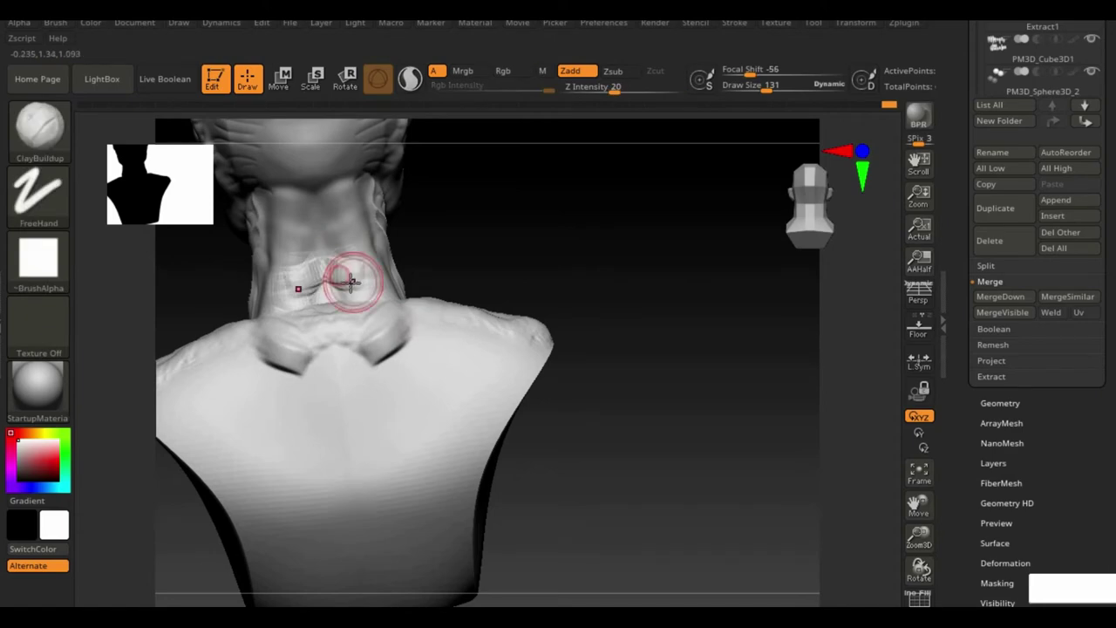
left_click_drag(337, 353, 336, 396)
Step: Add ClayBuildup strokes across the chest, then switch to DamStandard
mouse_move(379, 338)
left_mouse_down()
mouse_move(473, 358)
mouse_move(668, 329)
mouse_move(465, 479)
mouse_move(616, 438)
mouse_move(478, 464)
mouse_move(575, 366)
mouse_move(526, 398)
mouse_move(616, 268)
left_mouse_up()
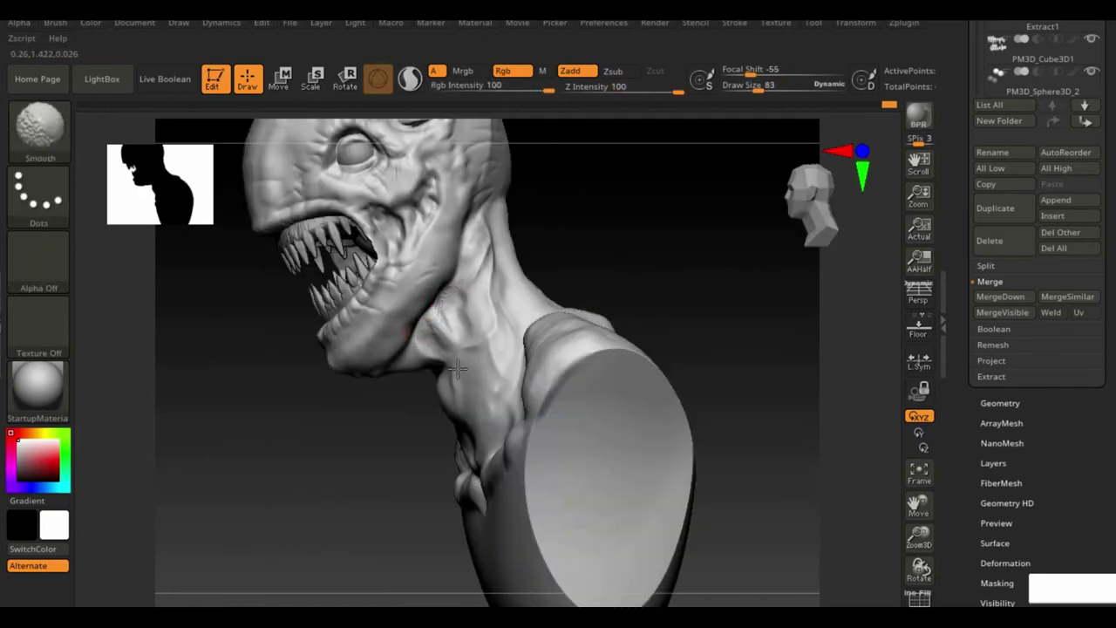
left_click_drag(690, 274, 628, 282)
left_click_drag(582, 241, 470, 371)
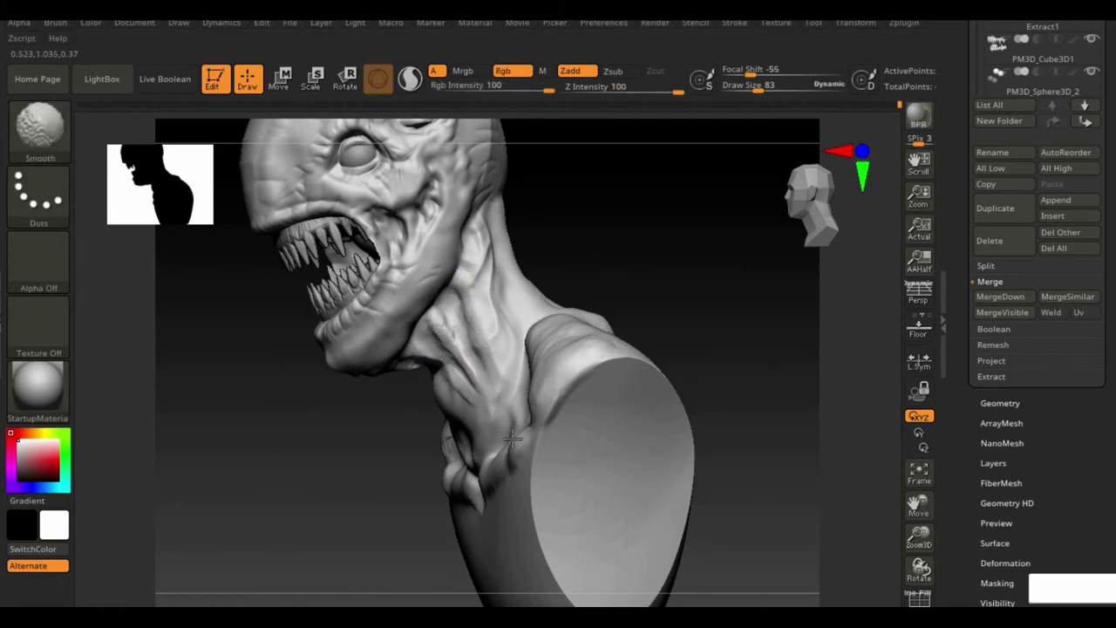
key("b")
key("d")
key("s")
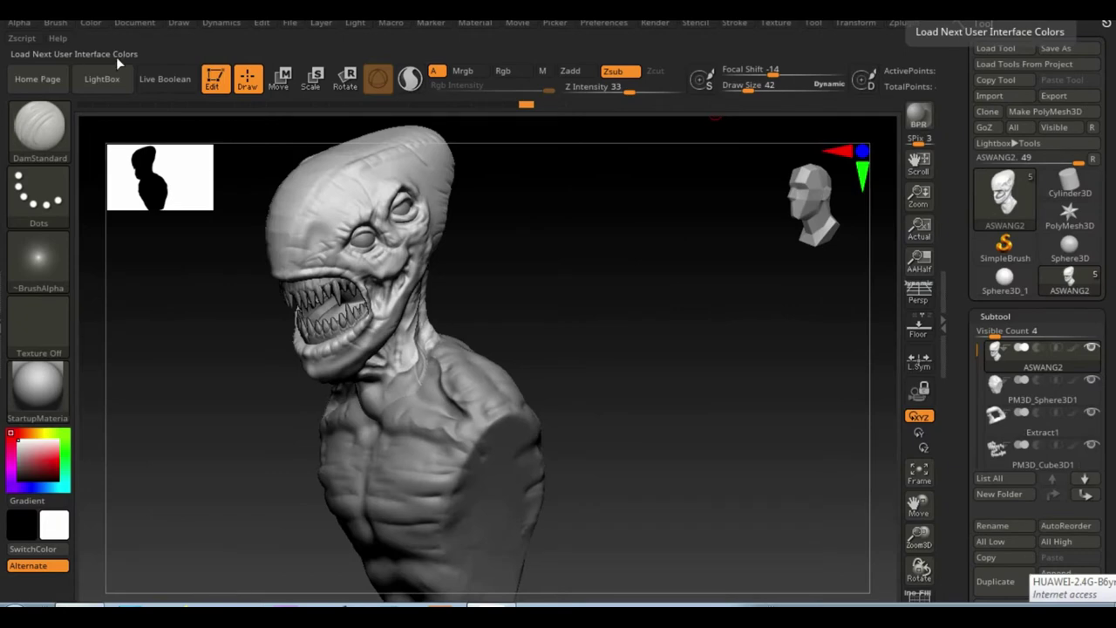
Step: Select the Standard brush with a DragRect stroke
left_click(101, 79)
left_click(337, 127)
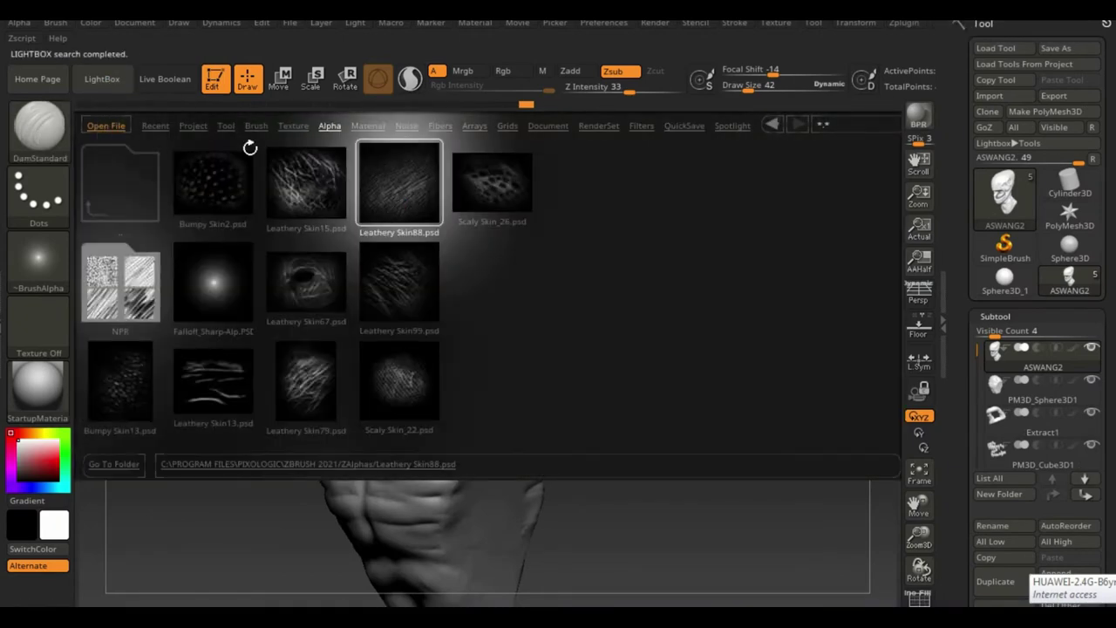
key("comma")
key("b")
left_click(579, 100)
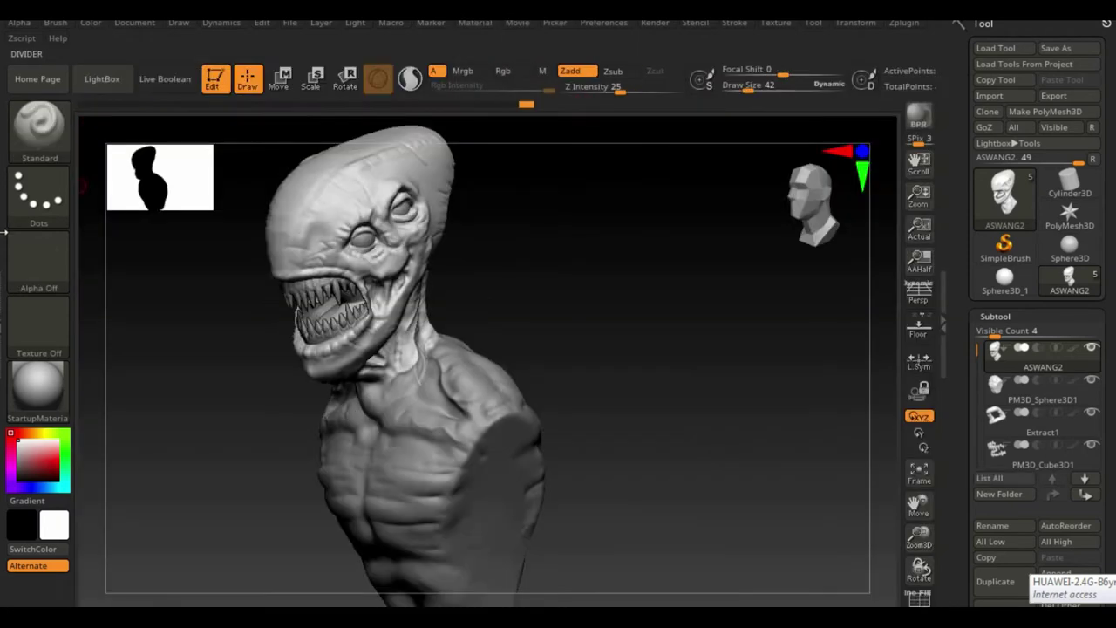
left_click(38, 196)
Step: Load the Leathery Skin99 alpha from the LightBox alpha library onto the brush
left_click(189, 214)
left_click(39, 261)
left_click(99, 541)
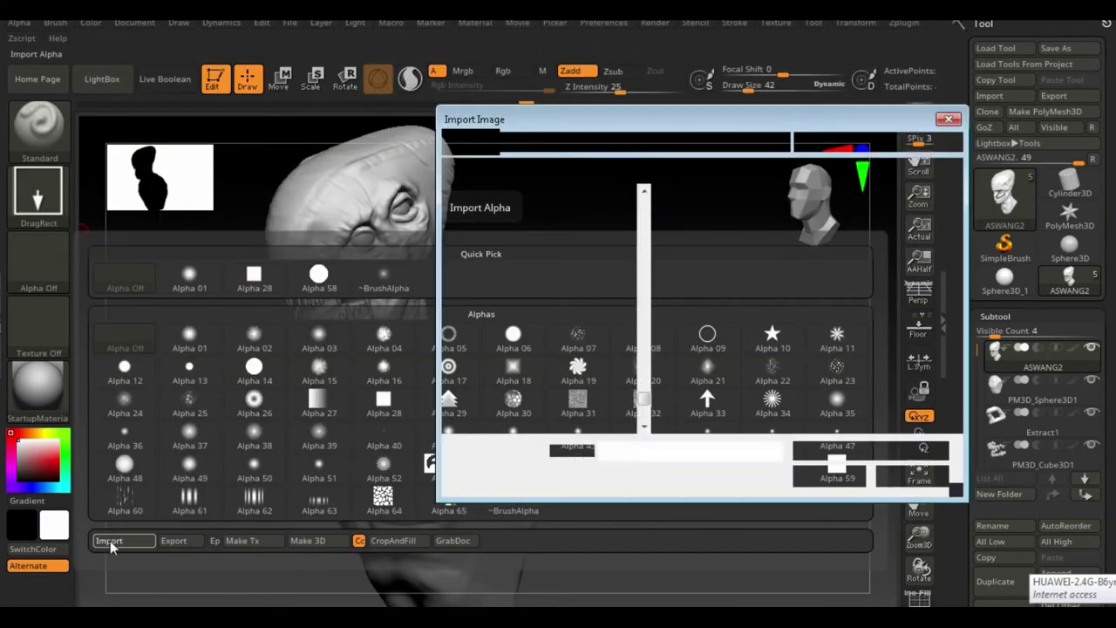
left_click(897, 480)
left_click(102, 78)
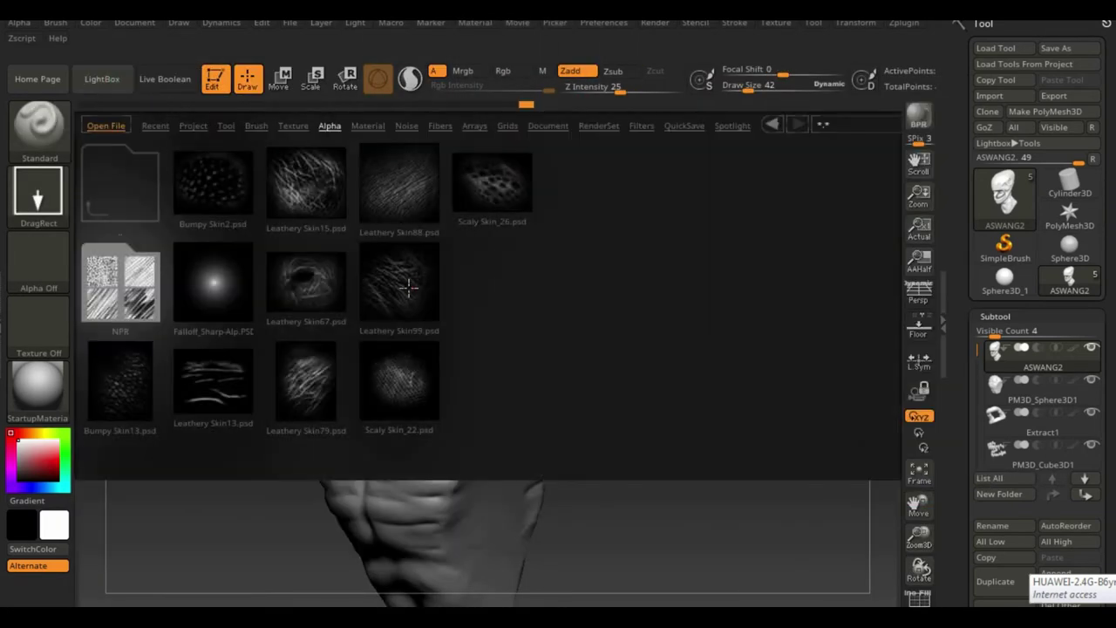
double_click(408, 287)
key("comma")
Step: Stamp leathery skin texture on the forehead, below the eye and along the neck
mouse_move(919, 533)
left_mouse_down()
mouse_move(922, 543)
mouse_move(906, 488)
left_mouse_up()
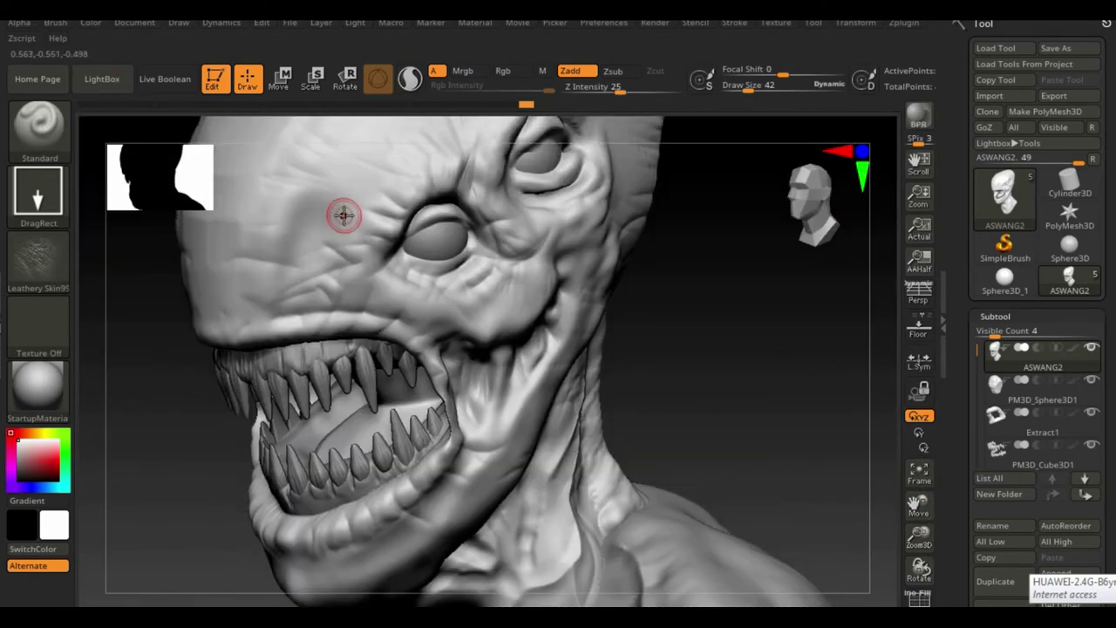
left_click_drag(343, 216, 386, 149)
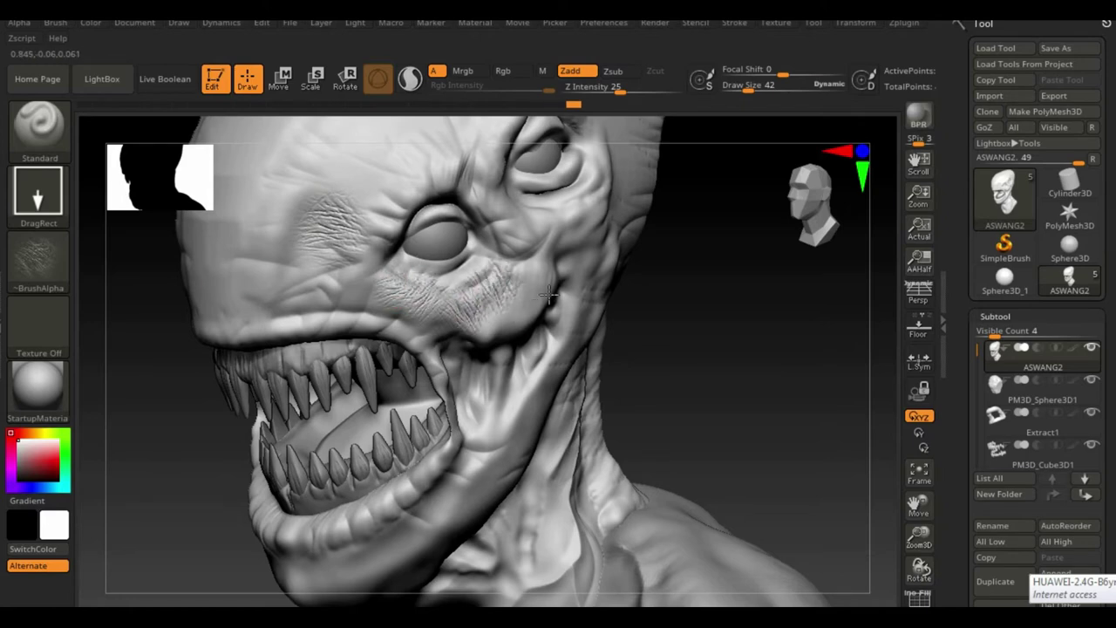
left_click_drag(300, 274, 358, 267)
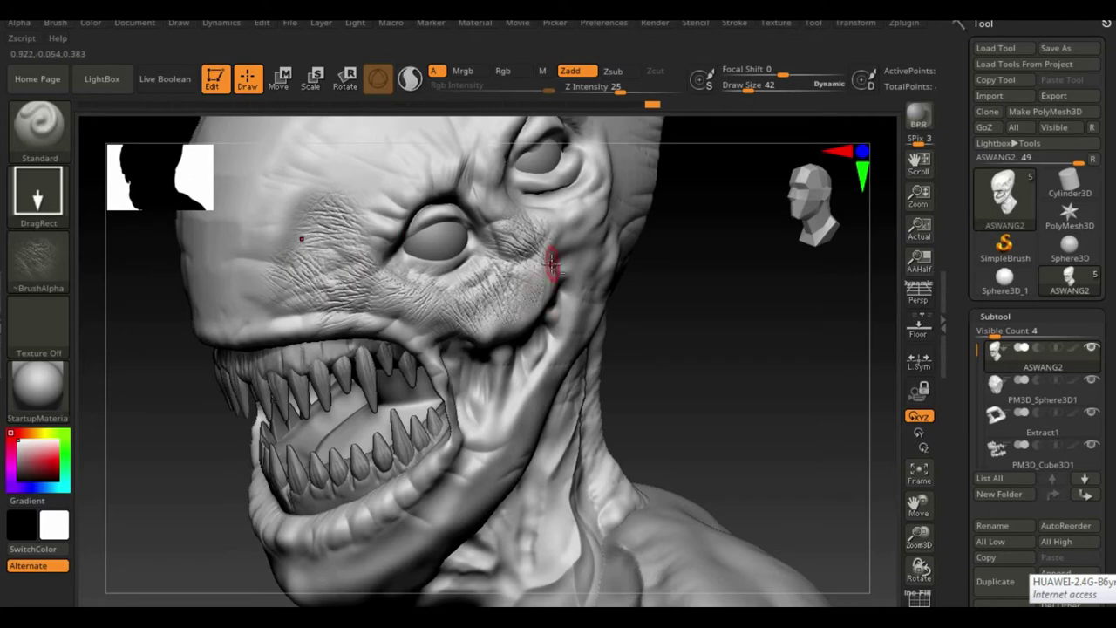
left_click_drag(715, 319, 574, 275)
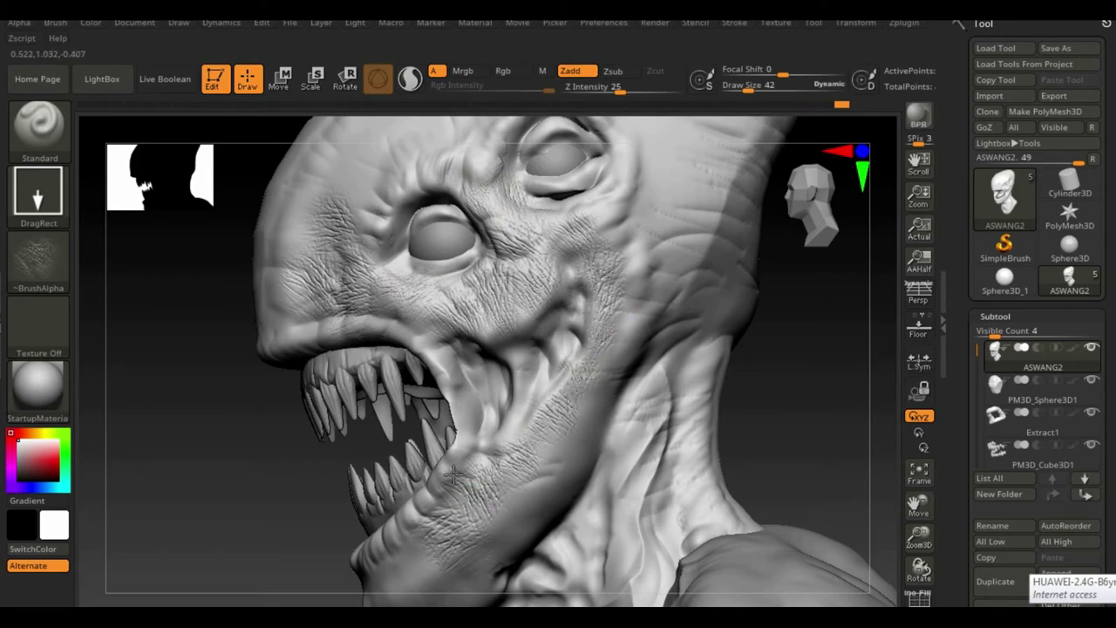
mouse_move(510, 503)
left_mouse_down()
mouse_move(889, 499)
mouse_move(488, 367)
left_mouse_up()
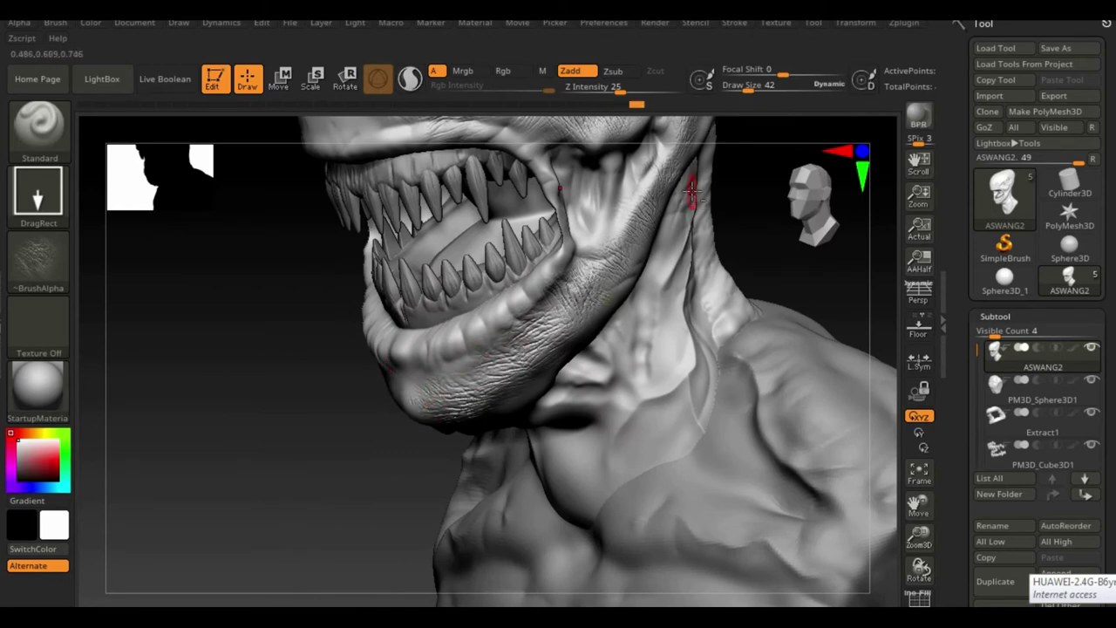
left_click(648, 311)
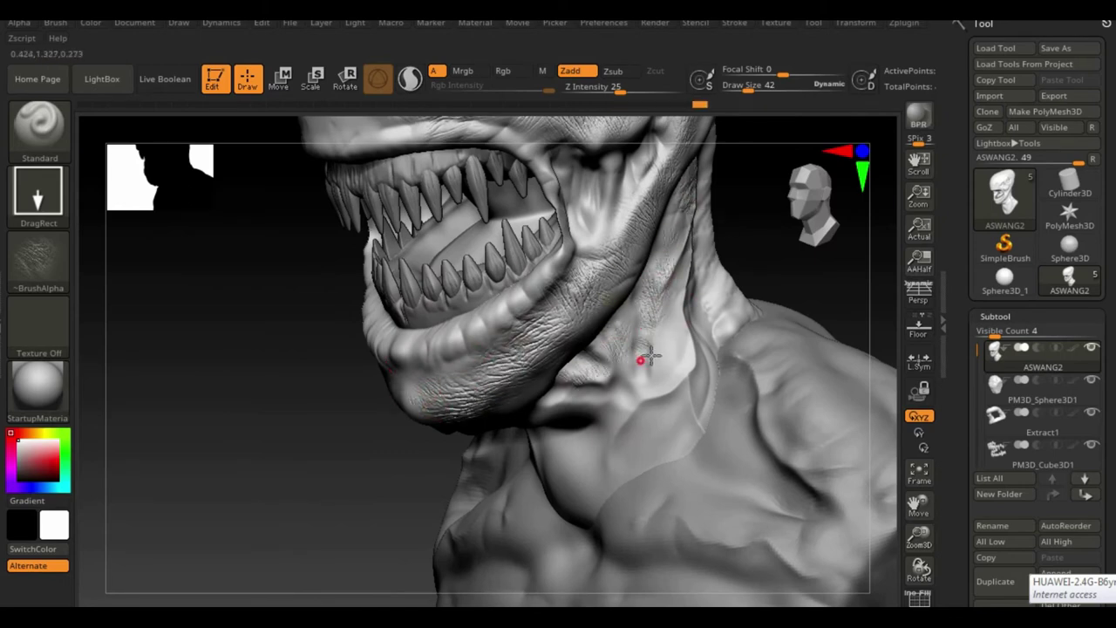
left_click_drag(648, 355, 683, 399)
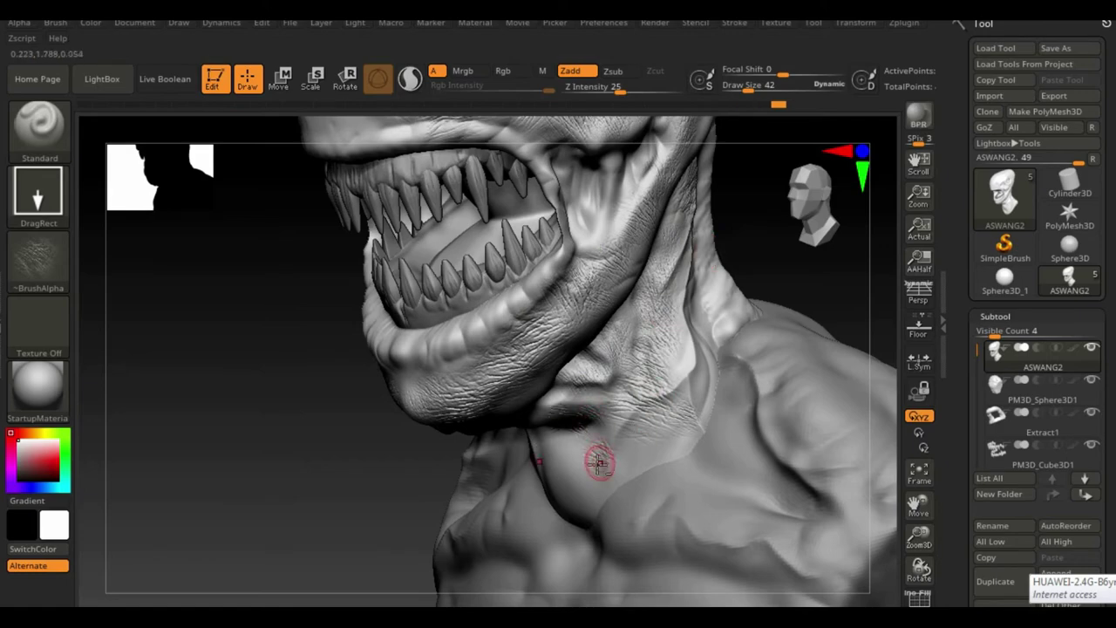
Step: Add wrinkle texture to the lower neck, then turn the head to a side profile
mouse_move(695, 441)
left_mouse_down()
mouse_move(682, 277)
mouse_move(583, 203)
mouse_move(648, 264)
left_mouse_up()
mouse_move(790, 436)
left_mouse_down()
mouse_move(810, 435)
mouse_move(568, 323)
left_mouse_up()
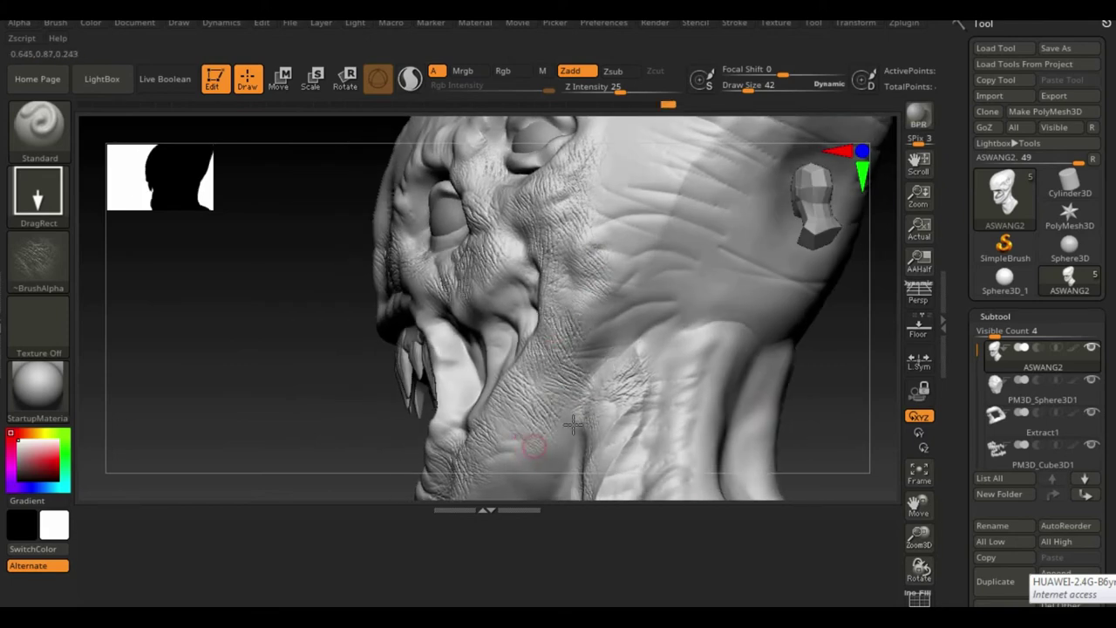
mouse_move(573, 424)
left_mouse_down()
mouse_move(532, 457)
mouse_move(576, 395)
left_mouse_up()
mouse_move(665, 309)
left_mouse_down()
mouse_move(738, 310)
mouse_move(719, 301)
left_mouse_up()
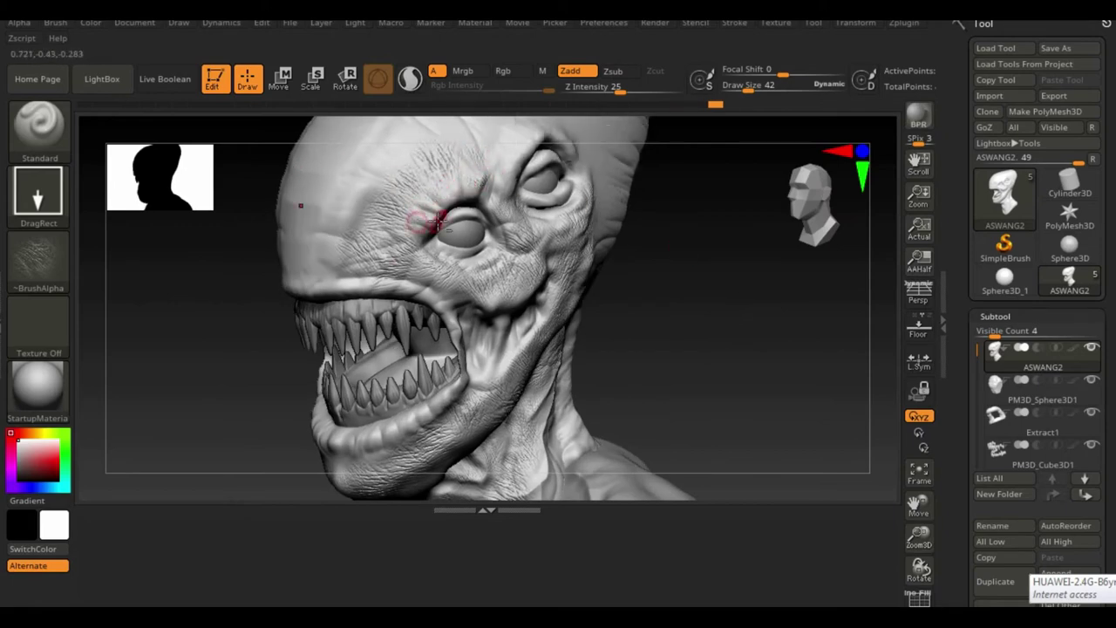
left_click_drag(918, 504, 906, 531)
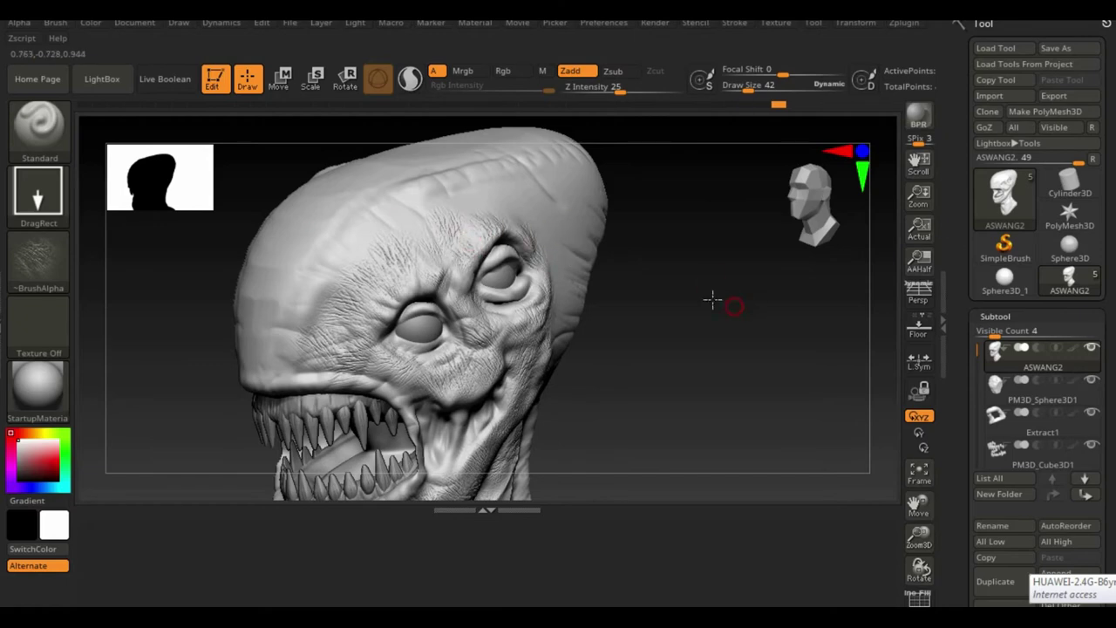
mouse_move(712, 299)
left_mouse_down()
mouse_move(605, 311)
mouse_move(784, 436)
left_mouse_up()
Step: Pick the reptile skin 3 alpha, raise intensity to 39, and stamp the upper skull
left_click(38, 262)
left_click(174, 331)
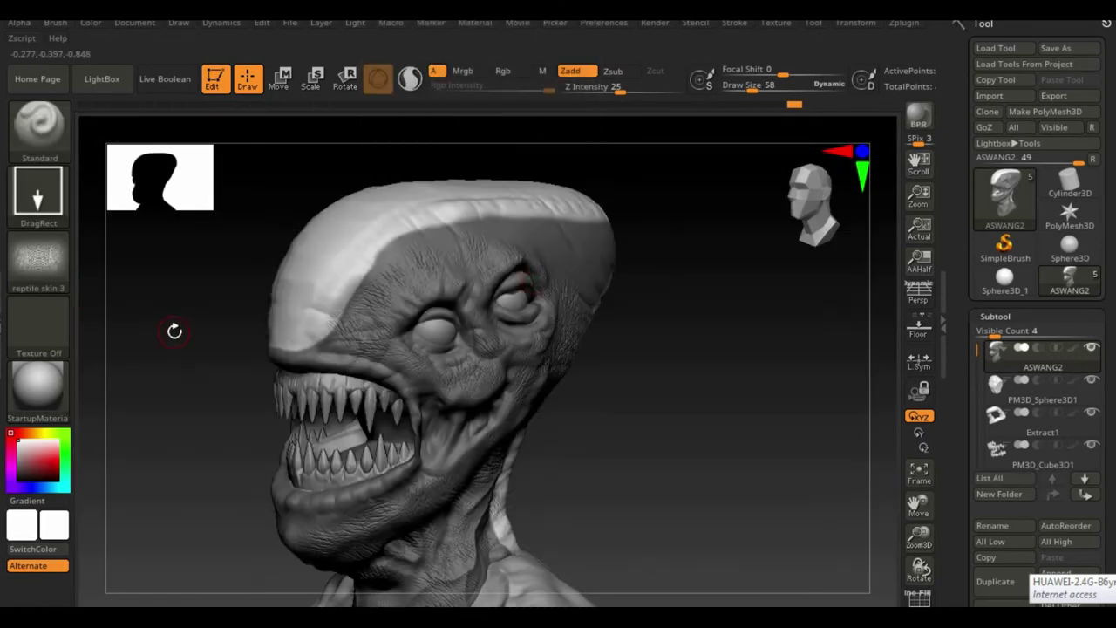
left_click_drag(174, 331, 298, 253)
left_click_drag(634, 86, 646, 87)
left_click_drag(279, 291, 331, 180)
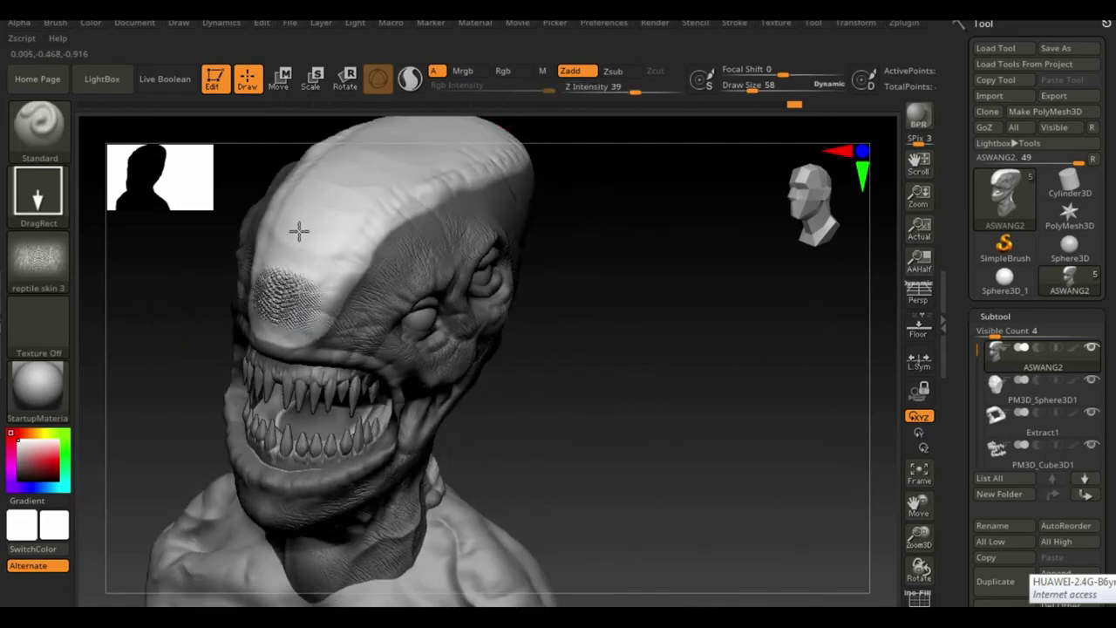
Step: Import reptile skin 1 as the brush alpha
left_click_drag(668, 399, 653, 381)
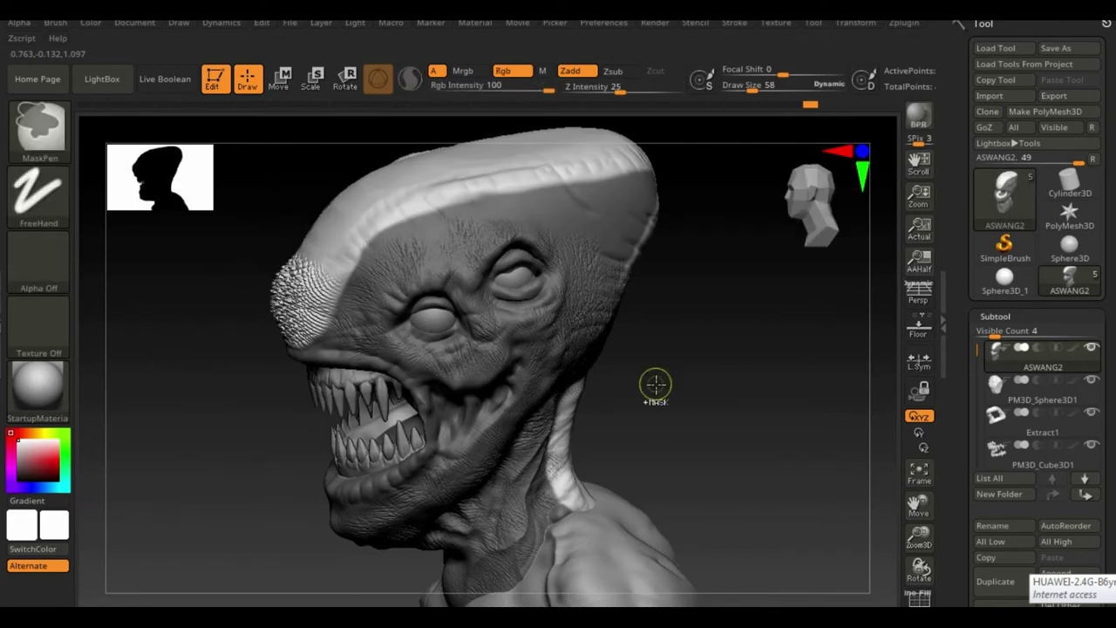
left_click(37, 279)
left_click(119, 543)
mouse_move(955, 253)
left_mouse_down()
mouse_move(974, 366)
mouse_move(976, 301)
left_mouse_up()
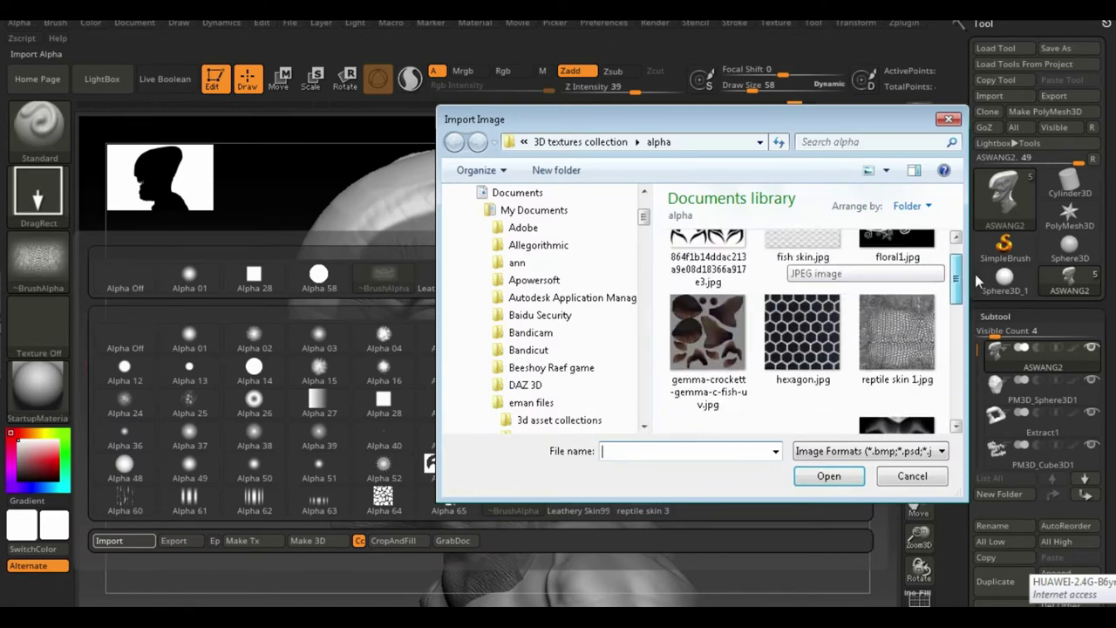
double_click(896, 307)
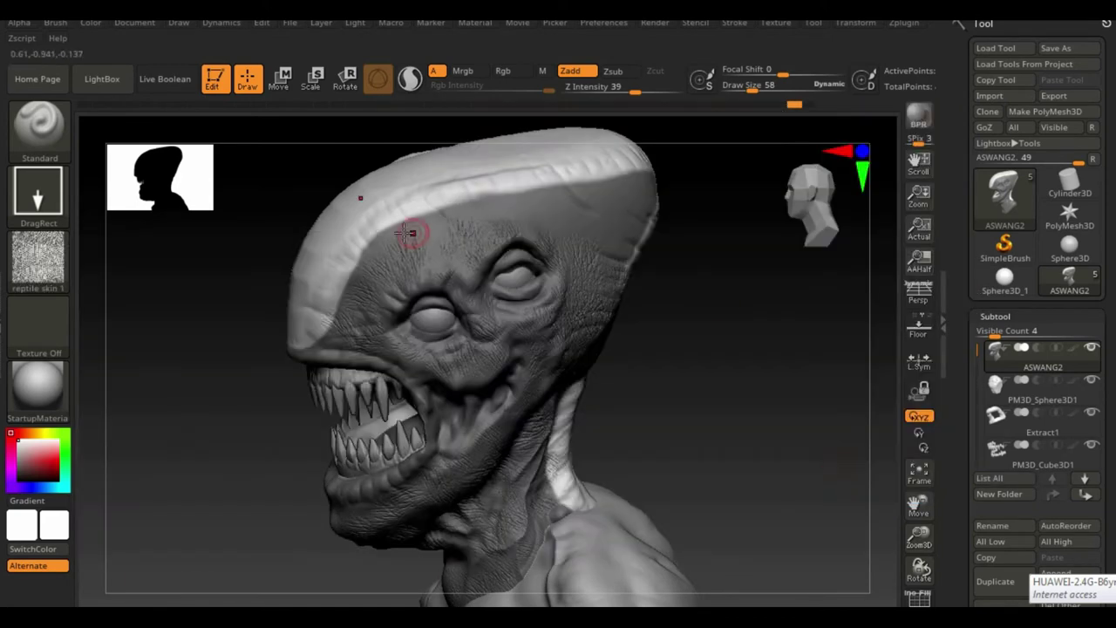
Step: At Z Intensity 15, stamp reptile scales over the upper and front head
left_click_drag(314, 262, 341, 220)
key("ctrl+z")
left_click_drag(634, 90, 608, 90)
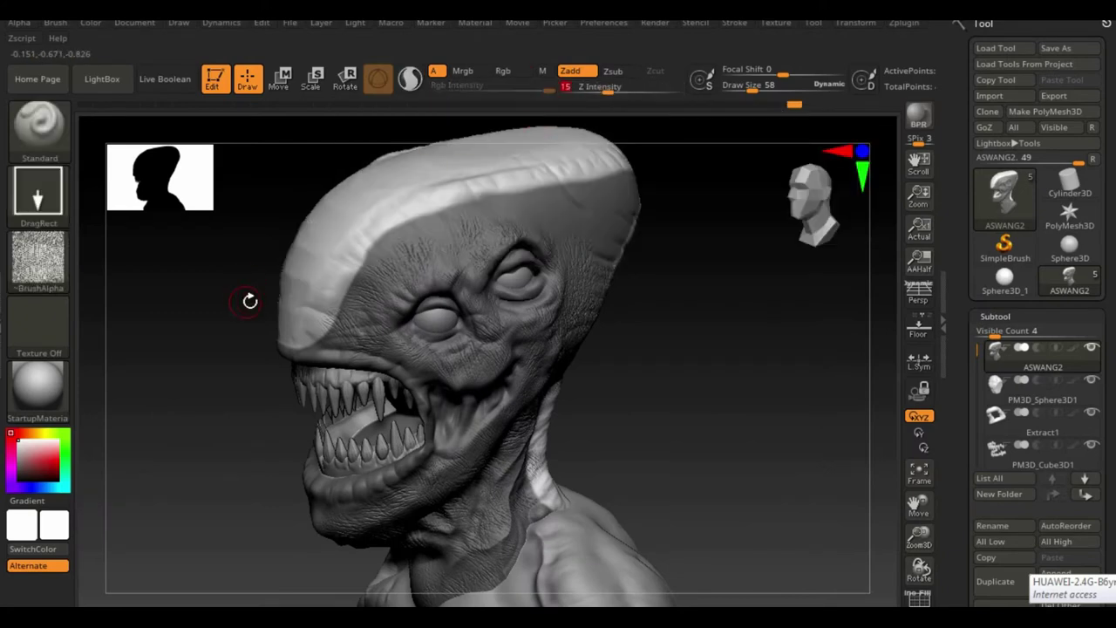
left_click_drag(301, 295, 376, 160)
left_click_drag(645, 374, 616, 473)
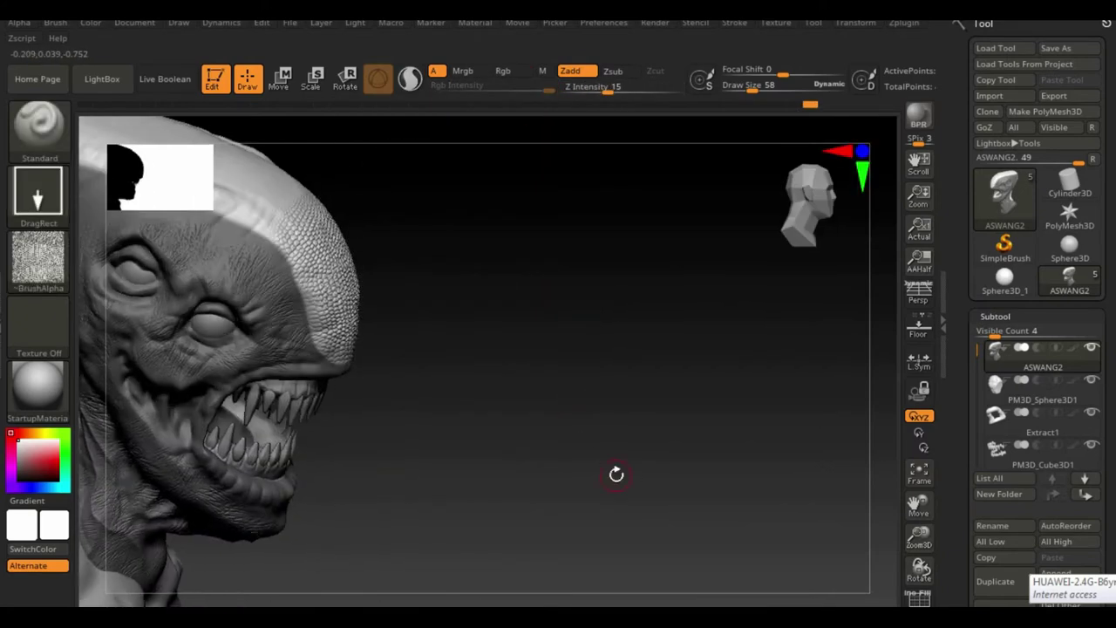
left_click_drag(918, 503, 1064, 584)
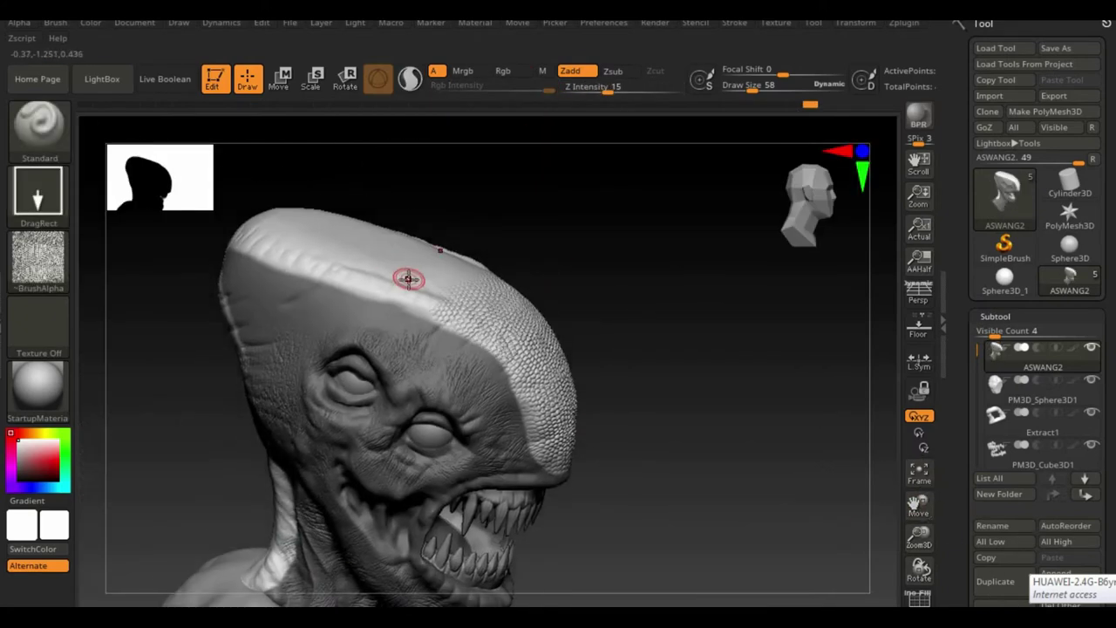
left_click_drag(409, 274, 333, 197)
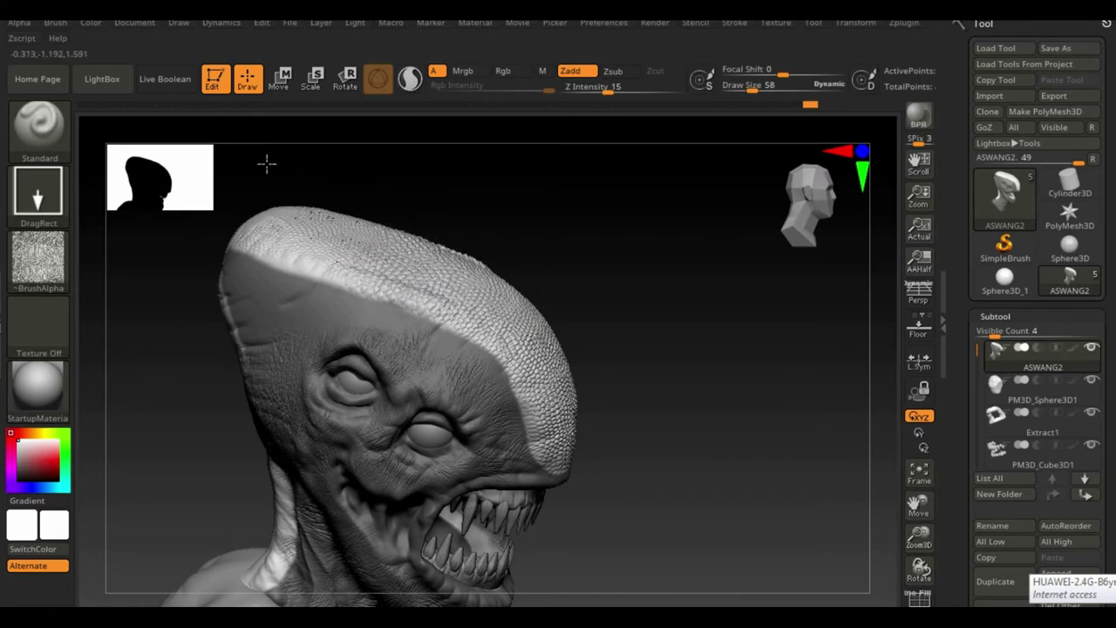
Step: Spread scales over the lower head and neck and deepen them on the cranium
mouse_move(266, 163)
left_mouse_down()
mouse_move(526, 274)
mouse_move(311, 239)
left_mouse_up()
left_click_drag(418, 348, 340, 289)
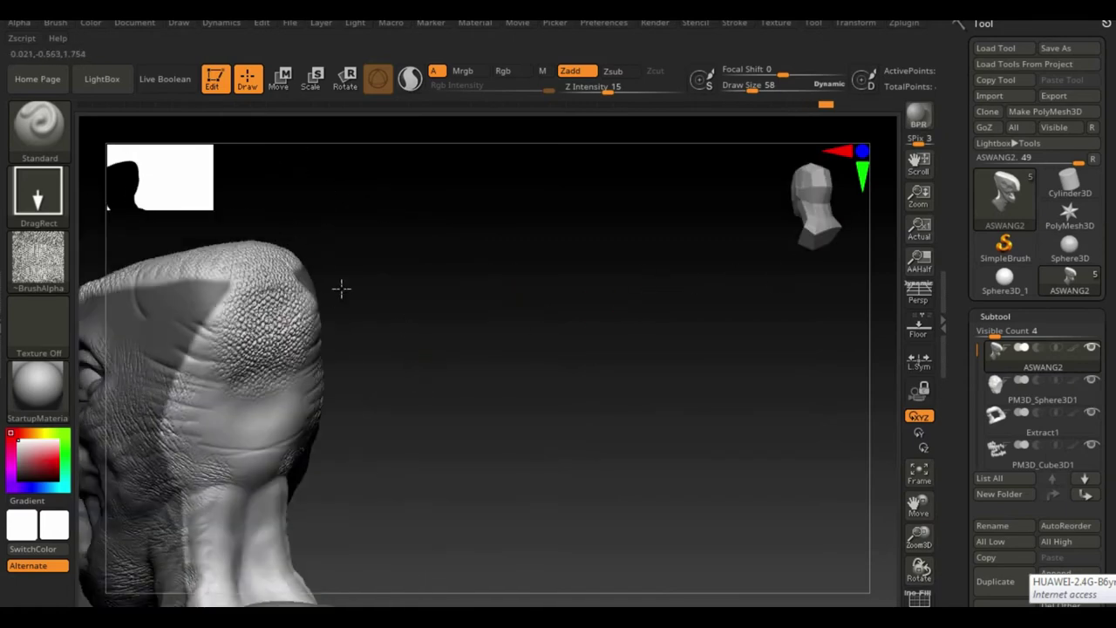
left_click_drag(252, 418, 353, 371)
mouse_move(244, 523)
left_mouse_down()
mouse_move(318, 477)
mouse_move(296, 576)
mouse_move(326, 528)
left_mouse_up()
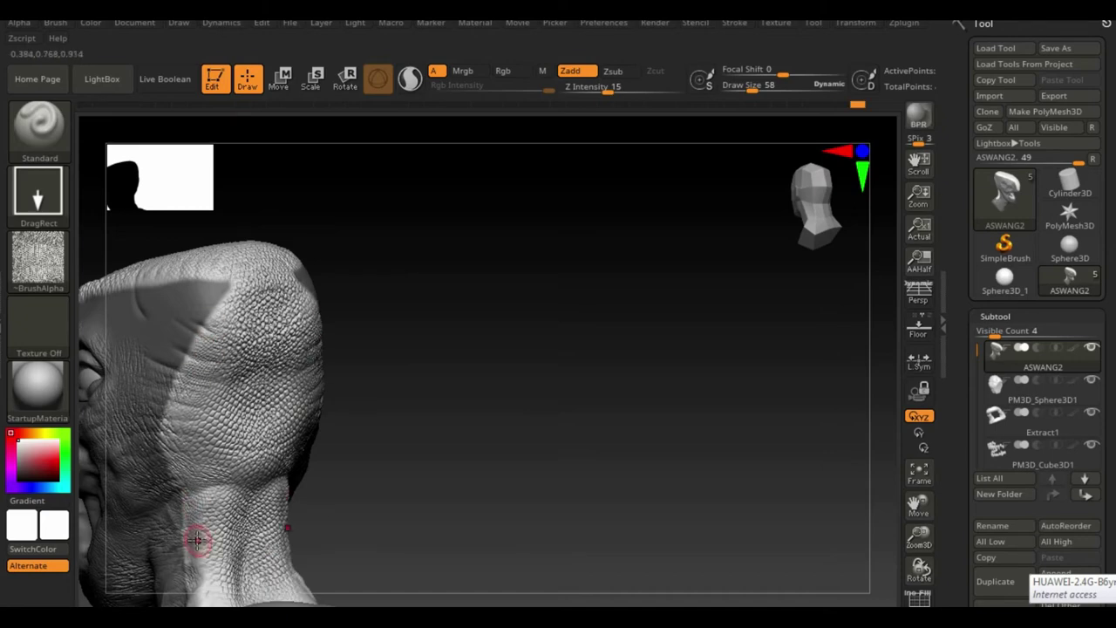
left_click_drag(513, 459, 491, 465)
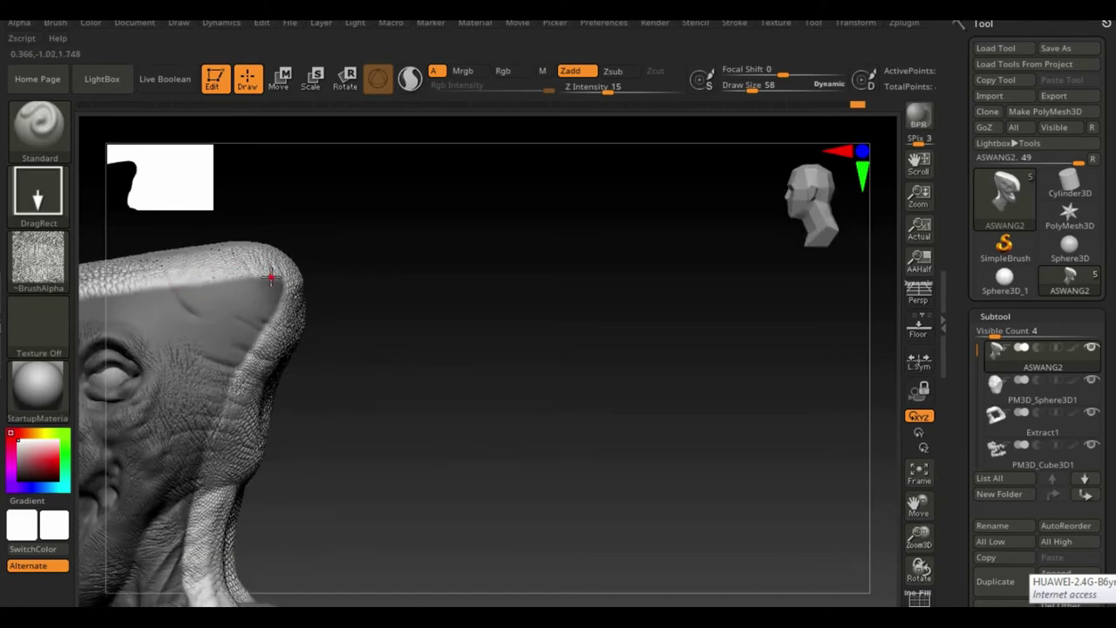
left_click_drag(558, 454, 361, 422)
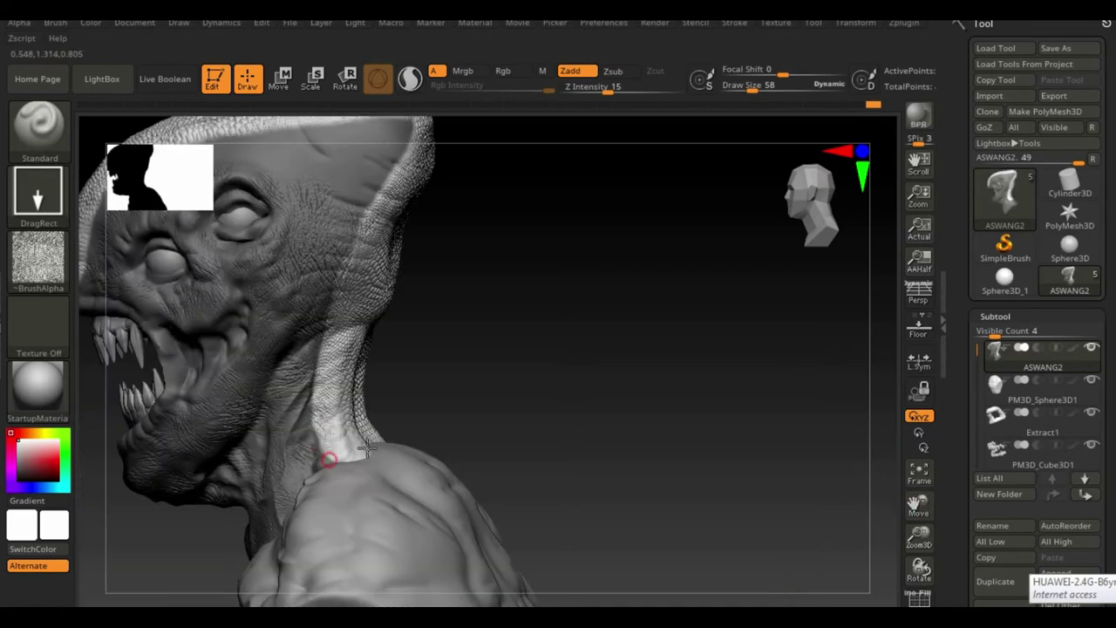
mouse_move(937, 512)
left_mouse_down()
mouse_move(738, 389)
mouse_move(765, 431)
mouse_move(498, 386)
left_mouse_up()
left_click_drag(552, 337, 428, 371)
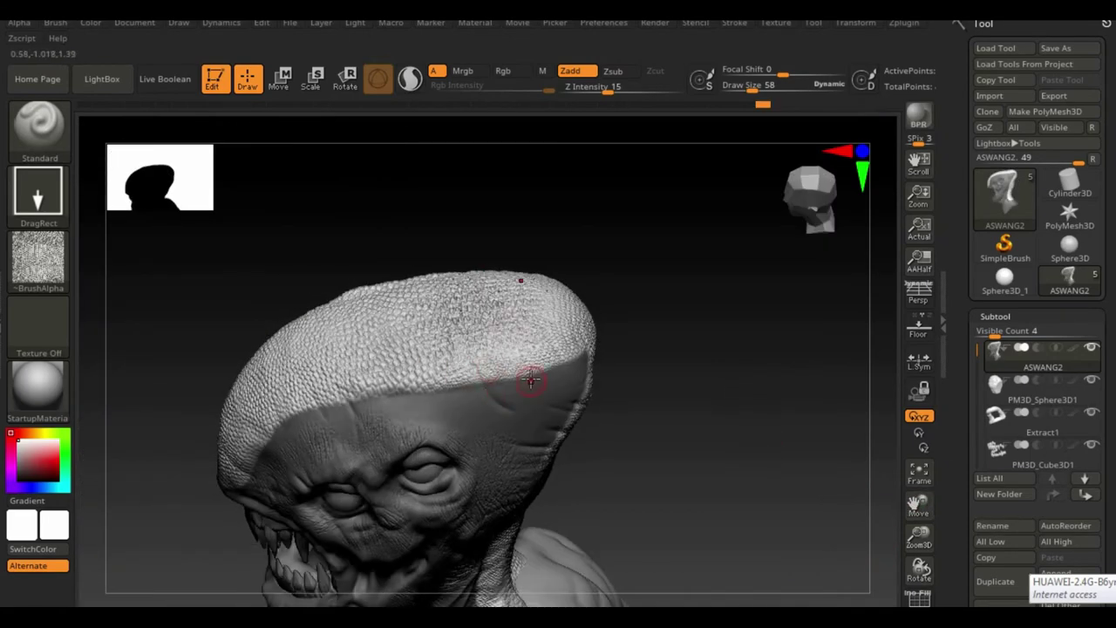
Step: Start importing another alpha image from the Alpha palette
mouse_move(627, 366)
left_mouse_down()
mouse_move(705, 341)
mouse_move(540, 386)
left_mouse_up()
mouse_move(766, 416)
left_mouse_down()
mouse_move(797, 468)
mouse_move(764, 424)
left_mouse_up()
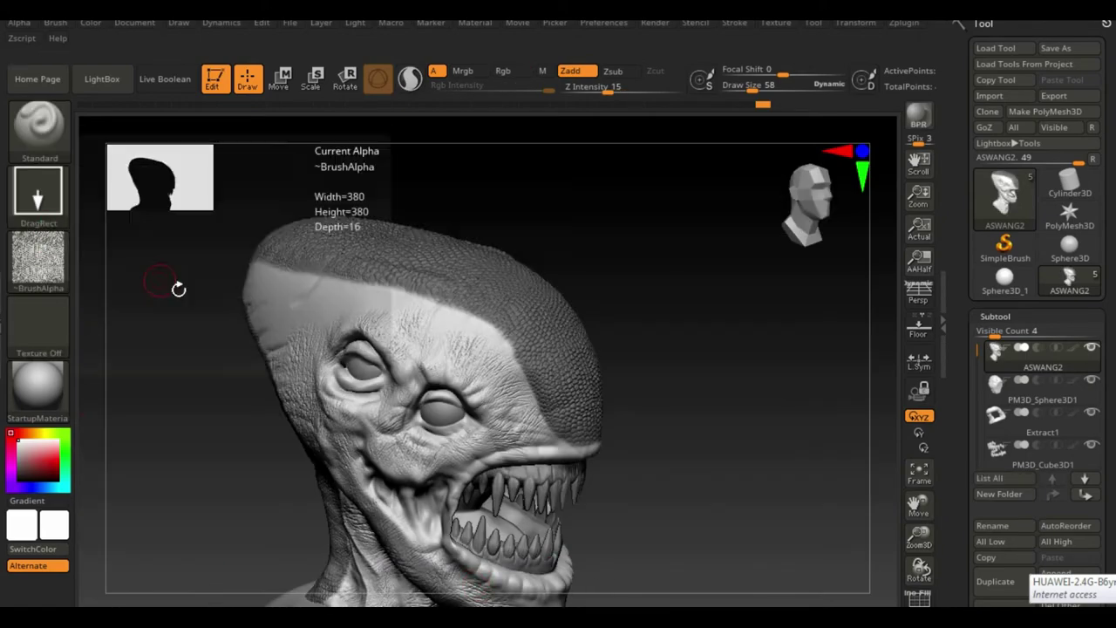
left_click(38, 257)
left_click(124, 540)
left_click_drag(956, 261, 961, 334)
Step: Load reptile skin4 as the brush alpha
scroll(956, 334, "down", 2)
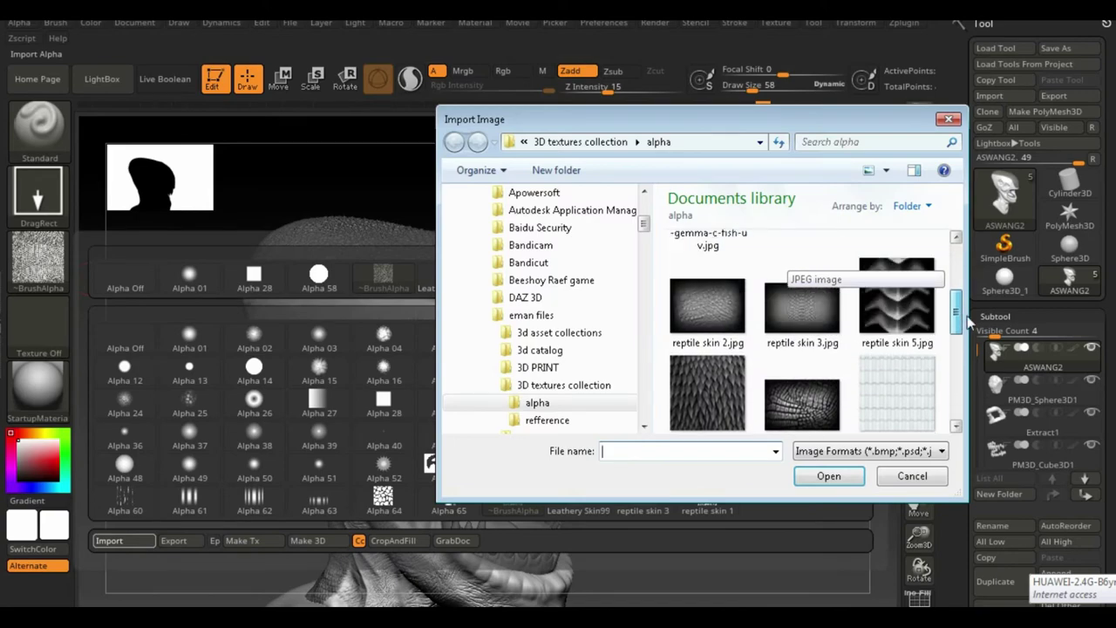
left_click(802, 315)
left_click(828, 475)
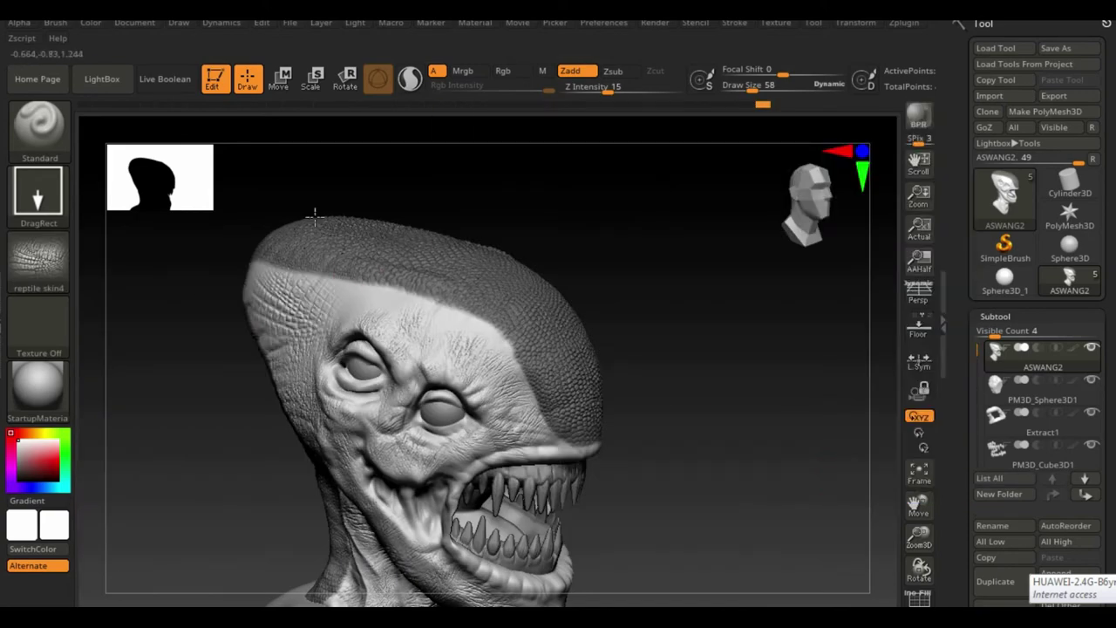
Step: Orbit the bust to check the scales and make PM3D_Sphere3D1 the active subtool
left_click_drag(324, 240, 206, 230)
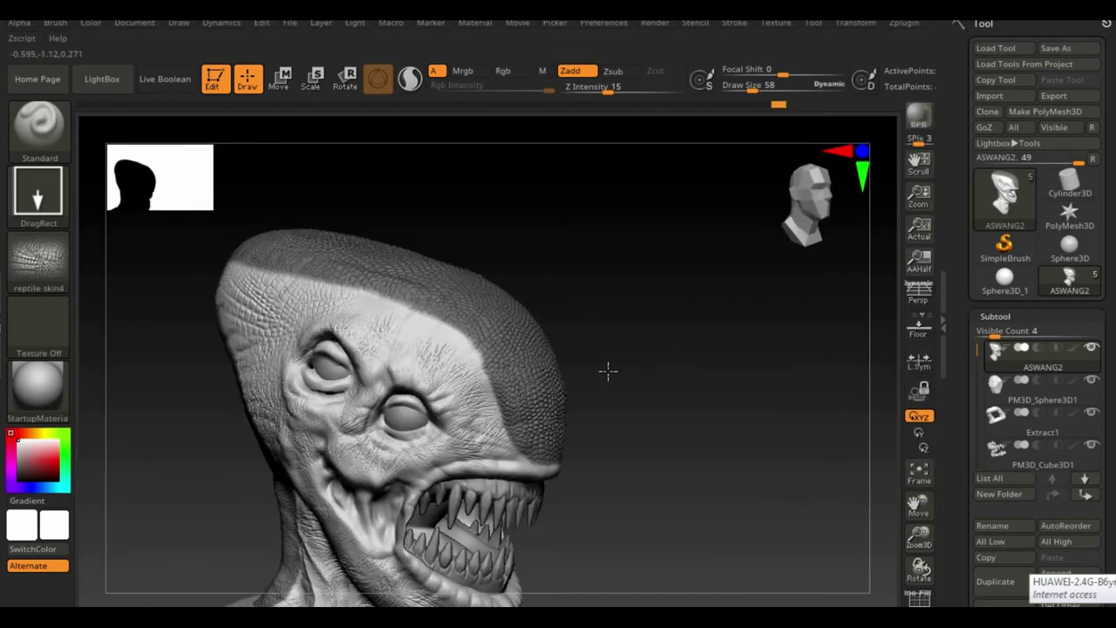
left_click_drag(677, 365, 608, 372)
left_click_drag(918, 505, 956, 535)
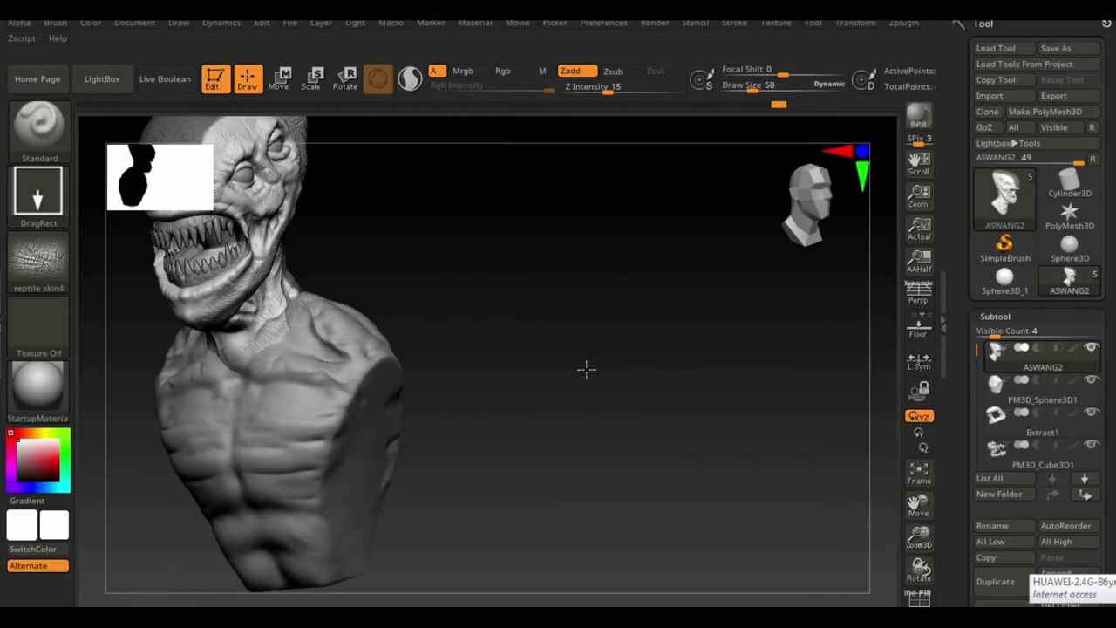
mouse_move(704, 387)
left_mouse_down()
mouse_move(625, 347)
mouse_move(725, 324)
mouse_move(740, 386)
mouse_move(602, 351)
mouse_move(550, 367)
mouse_move(622, 322)
mouse_move(707, 337)
mouse_move(677, 339)
mouse_move(853, 341)
left_mouse_up()
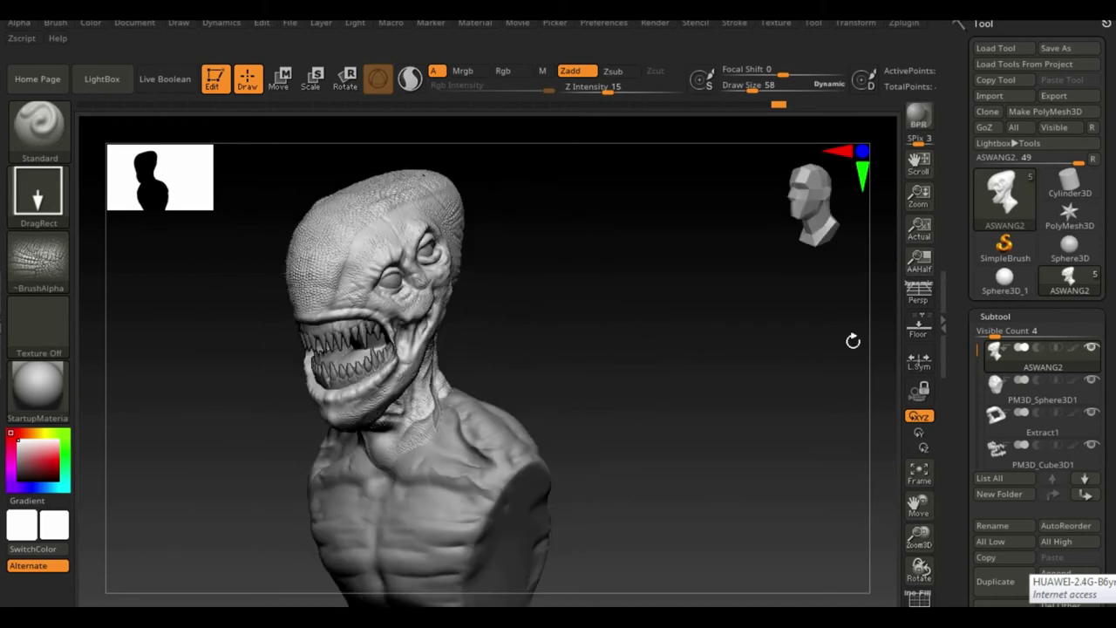
left_click(1093, 404)
left_click_drag(880, 448, 921, 456)
Step: Switch to the Leathery Skin99 alpha and inspect the torso's chest and neck up close
left_click(39, 261)
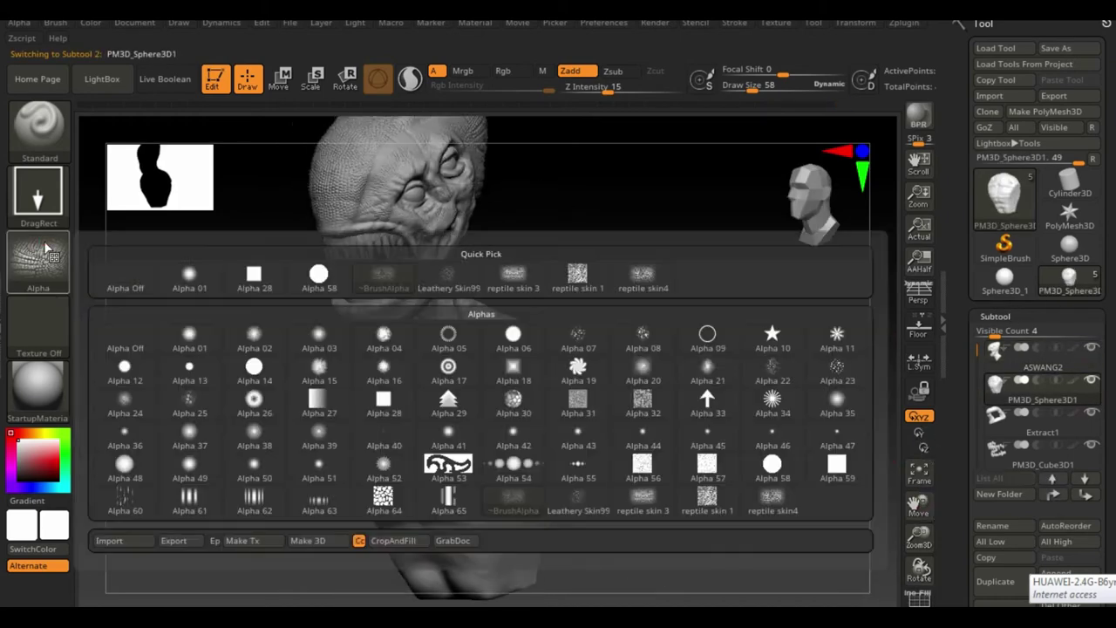
left_click(492, 413)
left_click_drag(716, 350, 810, 349)
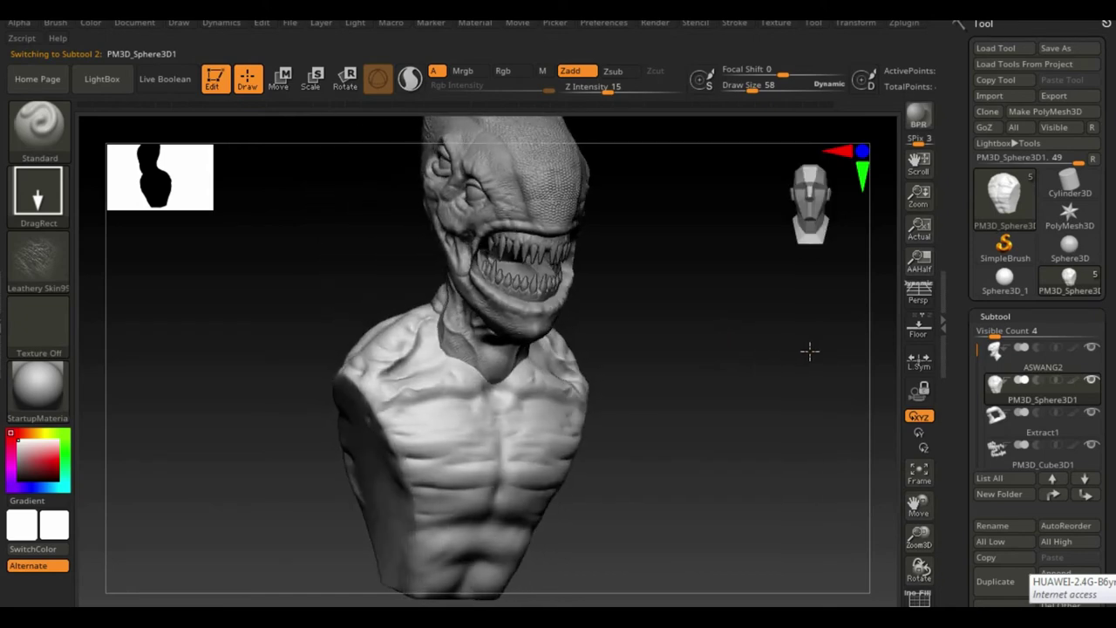
mouse_move(918, 536)
left_mouse_down()
mouse_move(919, 488)
mouse_move(478, 384)
mouse_move(534, 373)
left_mouse_up()
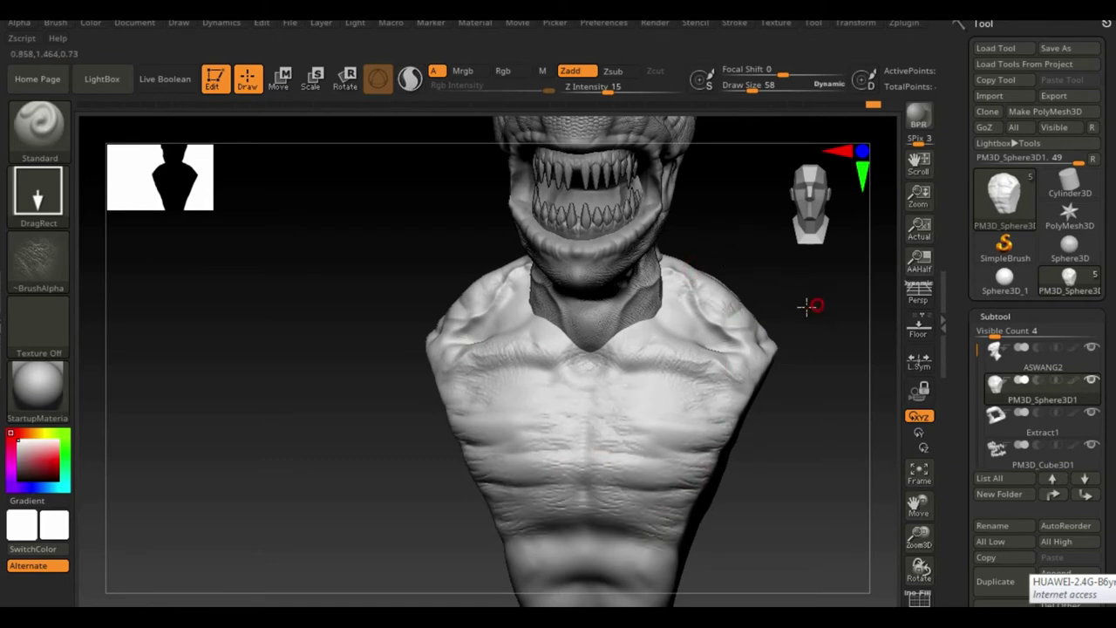
left_click_drag(807, 306, 721, 280)
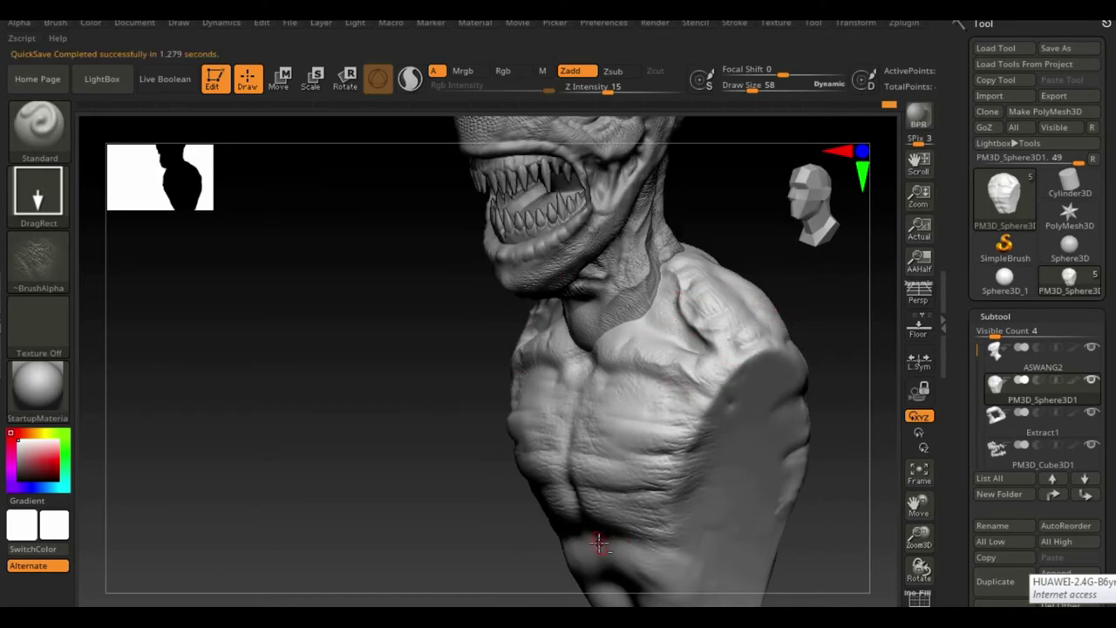
right_click_drag(667, 505, 859, 530)
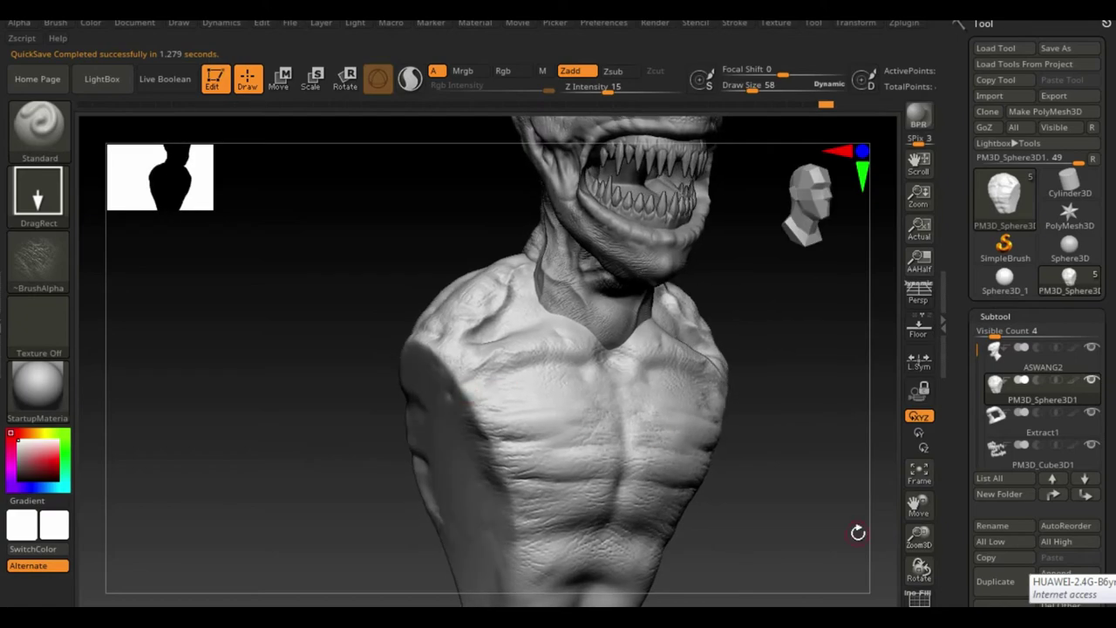
left_click_drag(858, 530, 664, 390, "alt")
mouse_move(759, 423)
left_mouse_down()
mouse_move(686, 262)
mouse_move(615, 296)
mouse_move(695, 293)
left_mouse_up()
Step: Pick reptile skin 1 and stamp scales over the shoulder, its top and back muscles
key("alt+a")
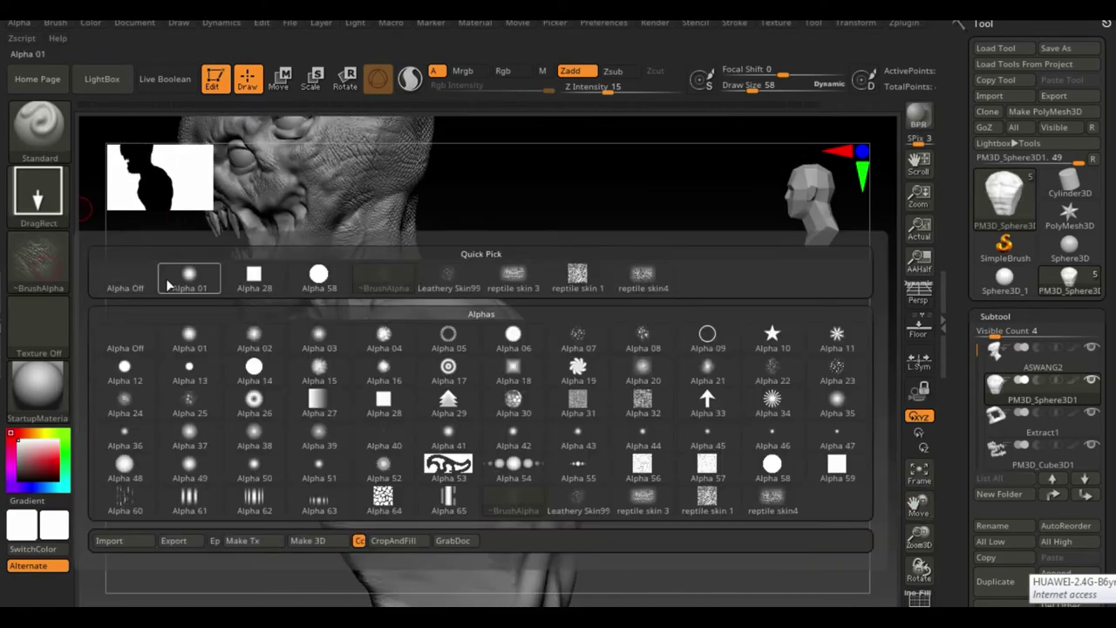
left_click(578, 289)
left_click_drag(439, 353, 375, 299)
left_click_drag(484, 307, 396, 265)
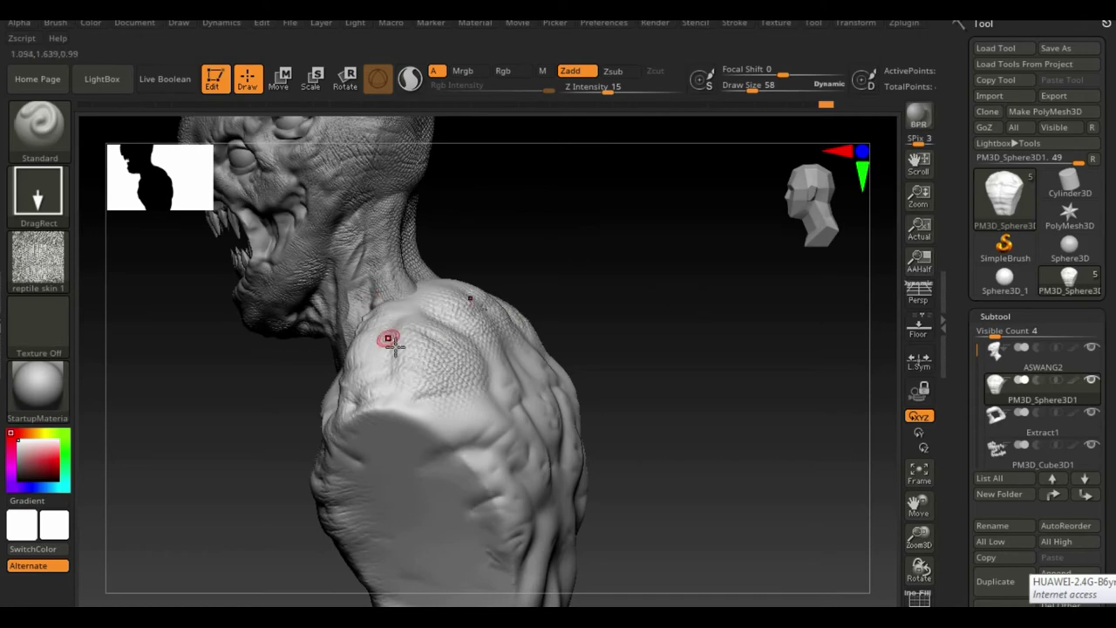
left_click_drag(510, 374, 486, 440)
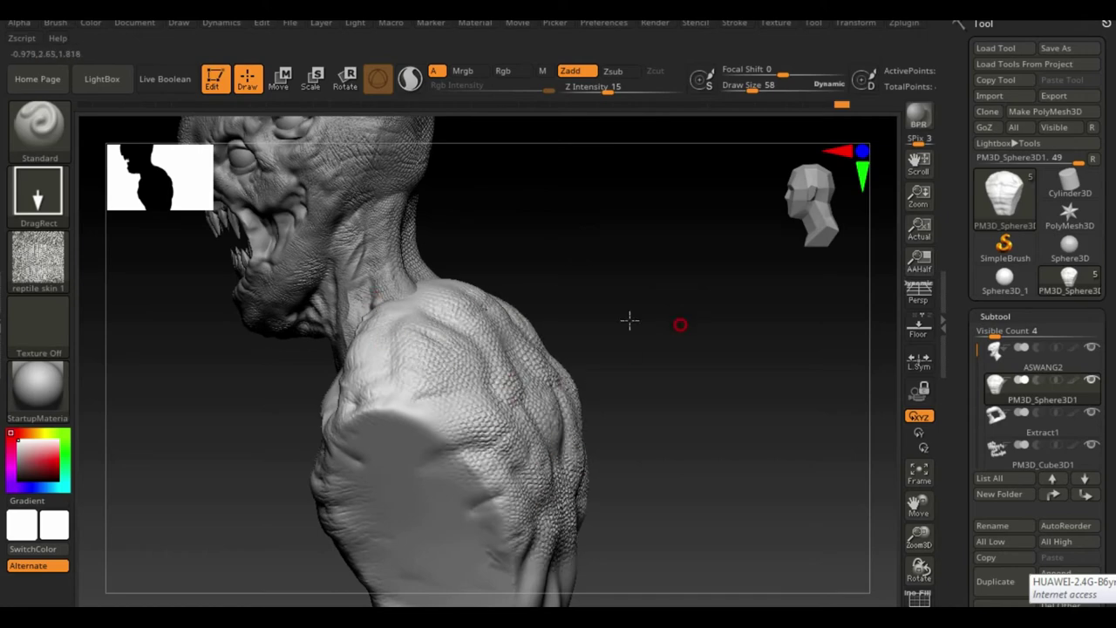
mouse_move(629, 320)
left_mouse_down()
mouse_move(718, 331)
mouse_move(734, 320)
left_mouse_up()
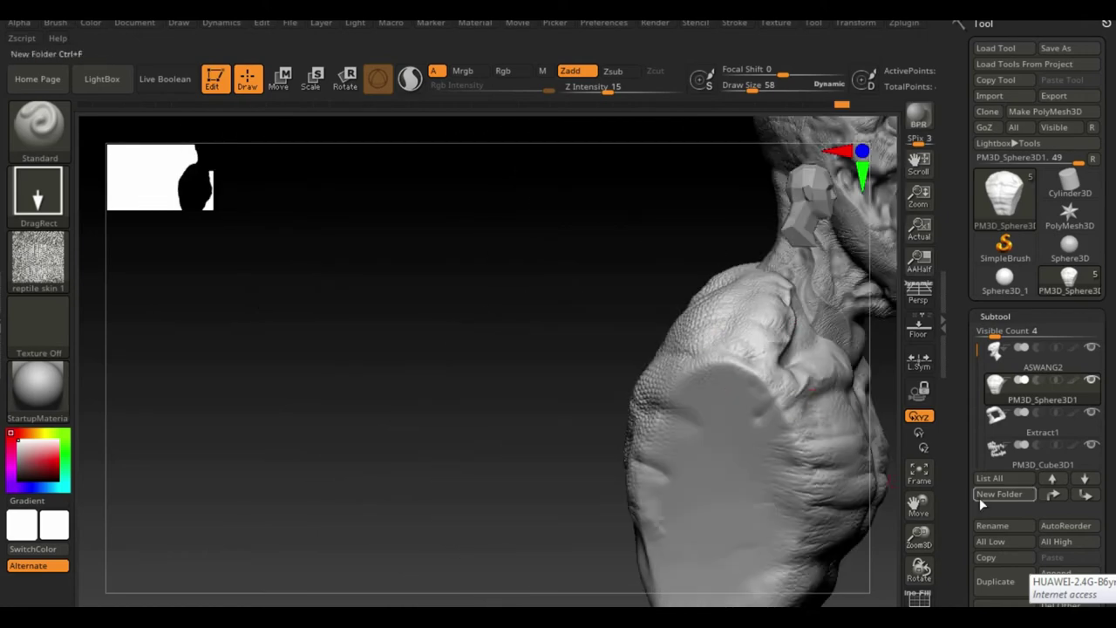
mouse_move(872, 514)
left_mouse_down()
mouse_move(707, 518)
mouse_move(672, 419)
mouse_move(496, 389)
mouse_move(625, 414)
mouse_move(680, 392)
mouse_move(663, 371)
left_mouse_up()
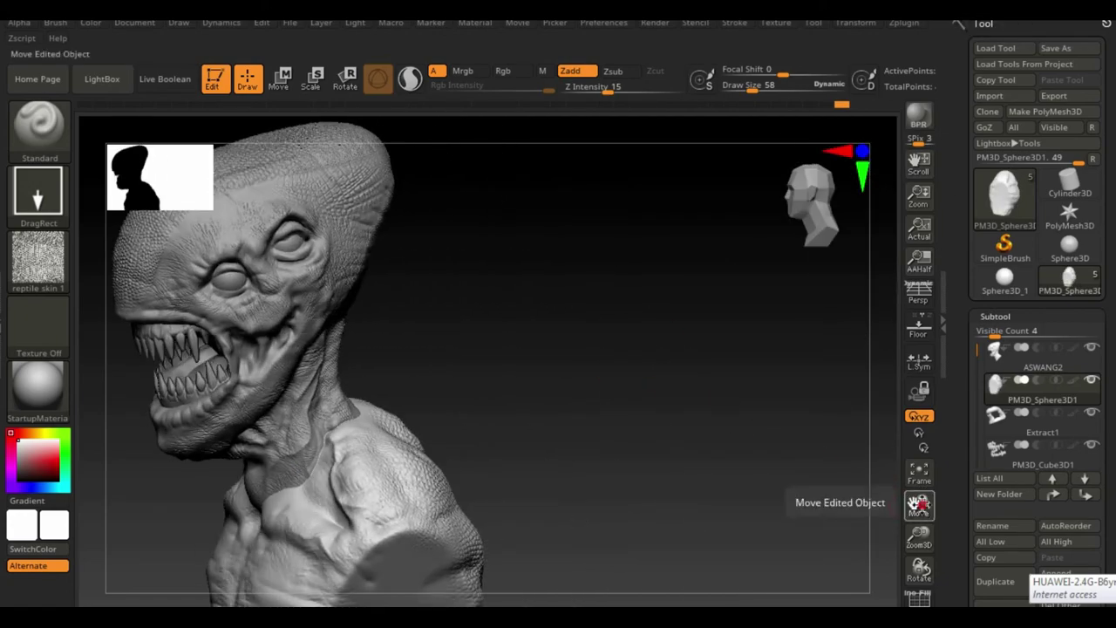
mouse_move(919, 504)
left_mouse_down()
mouse_move(720, 354)
mouse_move(720, 363)
left_mouse_up()
Step: Restore the ~BrushAlpha alpha and orbit to check the bust from both sides
left_click(37, 258)
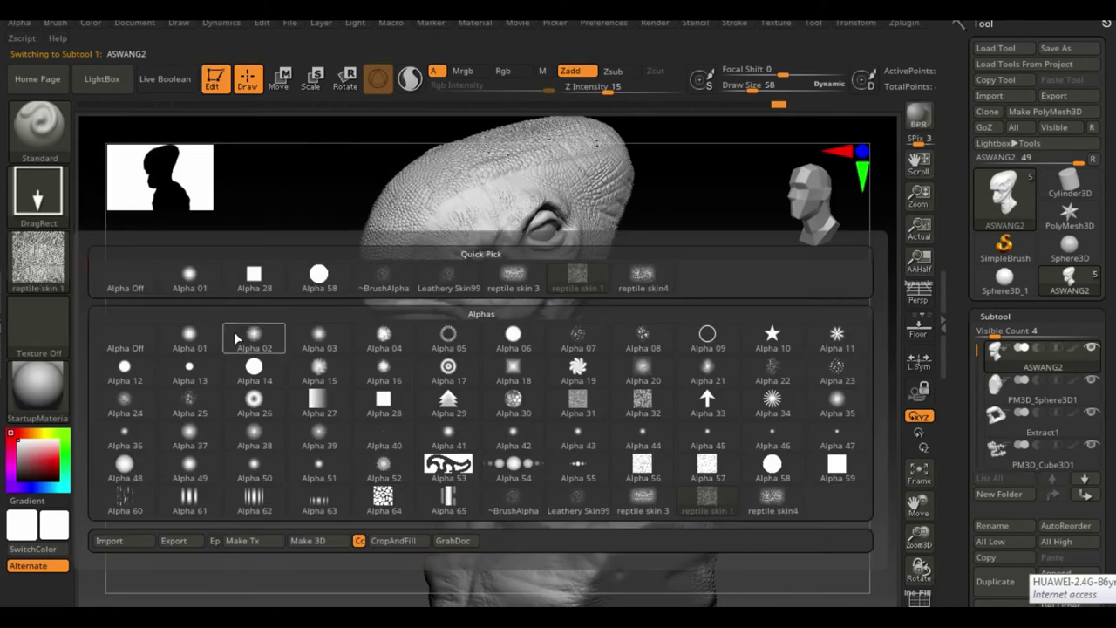
left_click(424, 277)
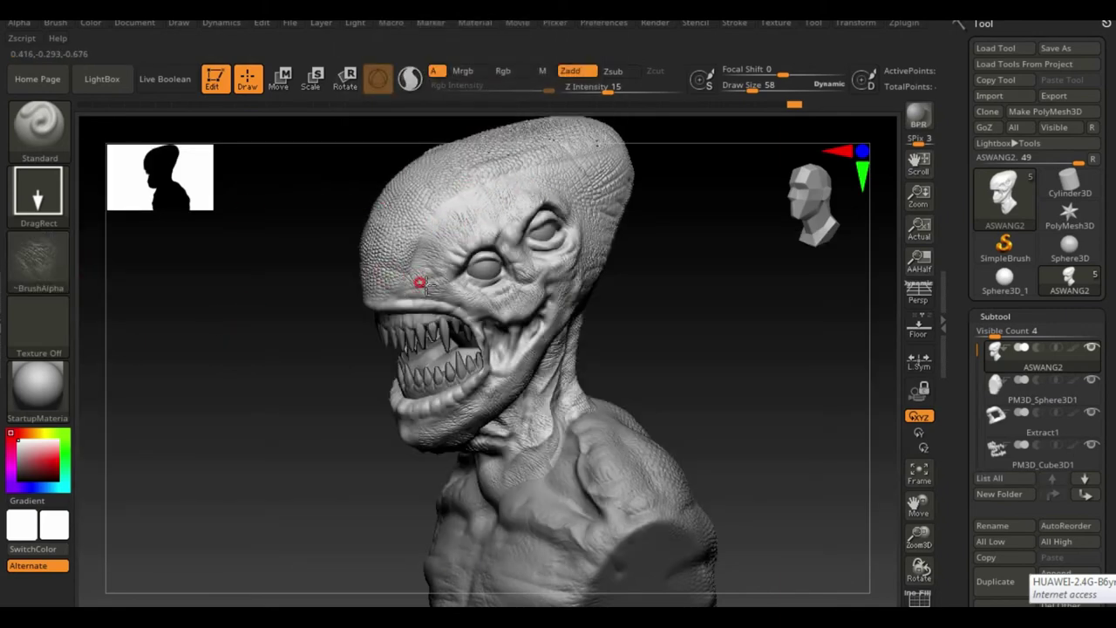
mouse_move(680, 287)
left_mouse_down()
mouse_move(685, 331)
mouse_move(443, 451)
left_mouse_up()
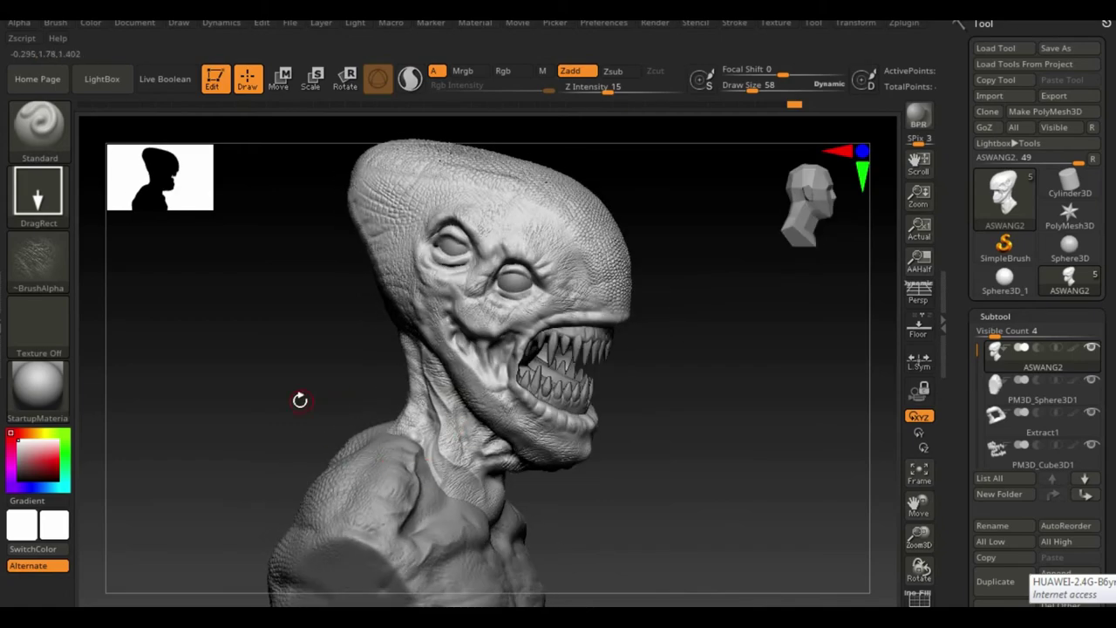
mouse_move(300, 400)
left_mouse_down()
mouse_move(319, 332)
mouse_move(267, 369)
mouse_move(241, 358)
mouse_move(75, 380)
mouse_move(178, 376)
mouse_move(169, 393)
mouse_move(174, 379)
mouse_move(151, 384)
left_mouse_up()
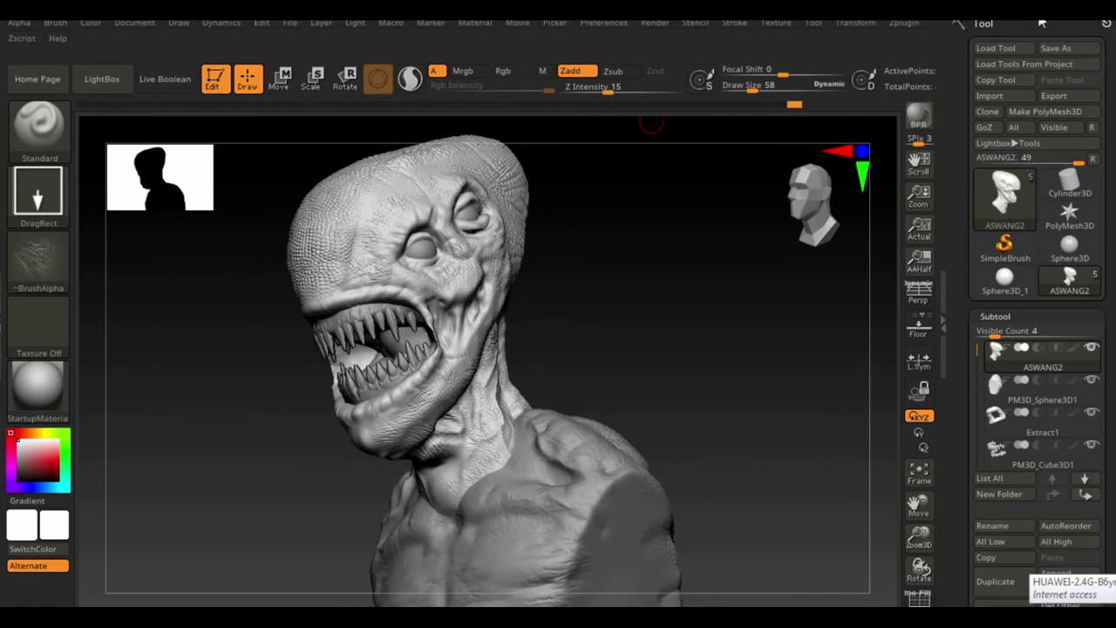
Step: Switch brushes using the B, M, V shortcut
key("b")
key("m")
key("v")
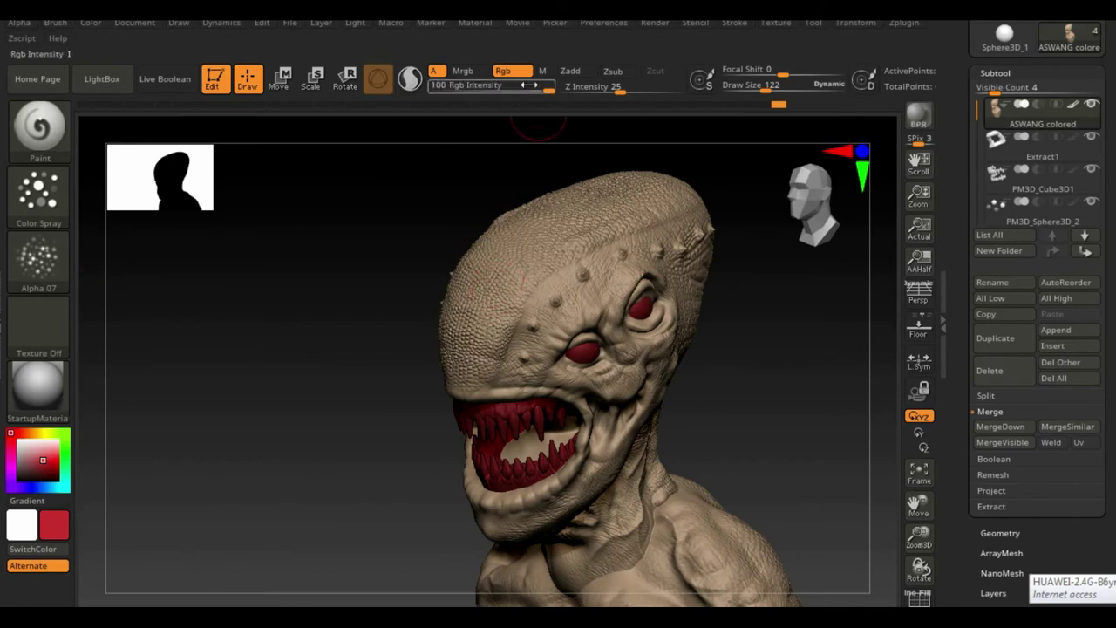
Step: Lower Rgb Intensity to 41 and spray red over the head, face and mouth
left_click_drag(529, 85, 502, 84)
mouse_move(471, 288)
left_mouse_down()
mouse_move(663, 209)
mouse_move(489, 374)
left_mouse_up()
left_click_drag(558, 313, 628, 288)
mouse_move(366, 349)
left_mouse_down()
mouse_move(695, 338)
mouse_move(610, 532)
mouse_move(523, 348)
left_mouse_up()
left_click_drag(558, 209, 567, 392)
mouse_move(787, 474)
left_mouse_down()
mouse_move(726, 440)
mouse_move(514, 458)
mouse_move(471, 475)
mouse_move(948, 454)
mouse_move(604, 390)
mouse_move(428, 428)
mouse_move(471, 497)
mouse_move(529, 553)
mouse_move(713, 518)
mouse_move(860, 530)
mouse_move(743, 489)
left_mouse_up()
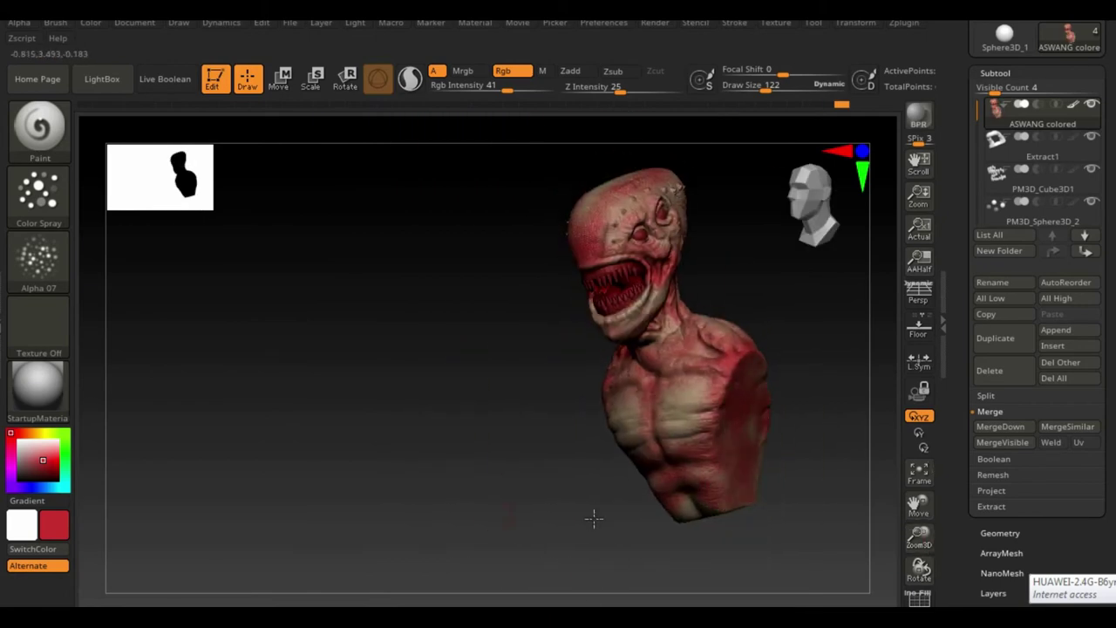
Step: Paint the eyes, teeth and gums purple, then change them to dark grey
mouse_move(593, 519)
left_mouse_down()
mouse_move(871, 391)
mouse_move(489, 523)
left_mouse_up()
left_click(25, 470)
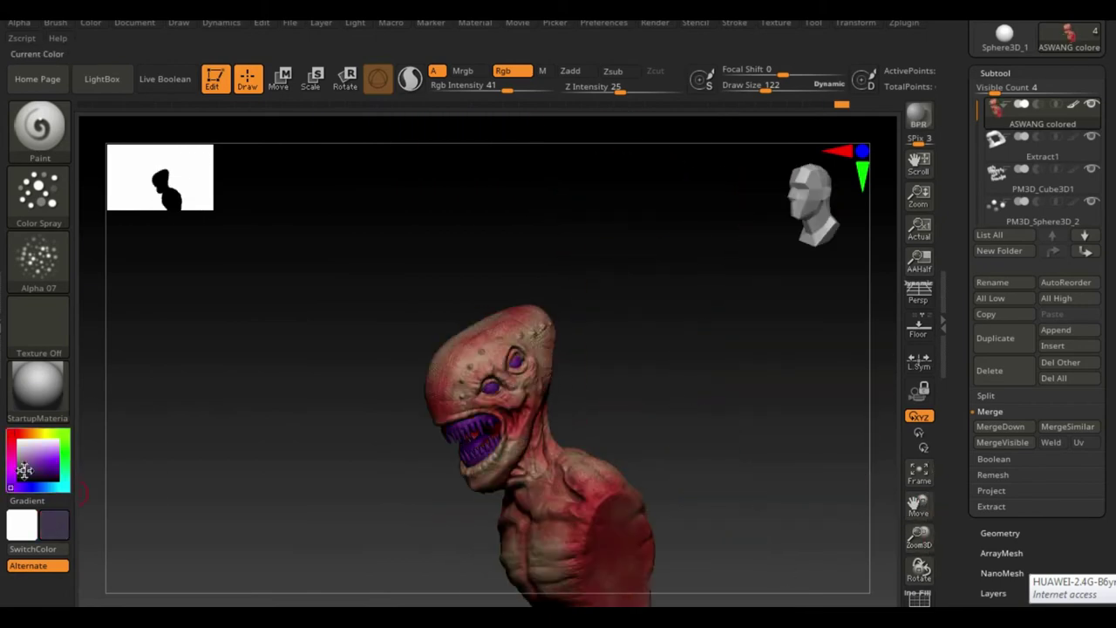
mouse_move(610, 488)
left_mouse_down()
mouse_move(712, 441)
mouse_move(464, 314)
mouse_move(575, 276)
left_mouse_up()
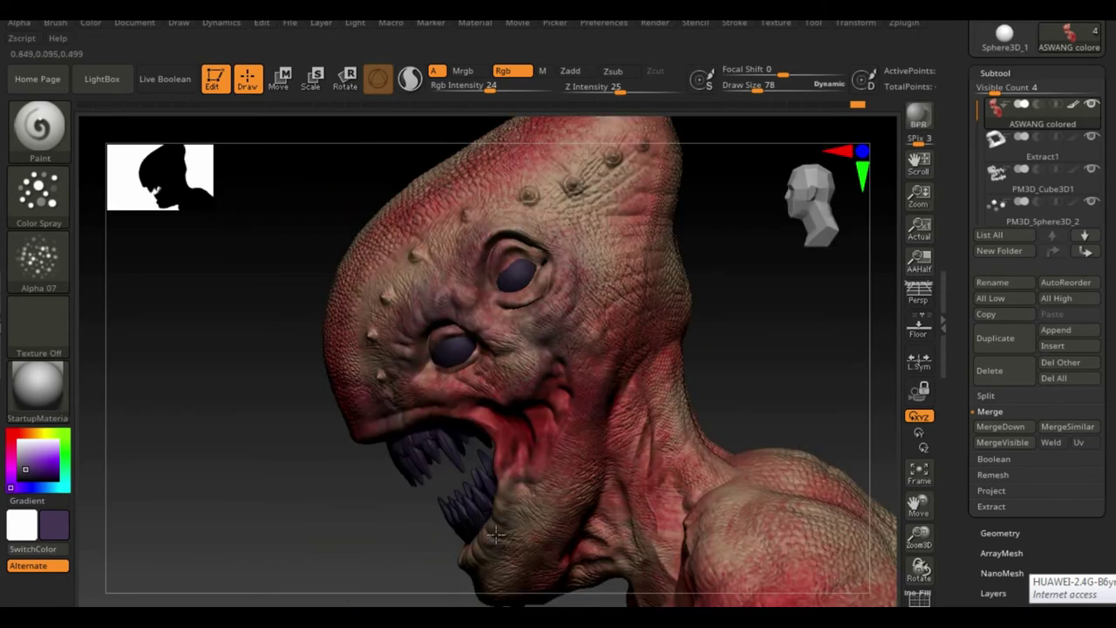
left_click_drag(494, 535, 523, 453)
left_click_drag(453, 262, 445, 314)
left_click_drag(540, 410, 482, 484)
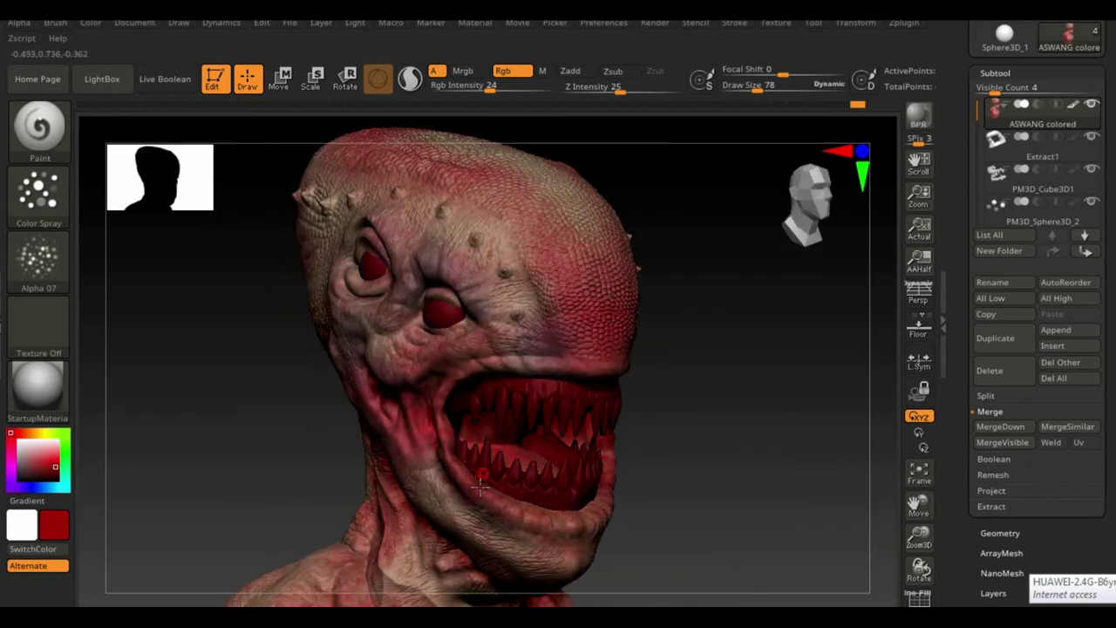
left_click(20, 471)
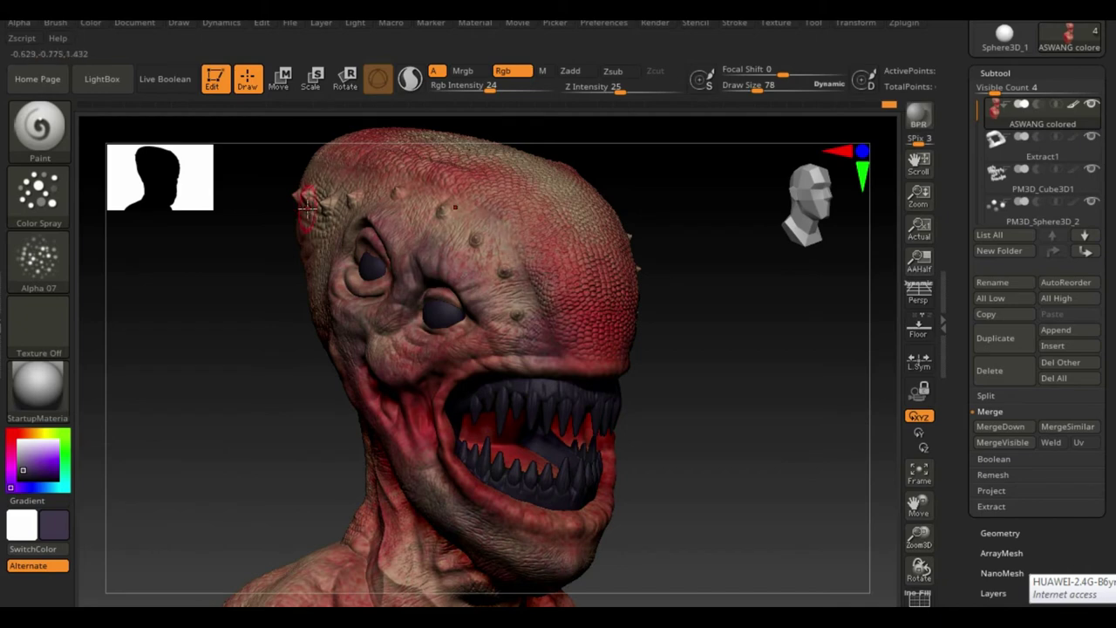
Step: Add red strokes on the back, pick a dark purple secondary colour, and face forward
left_click_drag(307, 207, 941, 419)
mouse_move(717, 404)
left_mouse_down()
mouse_move(297, 388)
mouse_move(366, 340)
mouse_move(411, 279)
mouse_move(366, 512)
mouse_move(392, 471)
mouse_move(384, 541)
left_mouse_up()
left_click_drag(558, 331, 461, 331)
left_click(52, 465)
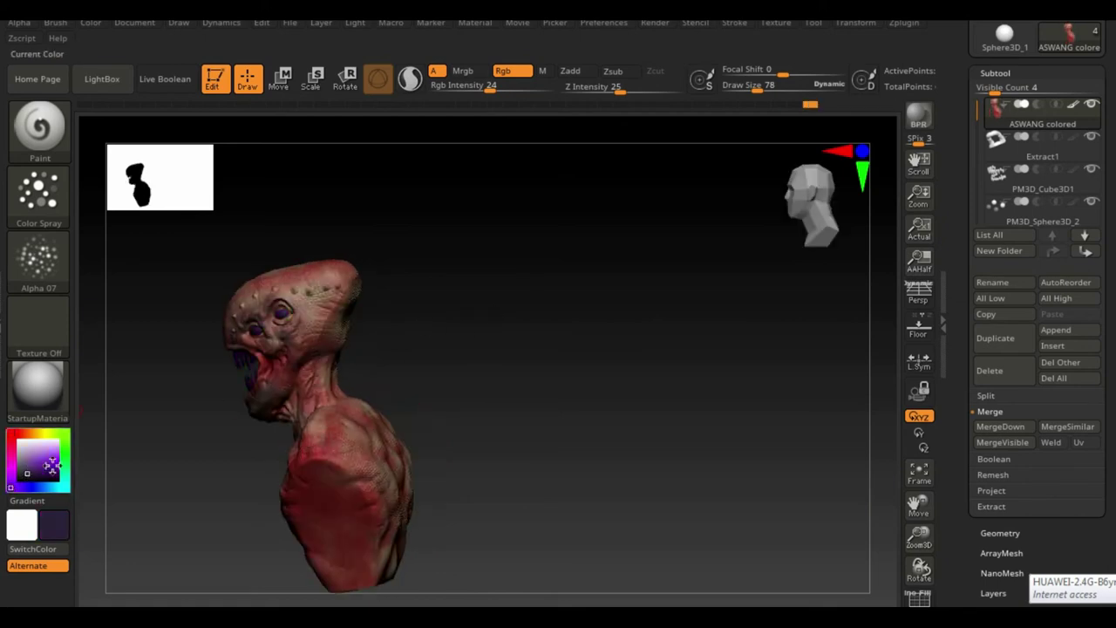
left_click_drag(174, 436, 322, 419)
left_click_drag(346, 474, 383, 428)
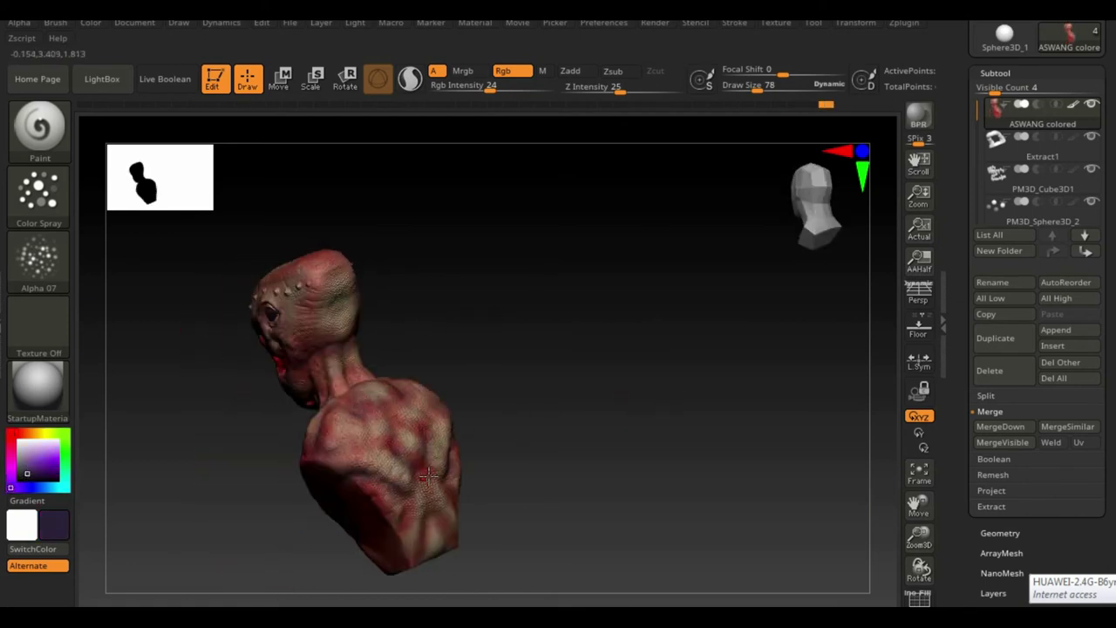
left_click_drag(327, 323, 246, 288)
left_click_drag(324, 250, 220, 555)
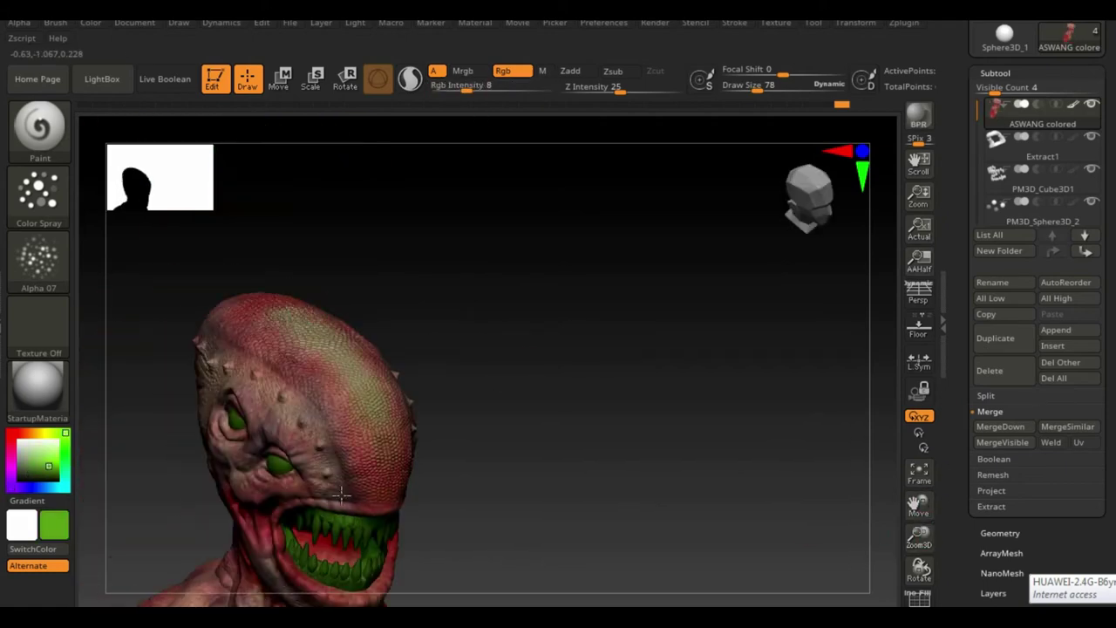
Step: Darken the red around the mouth corner and cheek, checking the bust from several angles
left_click_drag(206, 328, 269, 422)
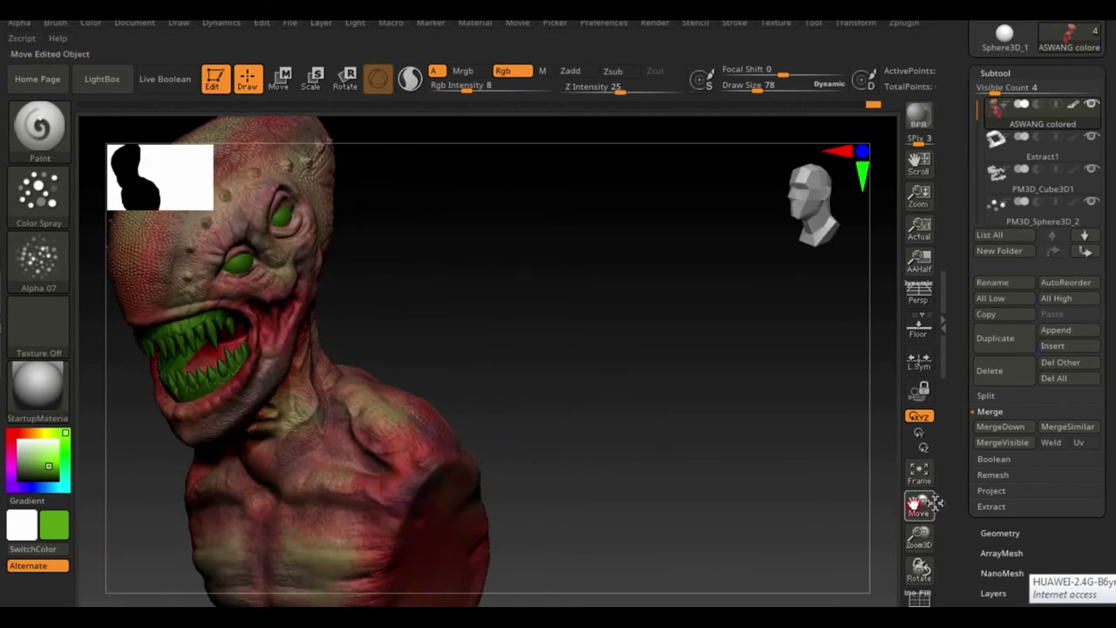
mouse_move(904, 505)
left_mouse_down()
mouse_move(473, 570)
mouse_move(635, 401)
mouse_move(595, 351)
mouse_move(328, 433)
left_mouse_up()
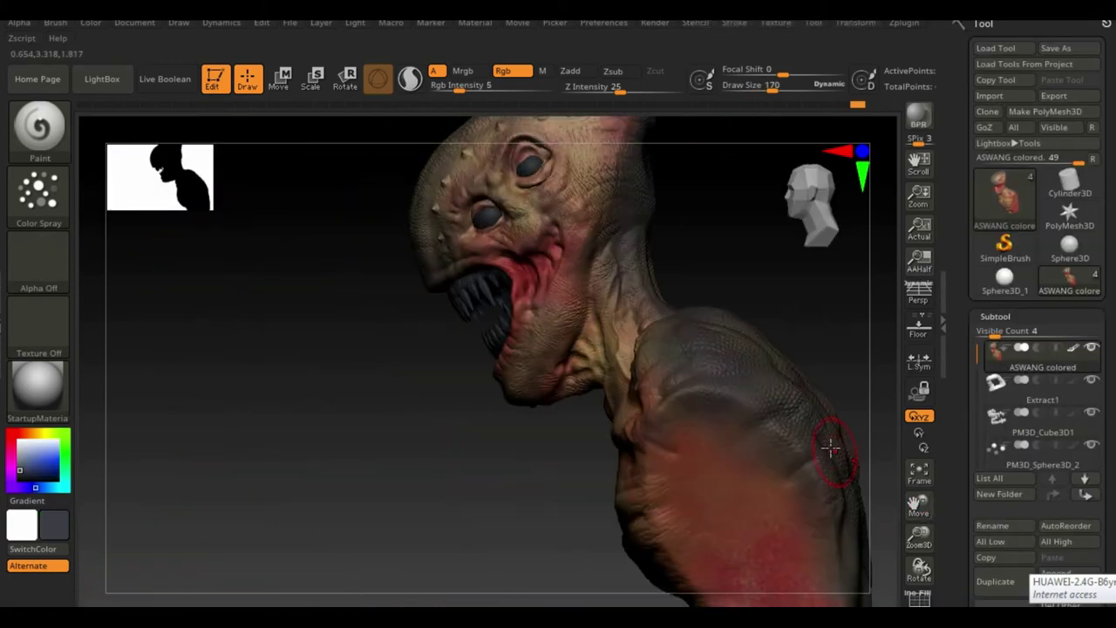
mouse_move(781, 308)
left_mouse_down()
mouse_move(704, 262)
mouse_move(164, 424)
mouse_move(208, 337)
left_mouse_up()
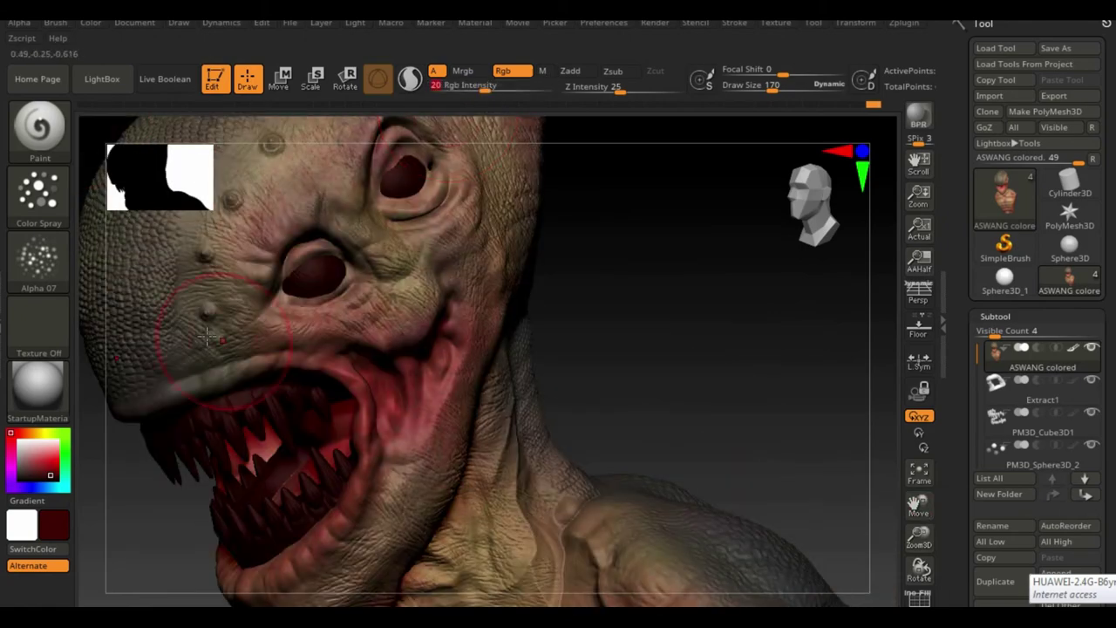
mouse_move(336, 364)
left_mouse_down()
mouse_move(383, 410)
mouse_move(436, 401)
mouse_move(454, 287)
mouse_move(334, 521)
mouse_move(217, 383)
mouse_move(240, 369)
left_mouse_up()
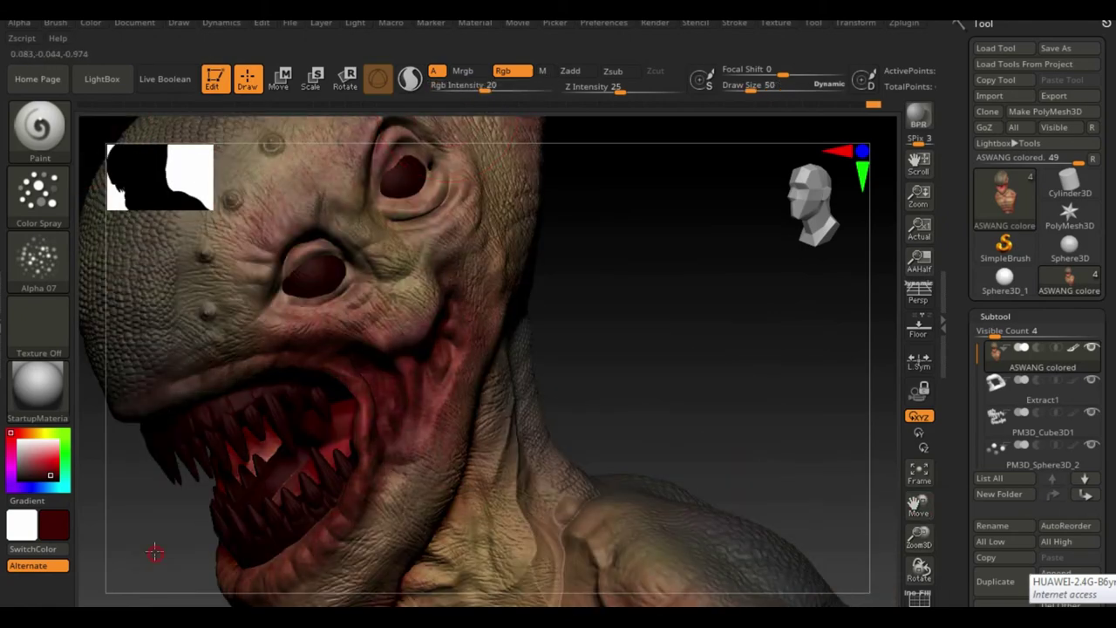
mouse_move(153, 551)
left_mouse_down()
mouse_move(685, 308)
mouse_move(454, 331)
left_mouse_up()
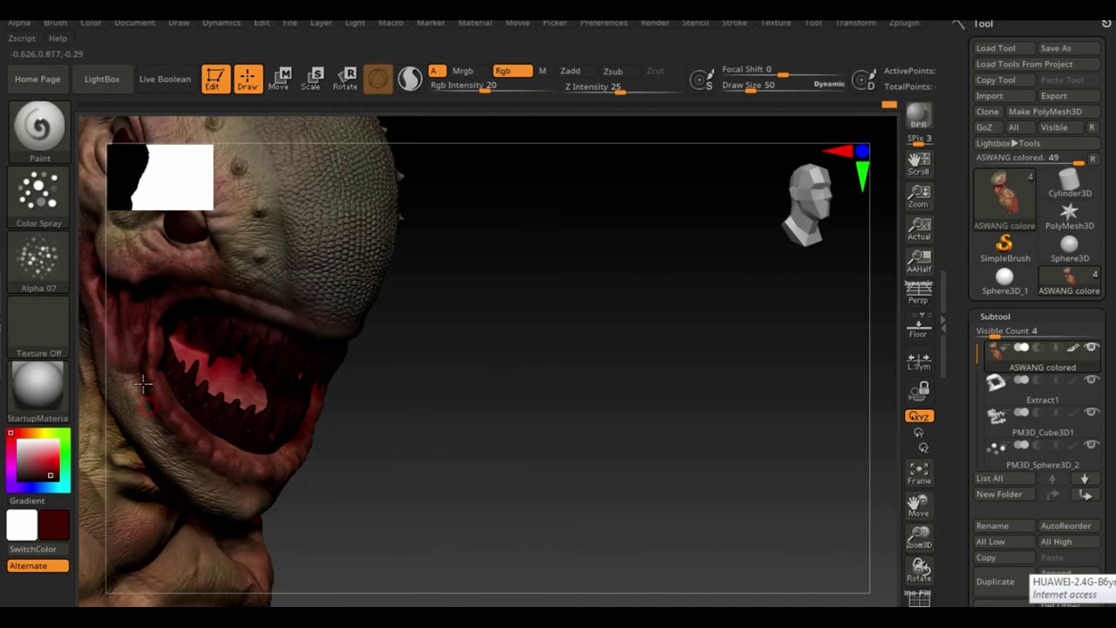
left_click_drag(143, 383, 578, 366)
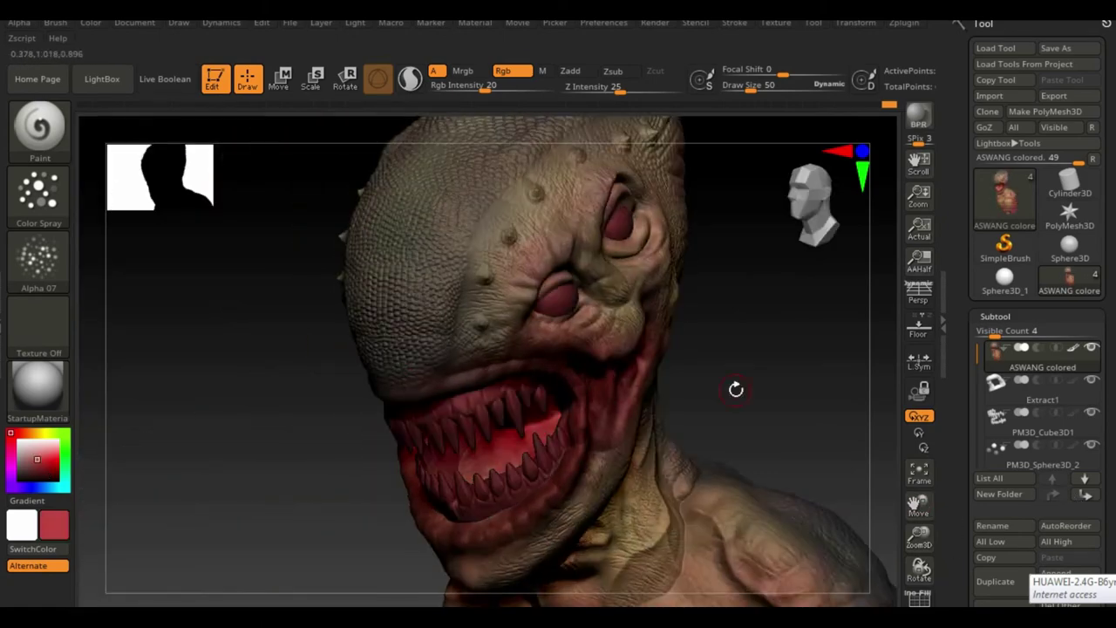
left_click_drag(736, 389, 568, 393)
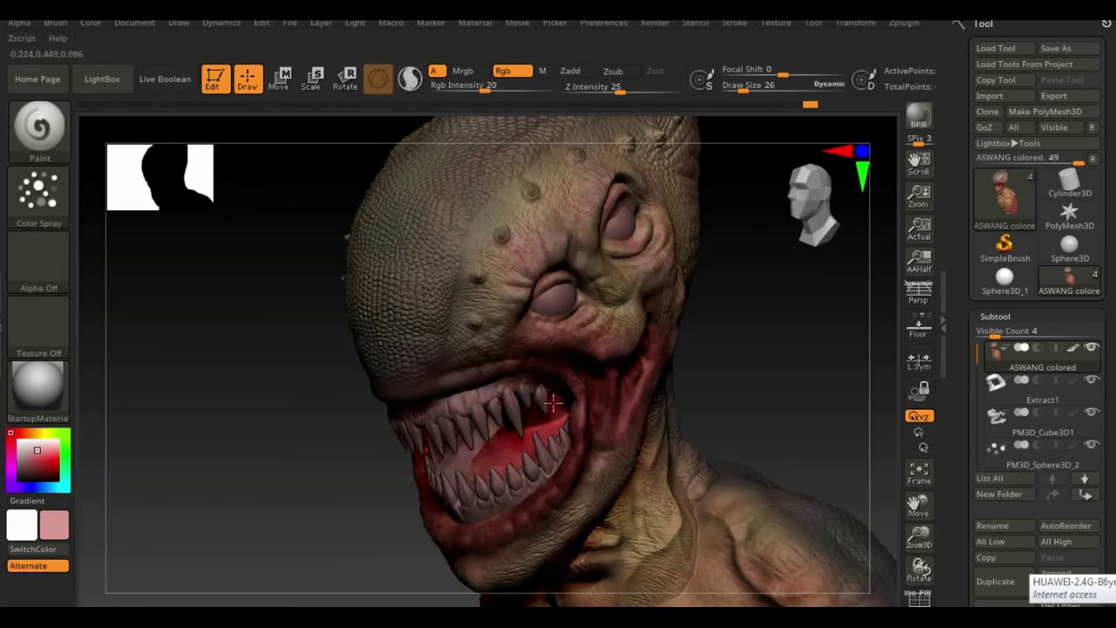
mouse_move(609, 401)
left_mouse_down()
mouse_move(264, 463)
mouse_move(773, 358)
left_mouse_up()
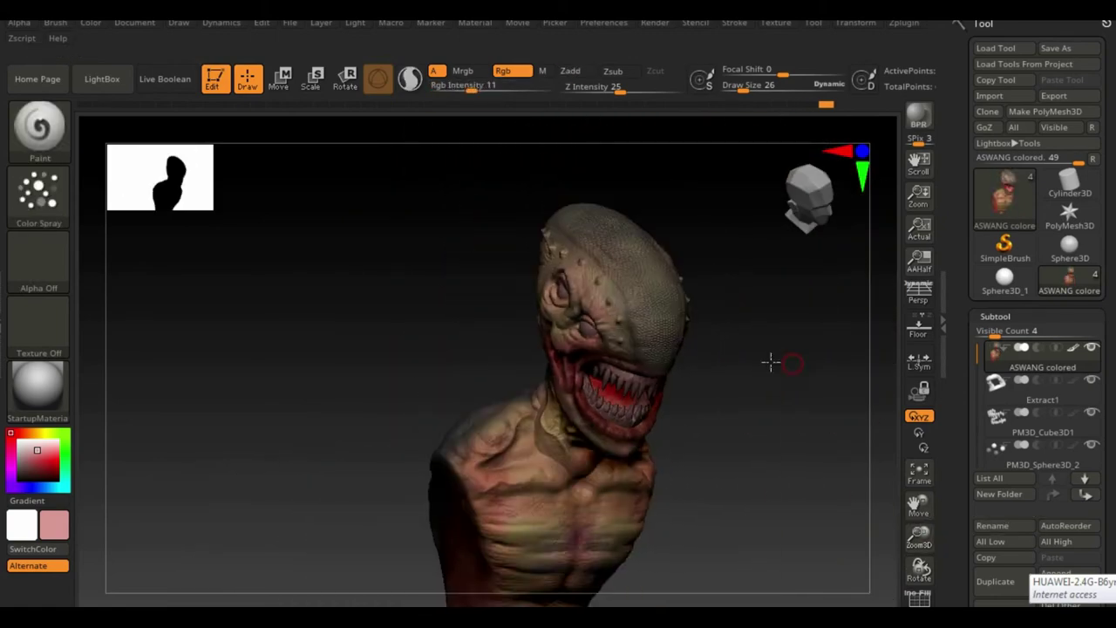
Step: Make PM3D_Sphere3D_2 the active subtool and switch to the FreeHand stroke
left_click(1043, 448)
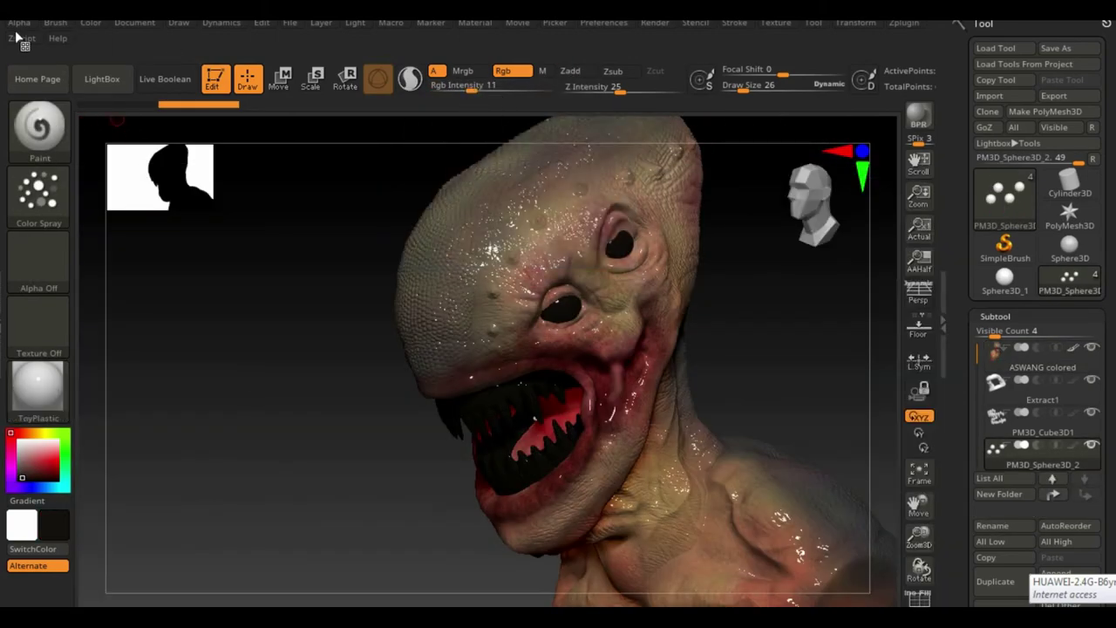
left_click(38, 192)
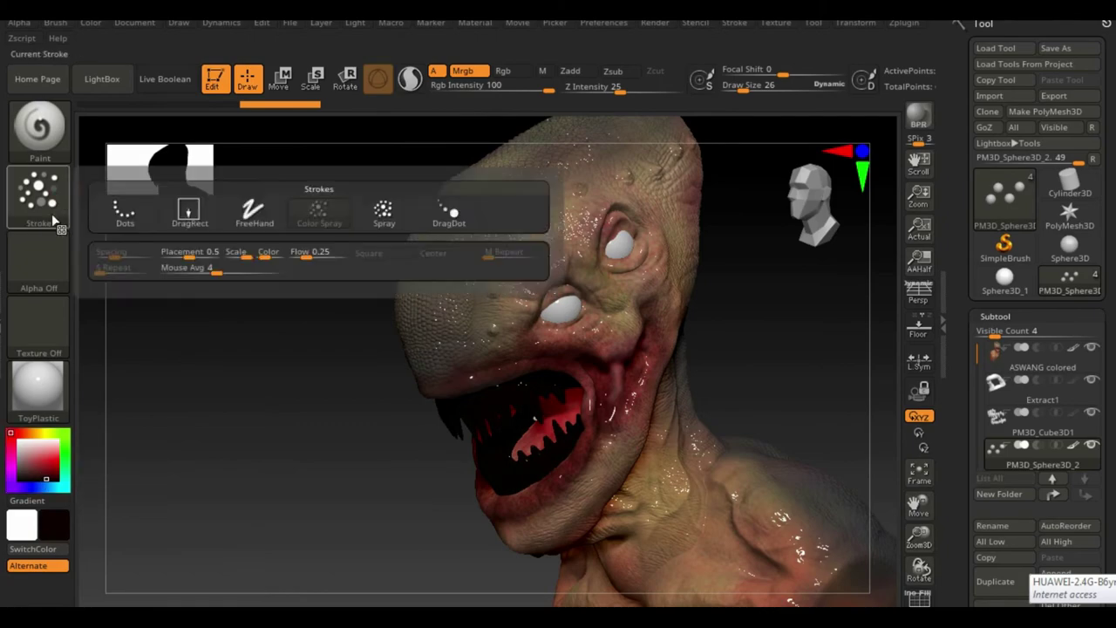
left_click(120, 207)
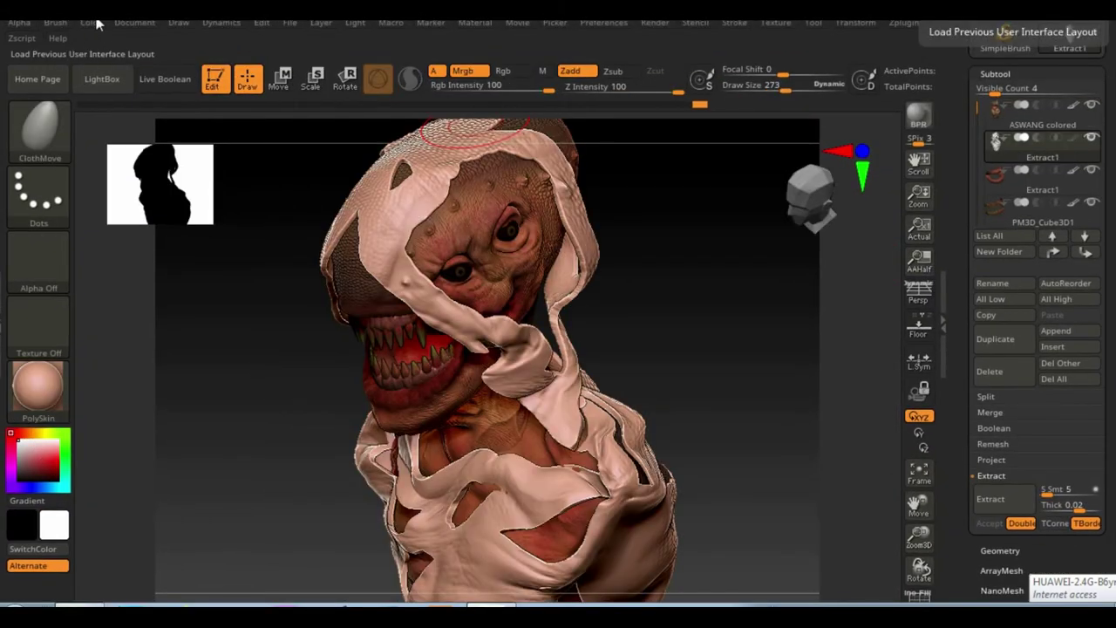
Step: Apply StartupMaterial to the model and switch to the Smooth brush
left_click(96, 23)
left_click(38, 383)
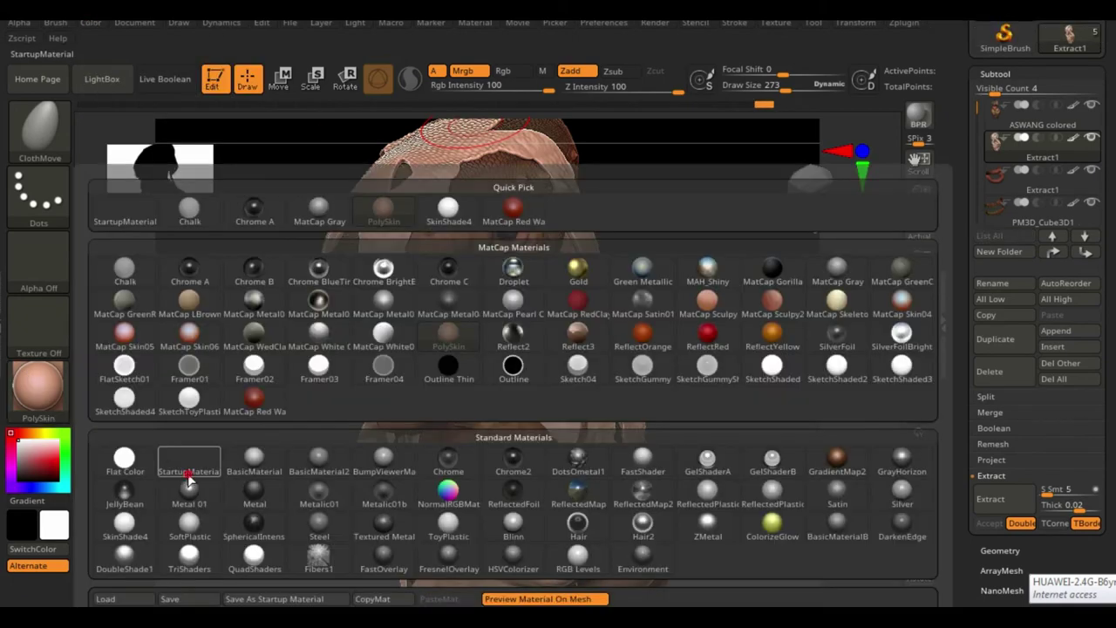
left_click(187, 475)
left_click_drag(178, 373, 211, 355)
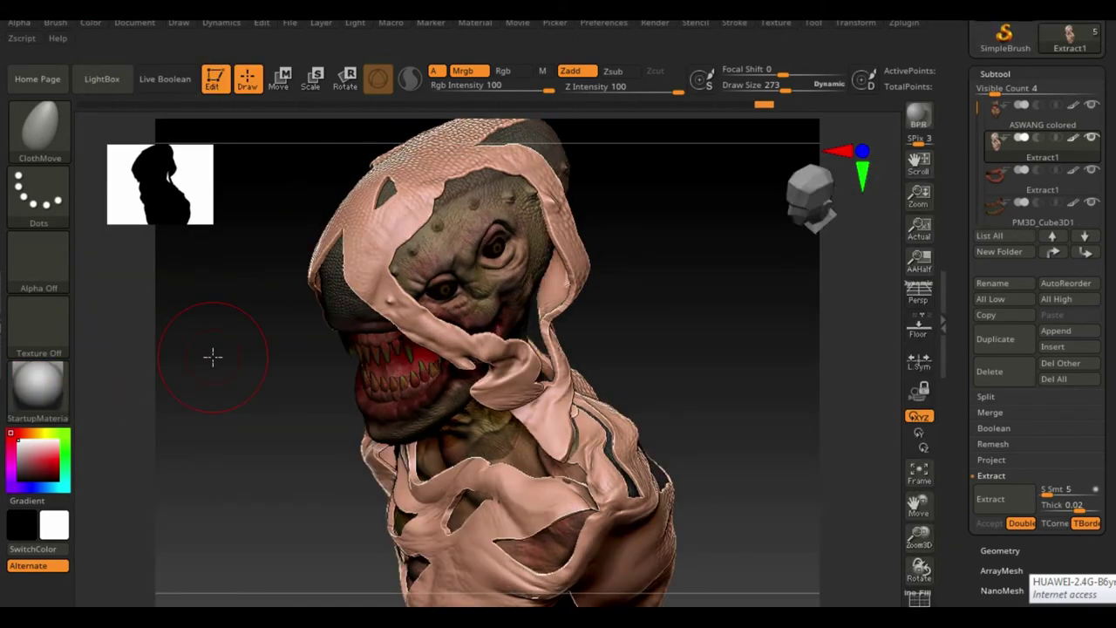
key("b")
left_click(398, 436)
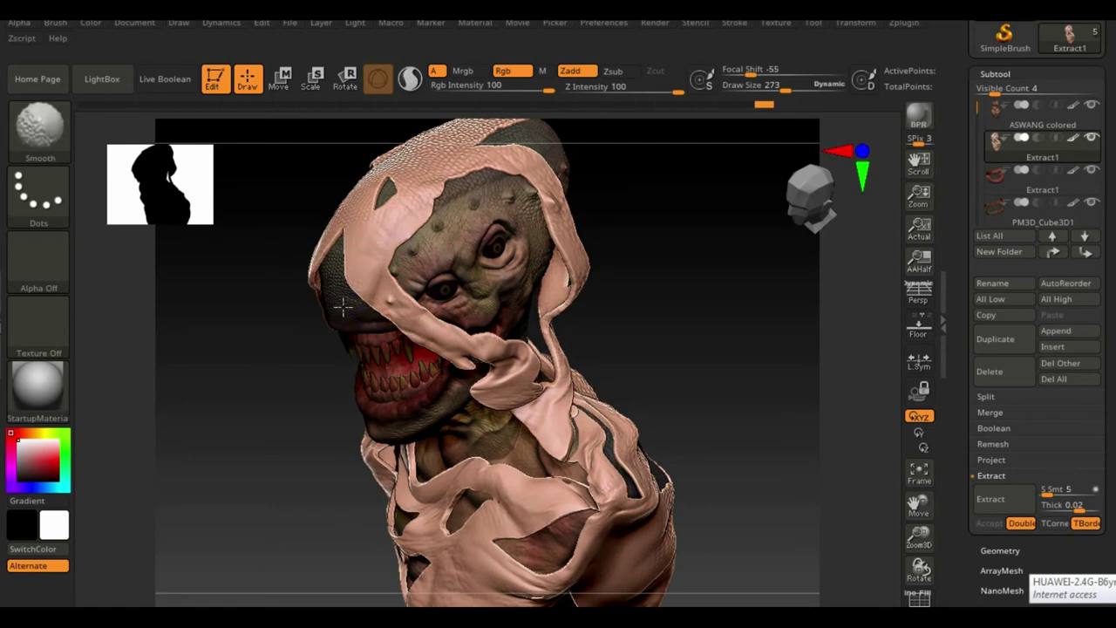
Step: Re-centre and enlarge the bust in view and select the Move brush
left_click_drag(244, 336, 587, 353)
left_click_drag(918, 504, 992, 536)
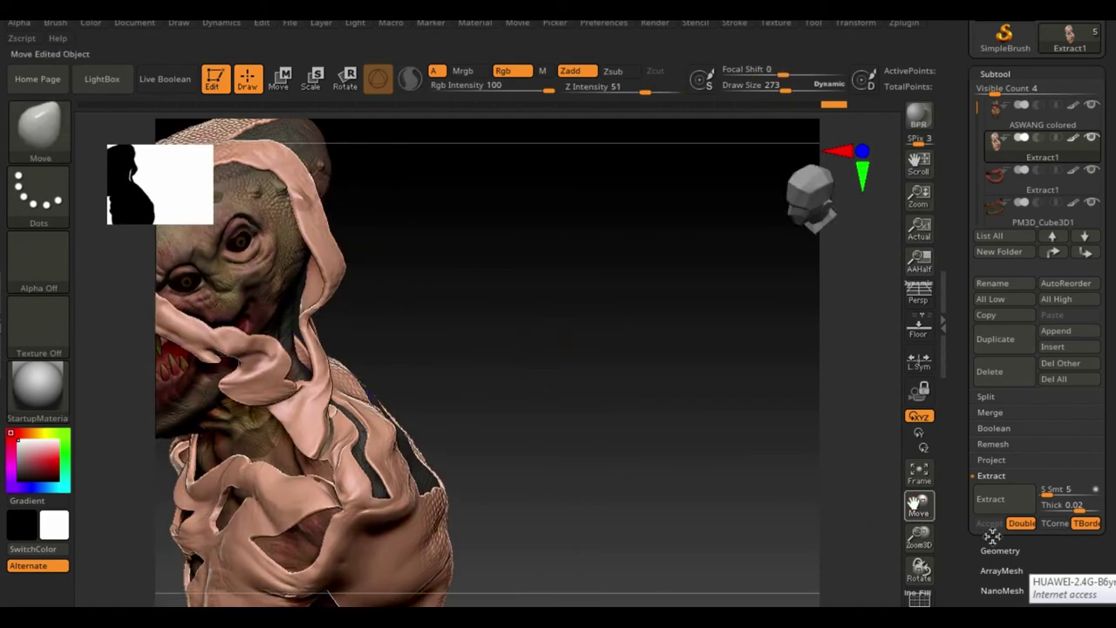
left_click_drag(686, 323, 370, 225)
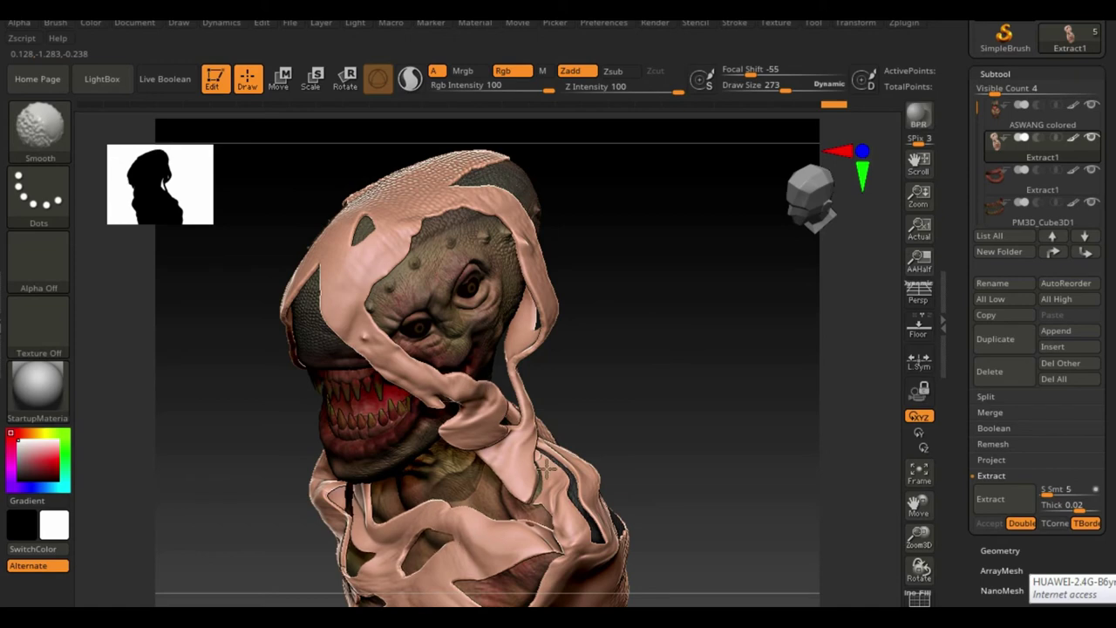
left_click(39, 127)
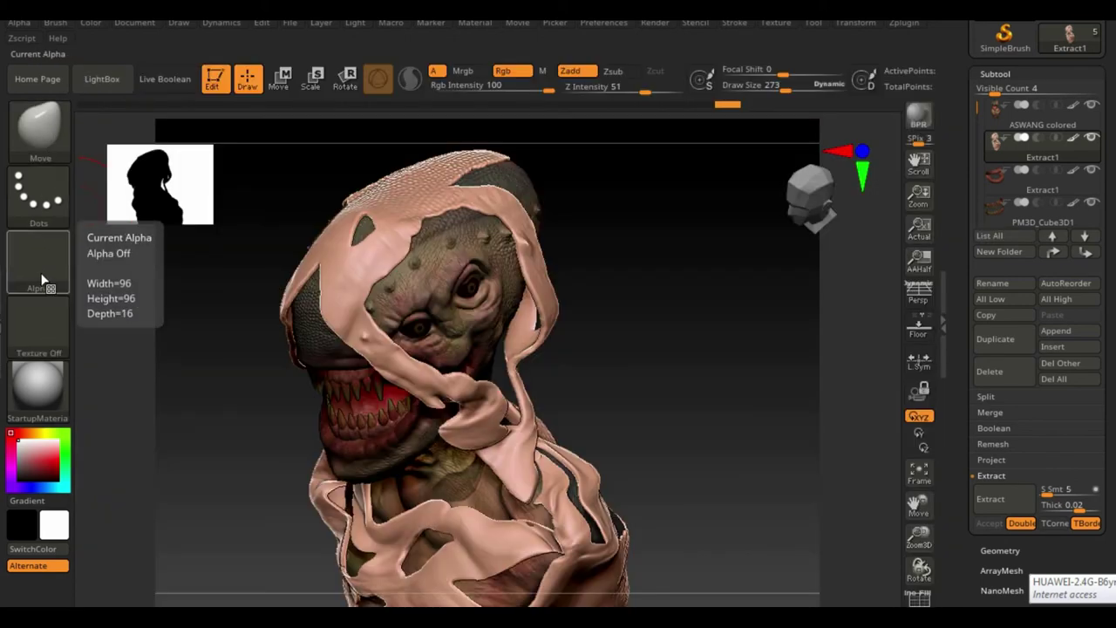
left_click(41, 279)
key("shift")
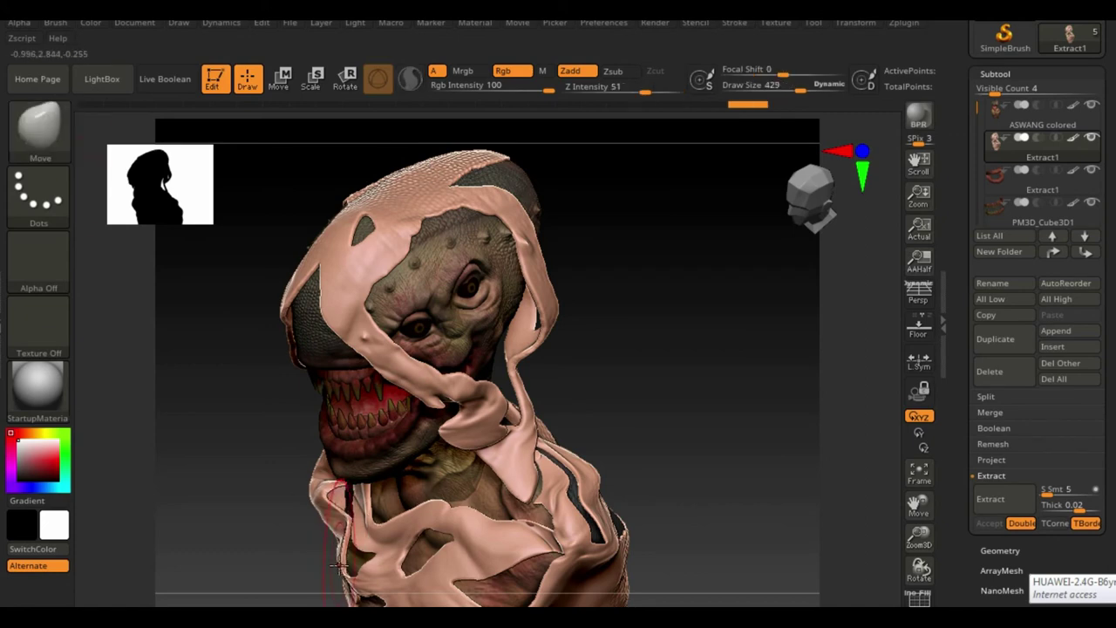
Step: Pull the hood cloth's top, sides and lower edges outward into new folds
left_click_drag(327, 536, 269, 538)
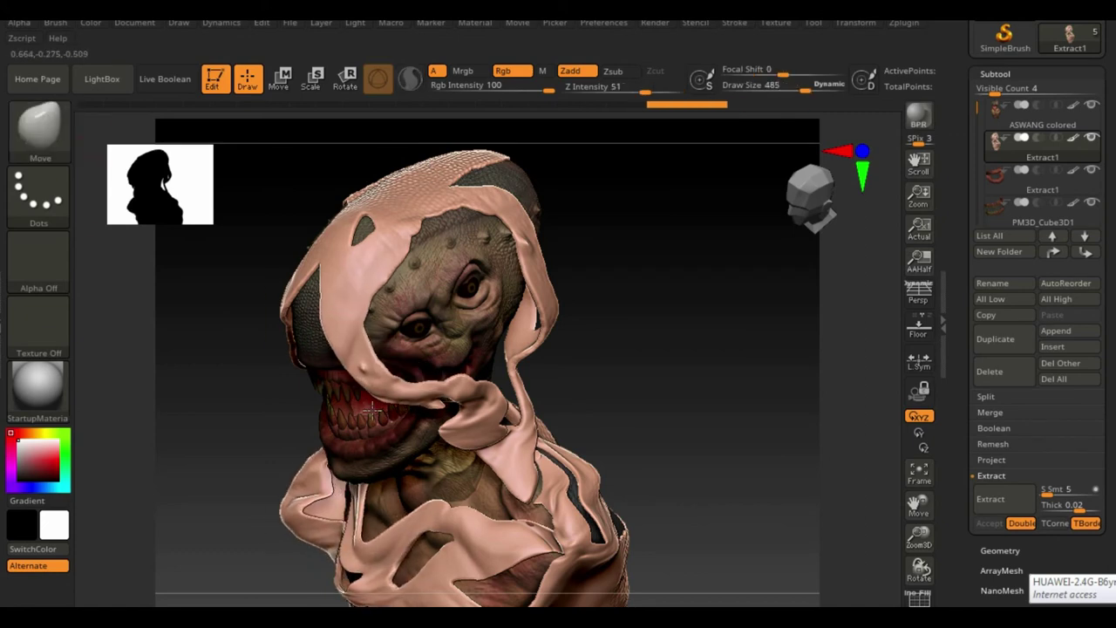
mouse_move(674, 391)
left_mouse_down()
mouse_move(323, 174)
mouse_move(429, 220)
left_mouse_up()
left_click_drag(504, 288, 523, 369)
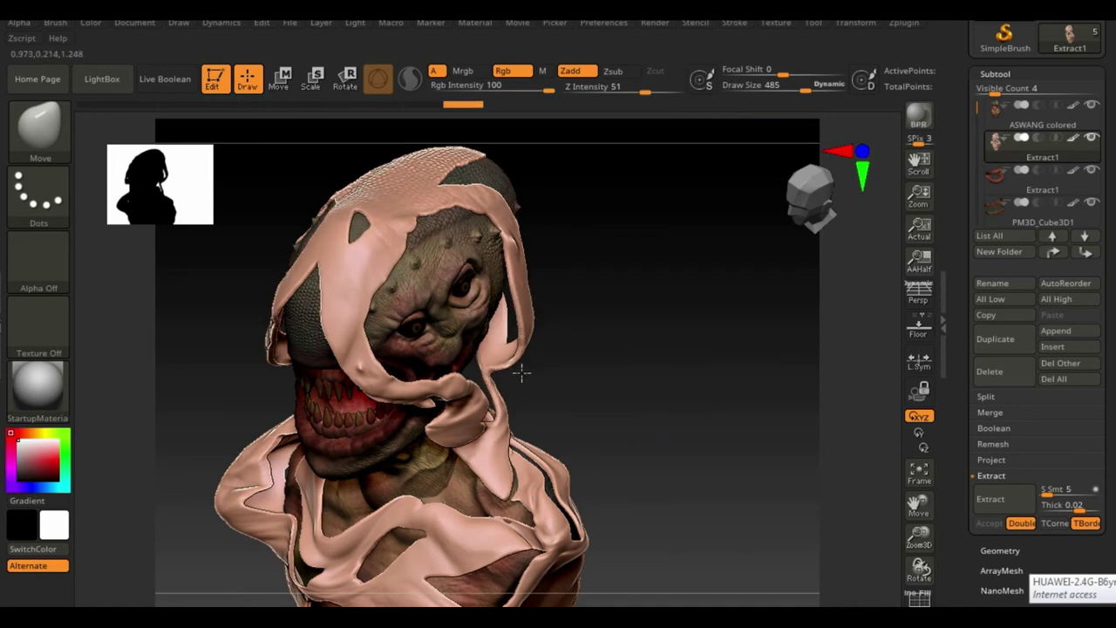
left_click_drag(288, 349, 236, 418)
mouse_move(655, 360)
left_mouse_down()
mouse_move(689, 361)
mouse_move(659, 381)
left_mouse_up()
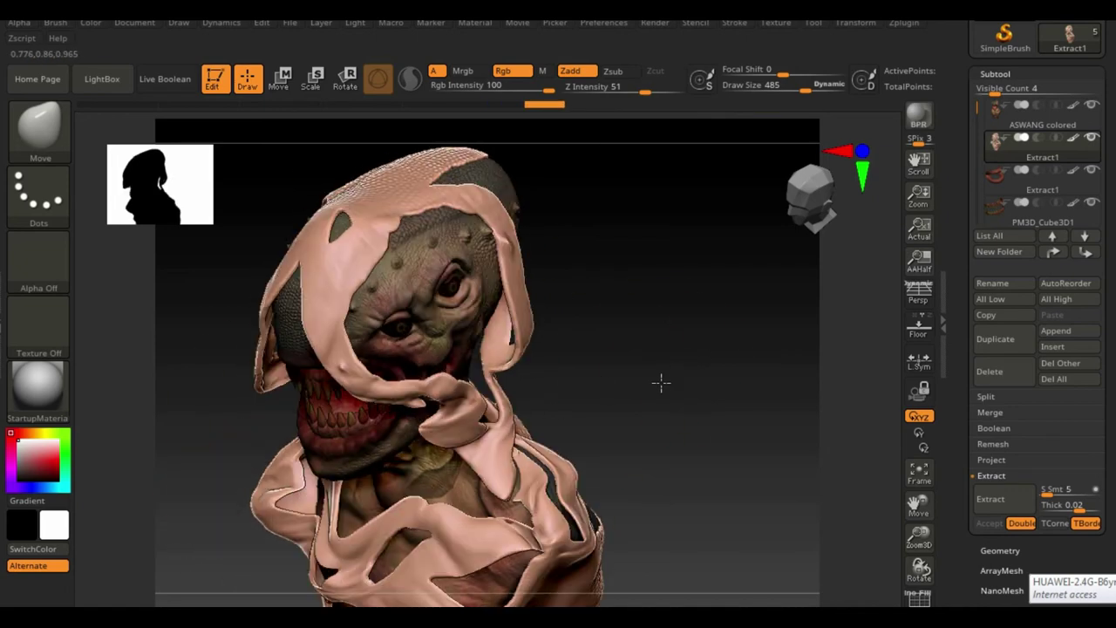
left_click_drag(515, 392, 553, 401)
left_click_drag(598, 448, 473, 470)
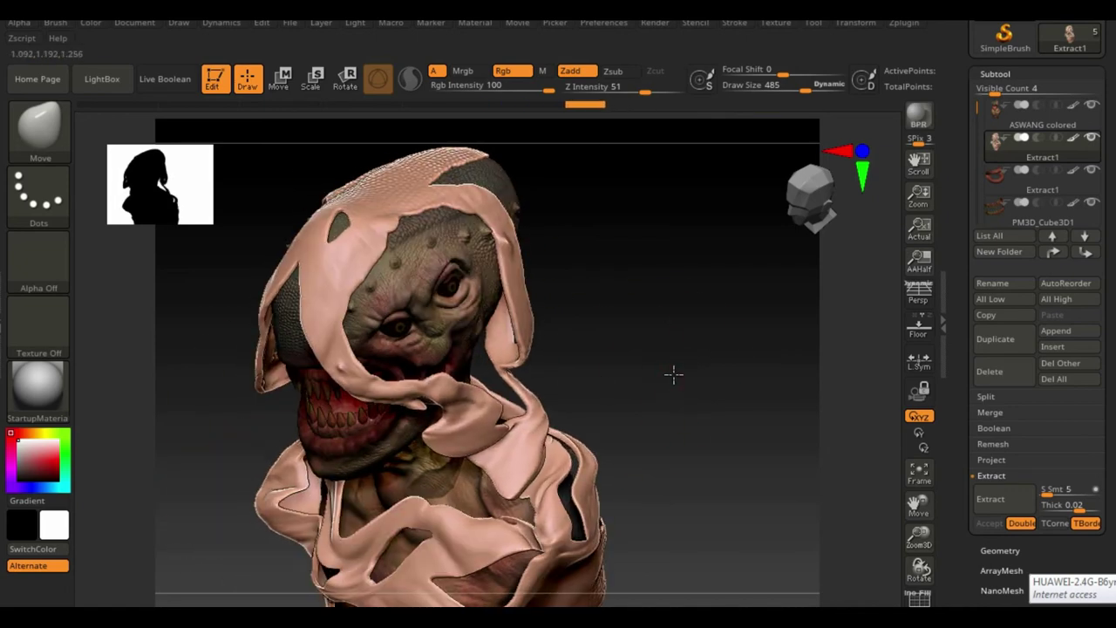
mouse_move(672, 374)
left_mouse_down()
mouse_move(600, 343)
mouse_move(687, 369)
mouse_move(628, 374)
left_mouse_up()
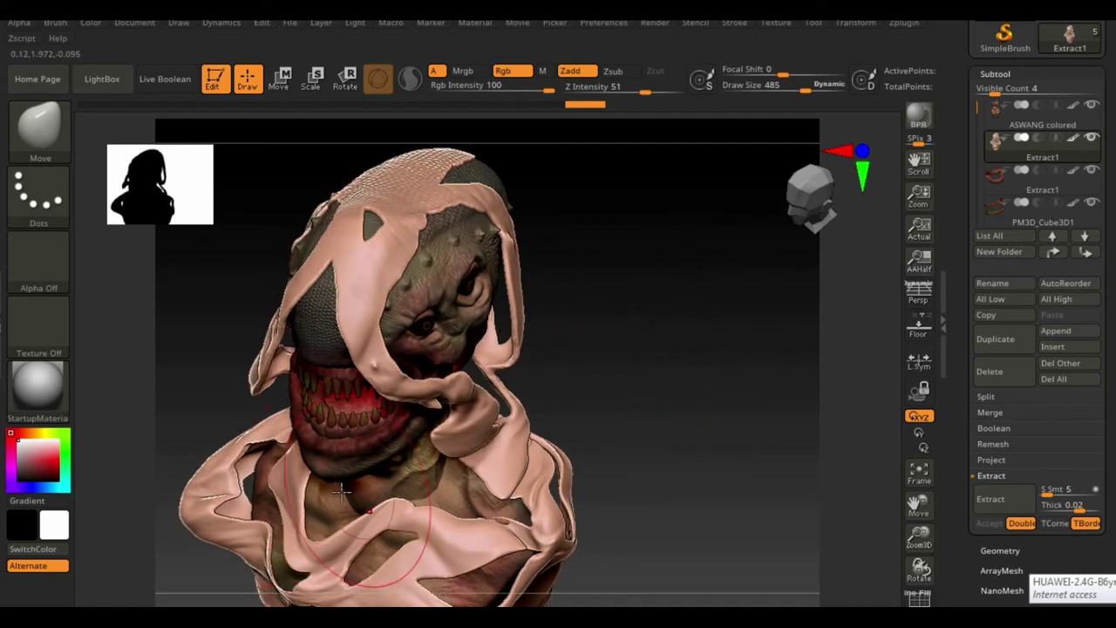
left_click(39, 127)
Step: Set up a paint brush with Alpha 07, Draw Size 57 and a dark red colour
left_click(709, 428)
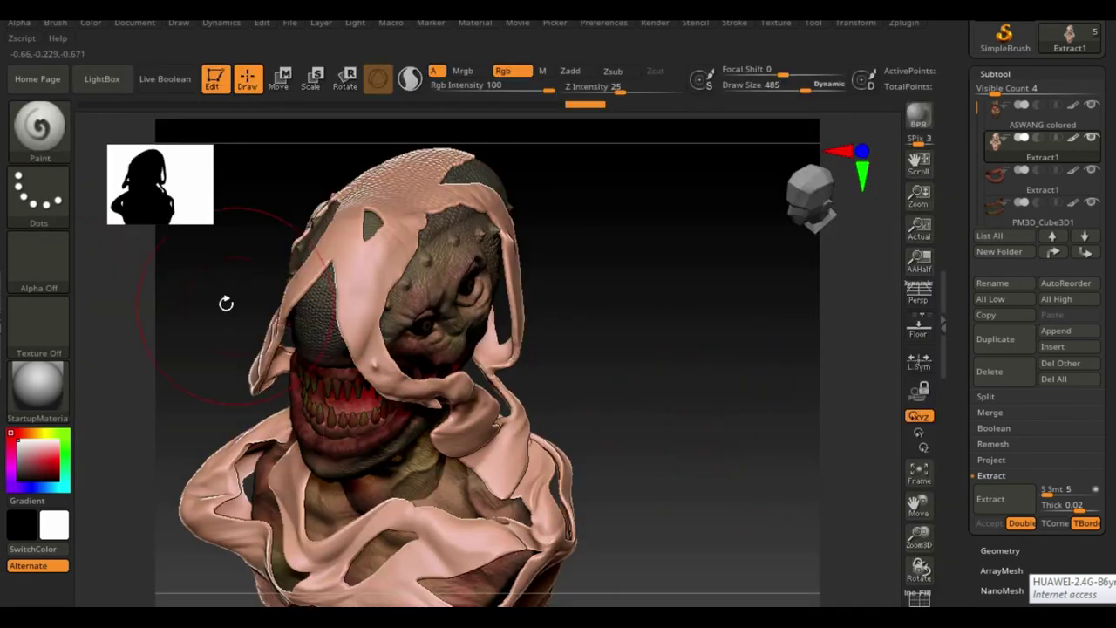
left_click(51, 262)
left_click(579, 340)
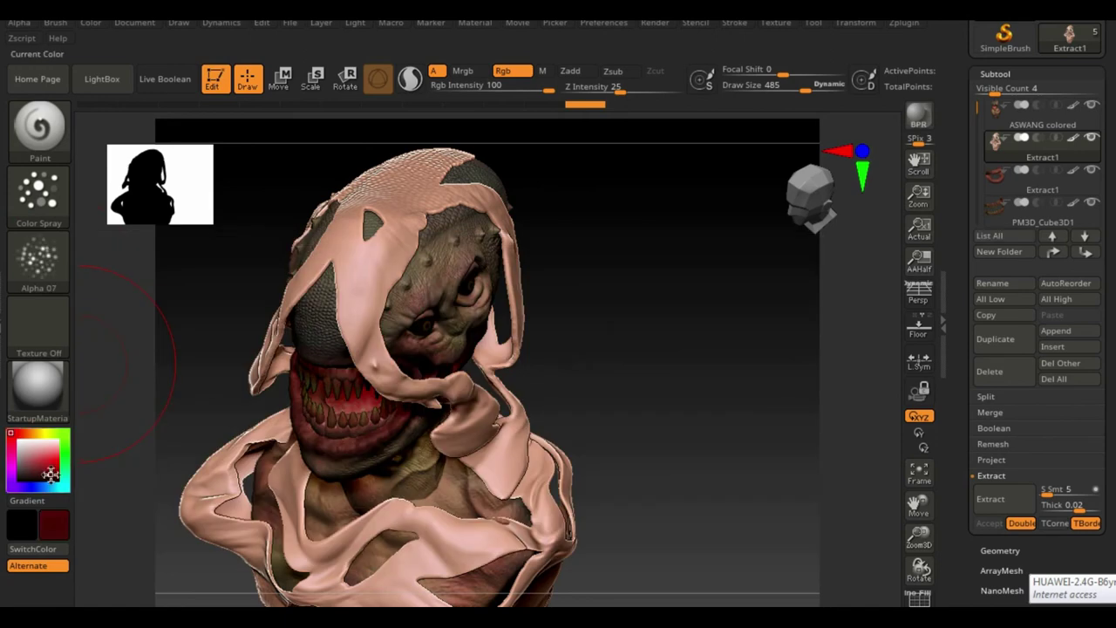
mouse_move(328, 266)
left_mouse_down()
mouse_move(348, 288)
mouse_move(343, 321)
mouse_move(434, 406)
mouse_move(445, 436)
left_mouse_up()
left_click(53, 465)
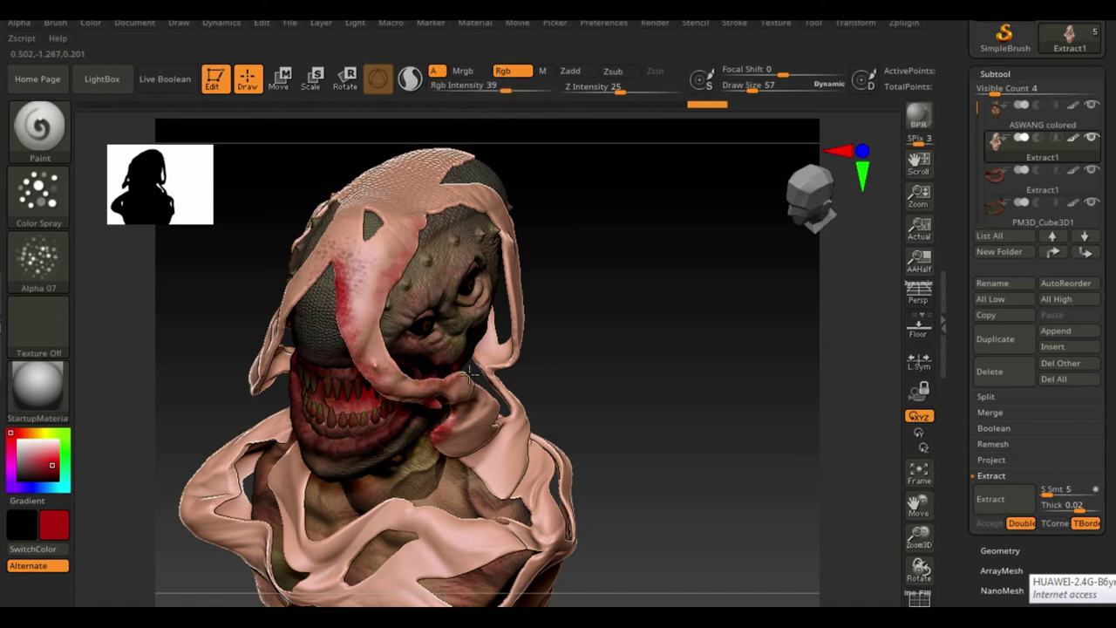
Step: Paint blotchy dark red stains along the hood edges, neck folds, chest folds and shoulders
mouse_move(598, 317)
left_mouse_down()
mouse_move(567, 445)
mouse_move(575, 410)
mouse_move(541, 257)
left_mouse_up()
left_click_drag(458, 209, 551, 289)
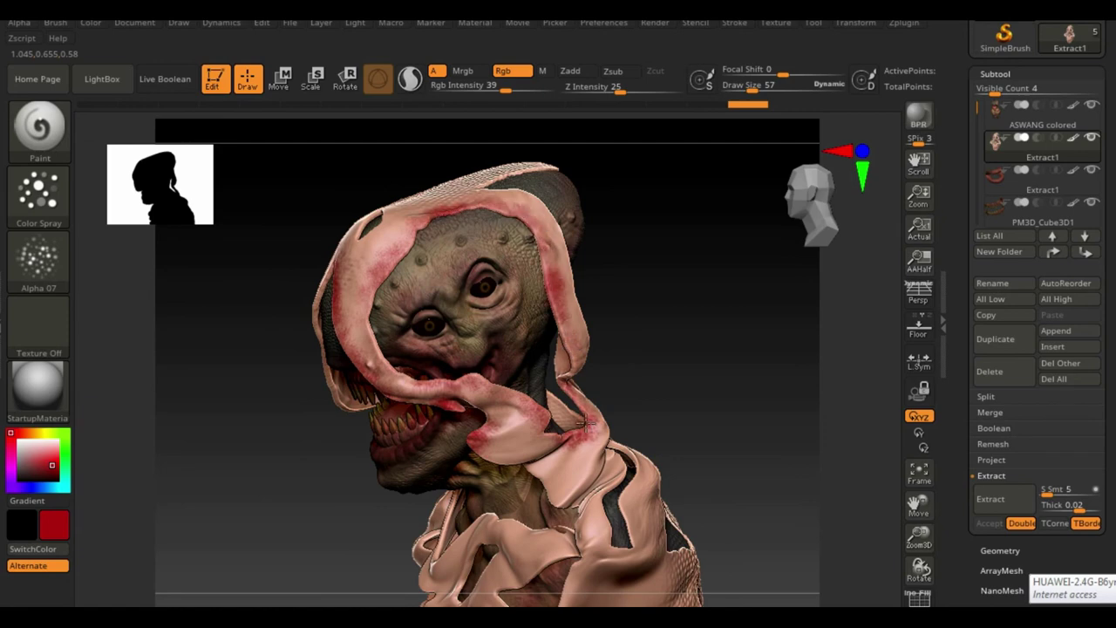
mouse_move(583, 423)
left_mouse_down()
mouse_move(553, 405)
mouse_move(533, 429)
mouse_move(601, 467)
mouse_move(600, 441)
left_mouse_up()
left_click_drag(722, 378, 420, 505)
left_click_drag(425, 573, 555, 524)
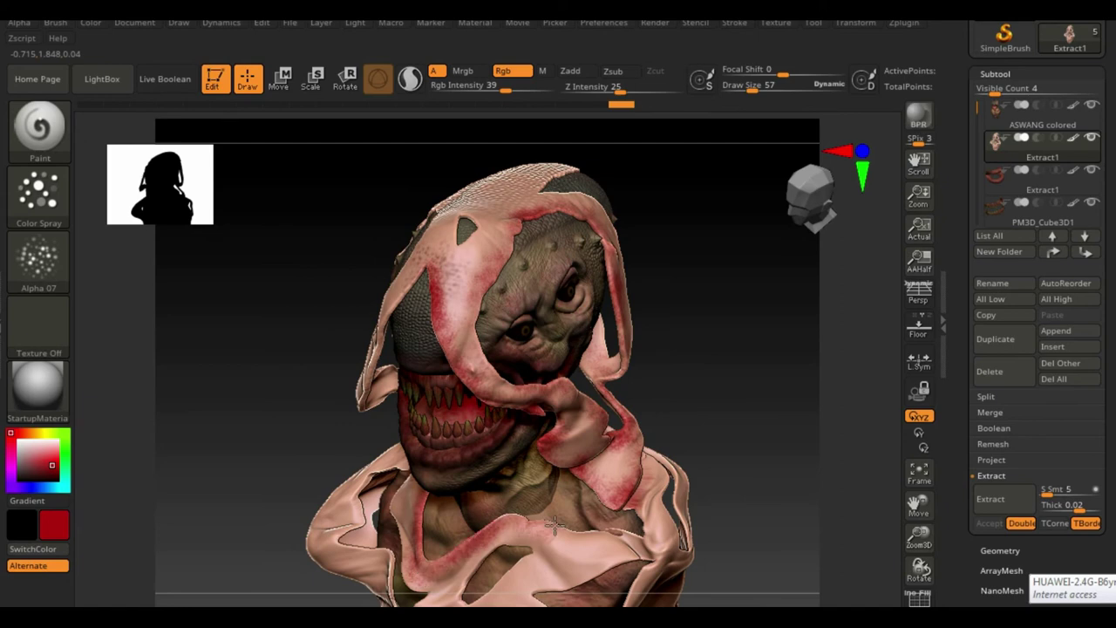
left_click_drag(629, 547, 546, 591)
mouse_move(502, 547)
left_mouse_down()
mouse_move(541, 533)
mouse_move(383, 466)
mouse_move(348, 549)
mouse_move(403, 472)
left_mouse_up()
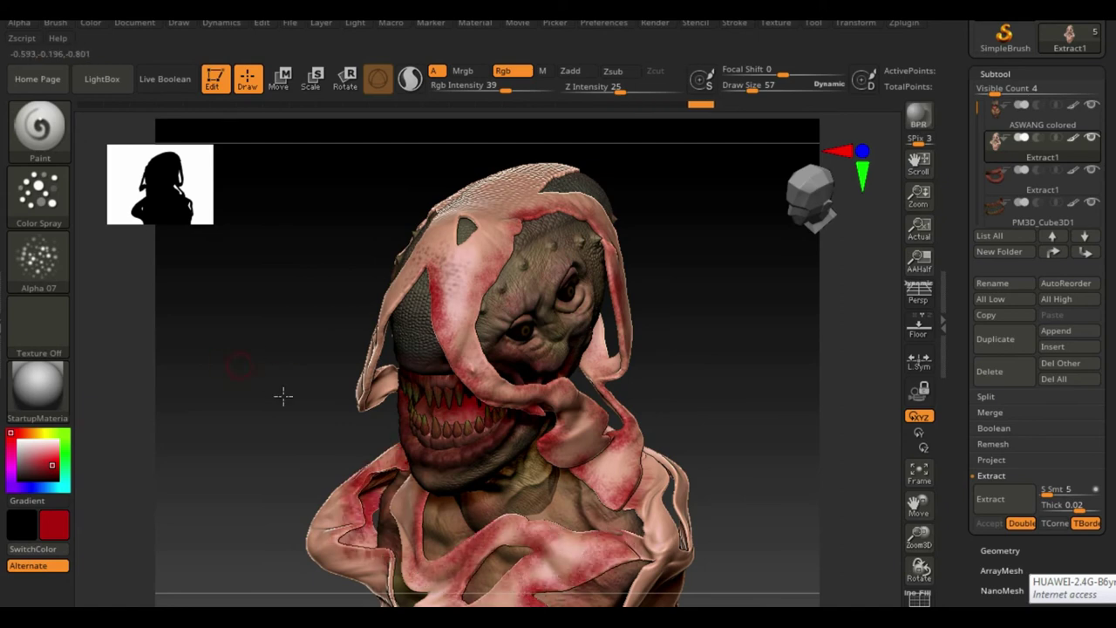
mouse_move(282, 395)
left_mouse_down()
mouse_move(662, 281)
mouse_move(610, 284)
mouse_move(549, 366)
mouse_move(678, 345)
left_mouse_up()
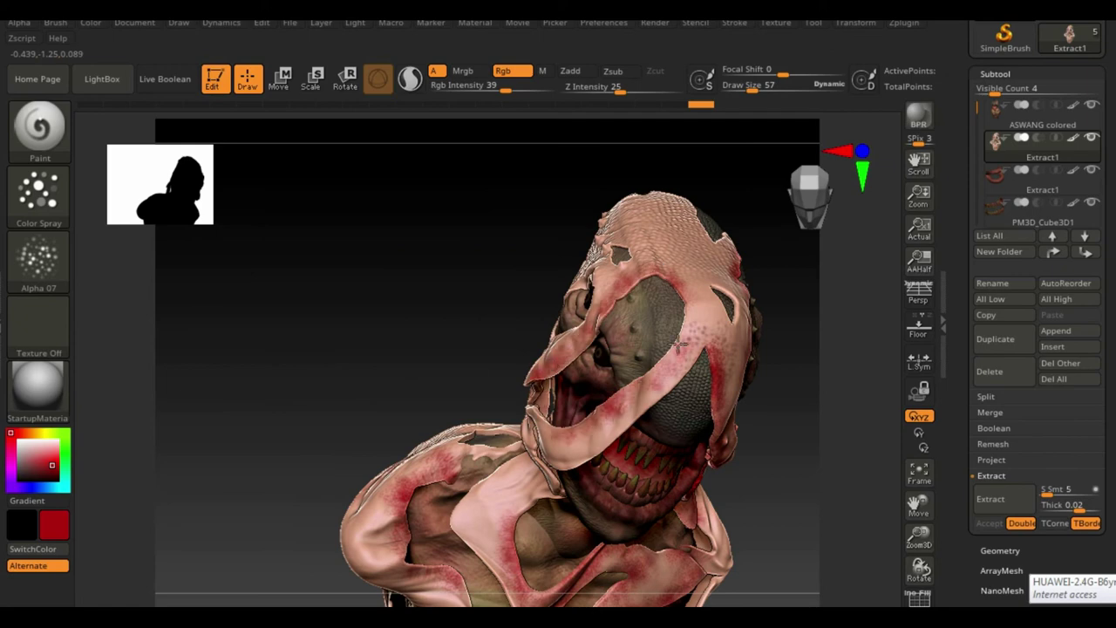
Step: Rotate to the side, darken a red patch on the shoulder cloth, and check for unpainted gaps
mouse_move(486, 376)
left_mouse_down()
mouse_move(514, 366)
mouse_move(488, 288)
mouse_move(501, 223)
mouse_move(592, 270)
mouse_move(488, 384)
mouse_move(466, 479)
mouse_move(541, 436)
mouse_move(412, 446)
mouse_move(318, 523)
mouse_move(410, 523)
mouse_move(305, 558)
mouse_move(358, 557)
left_mouse_up()
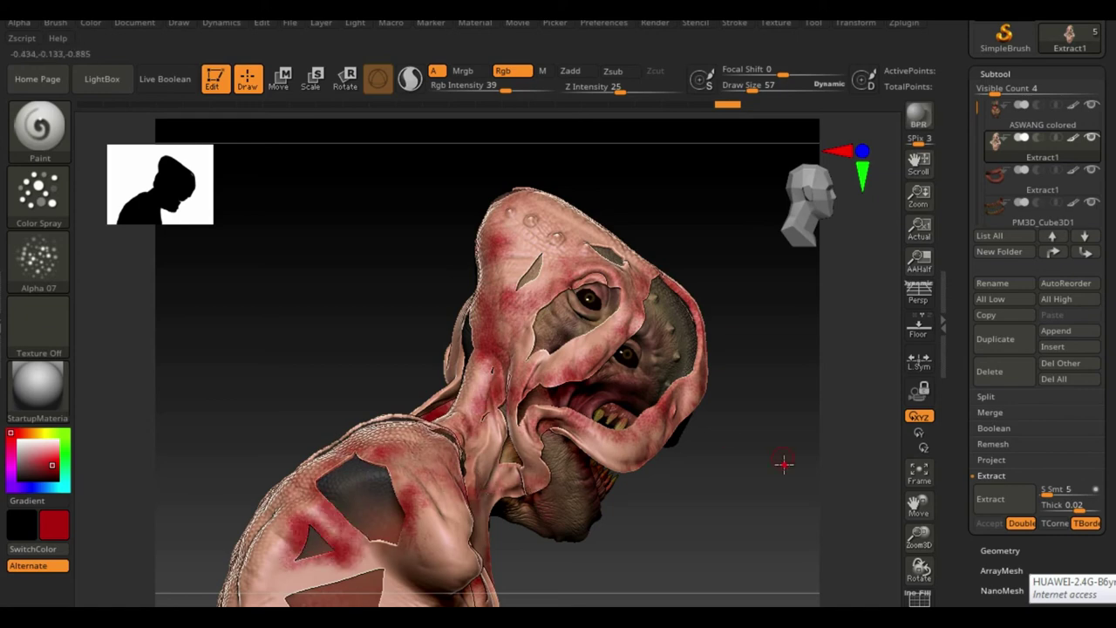
mouse_move(783, 463)
left_mouse_down()
mouse_move(642, 423)
mouse_move(680, 419)
left_mouse_up()
mouse_move(919, 503)
left_mouse_down()
mouse_move(881, 454)
mouse_move(950, 523)
left_mouse_up()
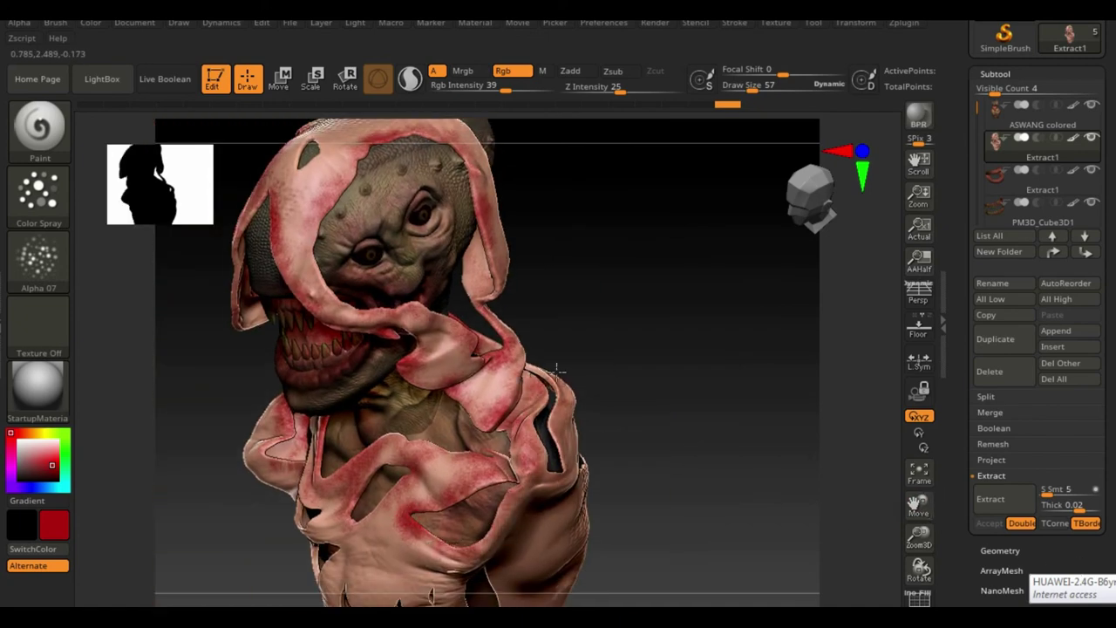
left_click_drag(310, 510, 342, 546)
mouse_move(656, 129)
left_mouse_down()
mouse_move(204, 339)
mouse_move(242, 349)
left_mouse_up()
Step: Select the Standard brush and browse to skin.jpg as an imported alpha, then cancel the import
key("b")
left_click(708, 99)
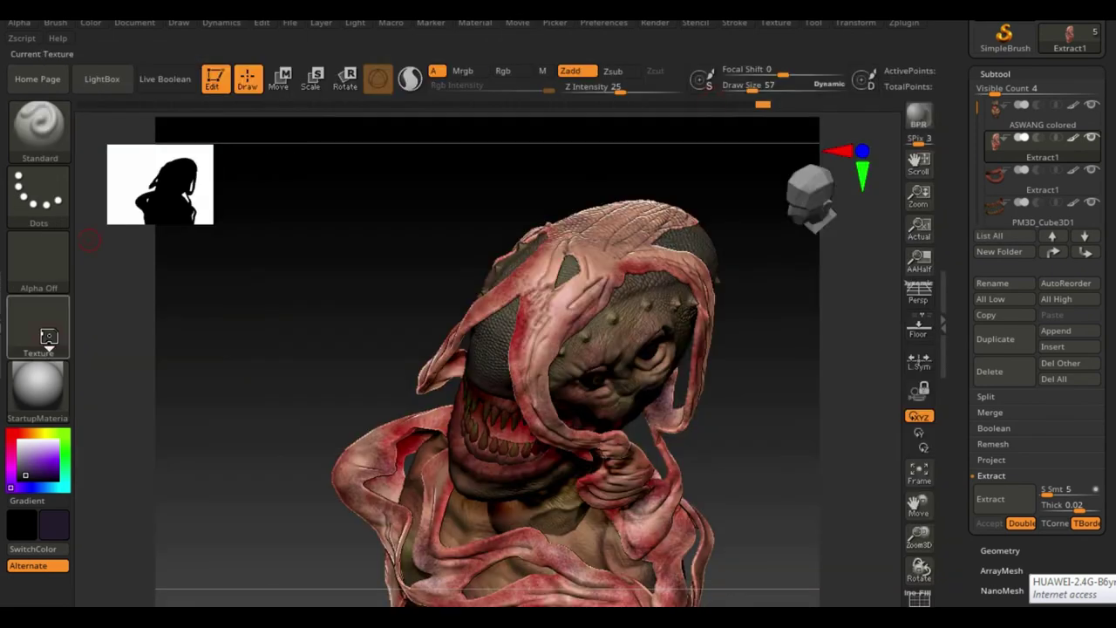
left_click(31, 248)
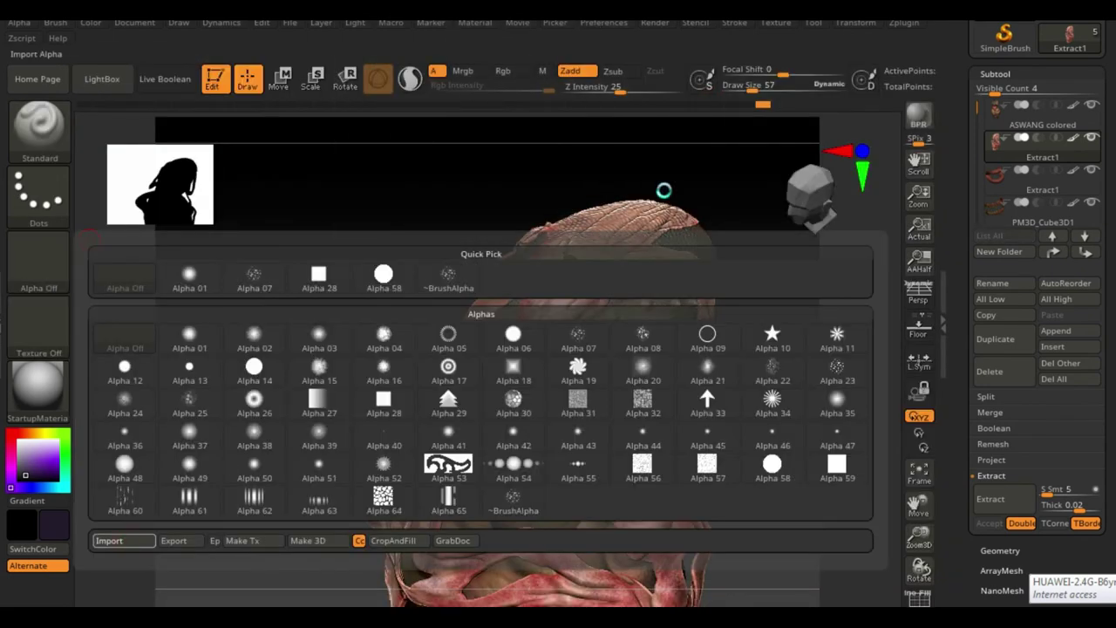
left_click(109, 540)
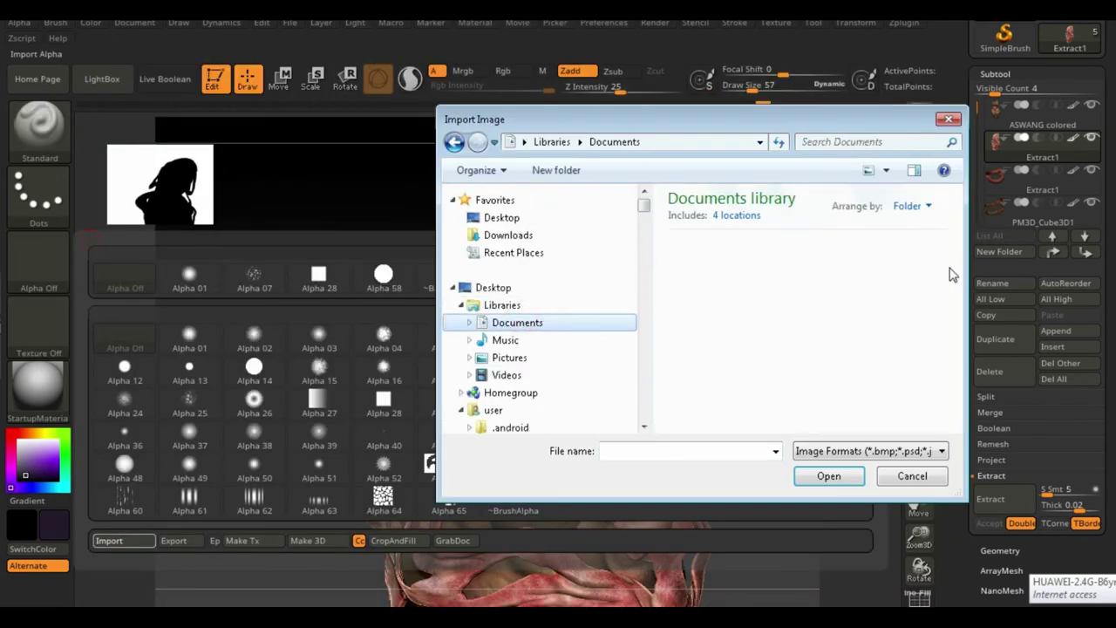
scroll(916, 305, "down", 2)
double_click(806, 379)
double_click(715, 366)
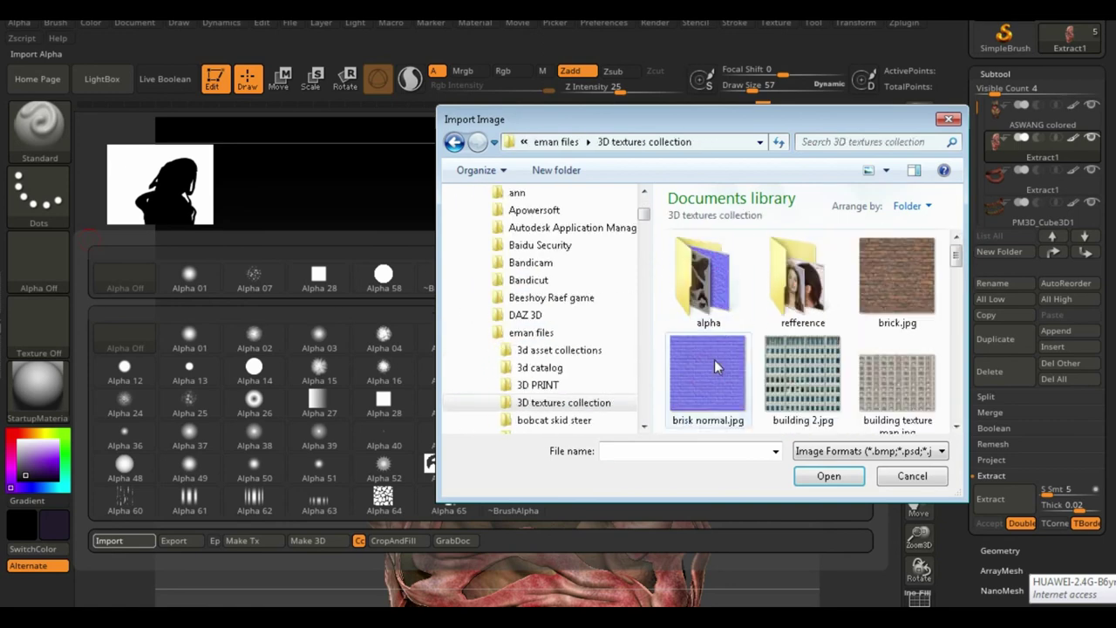
double_click(708, 278)
scroll(802, 349, "down", 5)
scroll(871, 366, "down", 2)
left_click(893, 427)
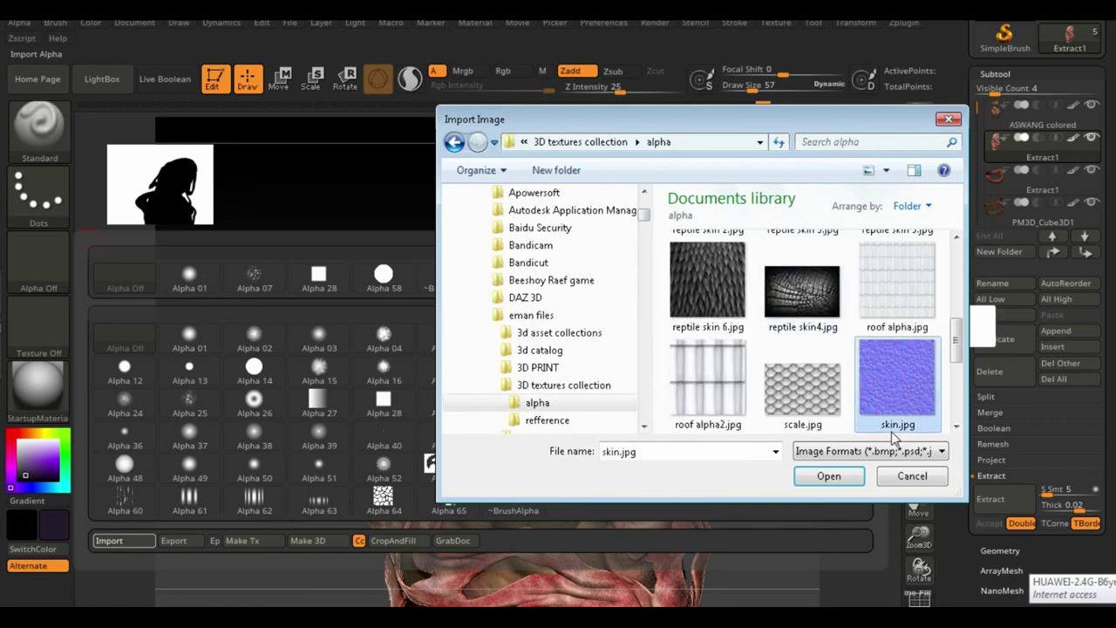
left_click(911, 476)
Step: Load the Leathery Skin88 alpha from LightBox's Alpha library onto the brush
left_click(102, 78)
left_click(328, 126)
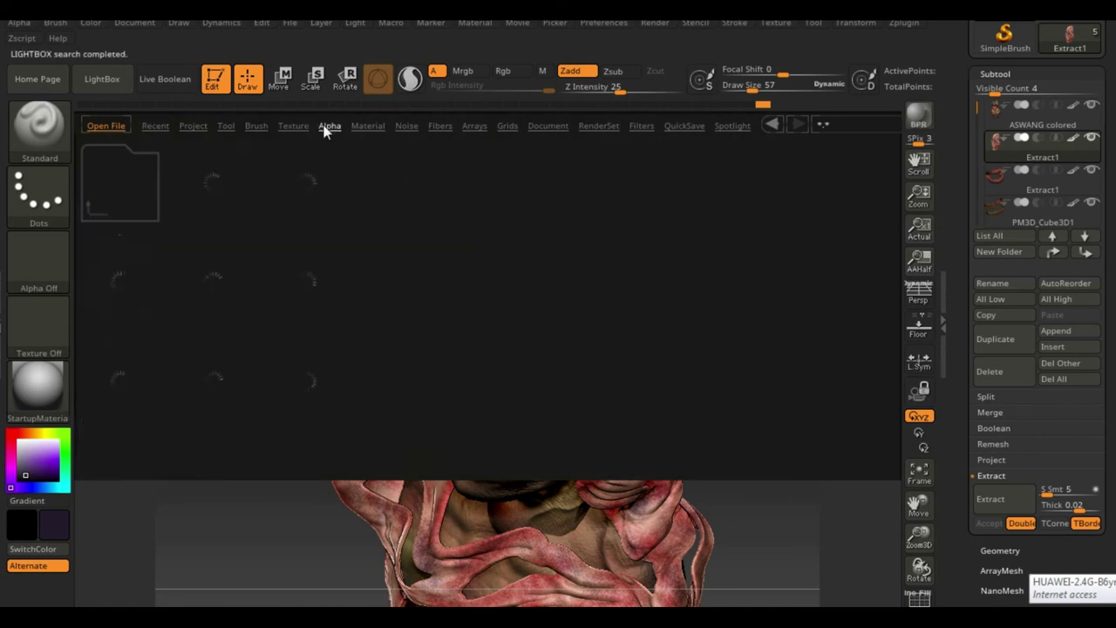
double_click(392, 182)
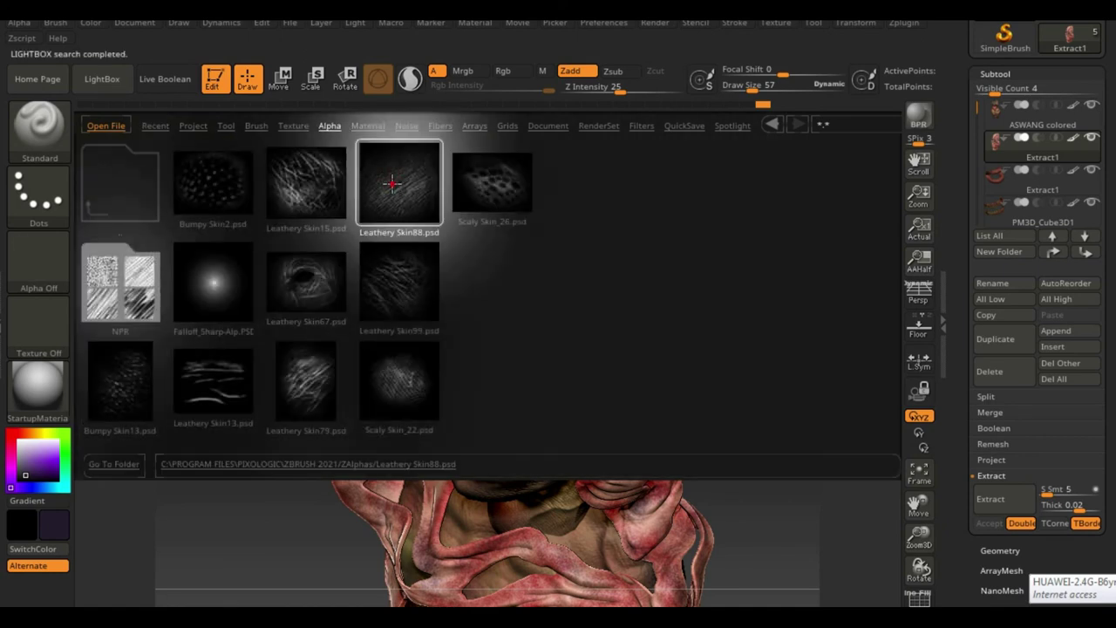
left_click(102, 79)
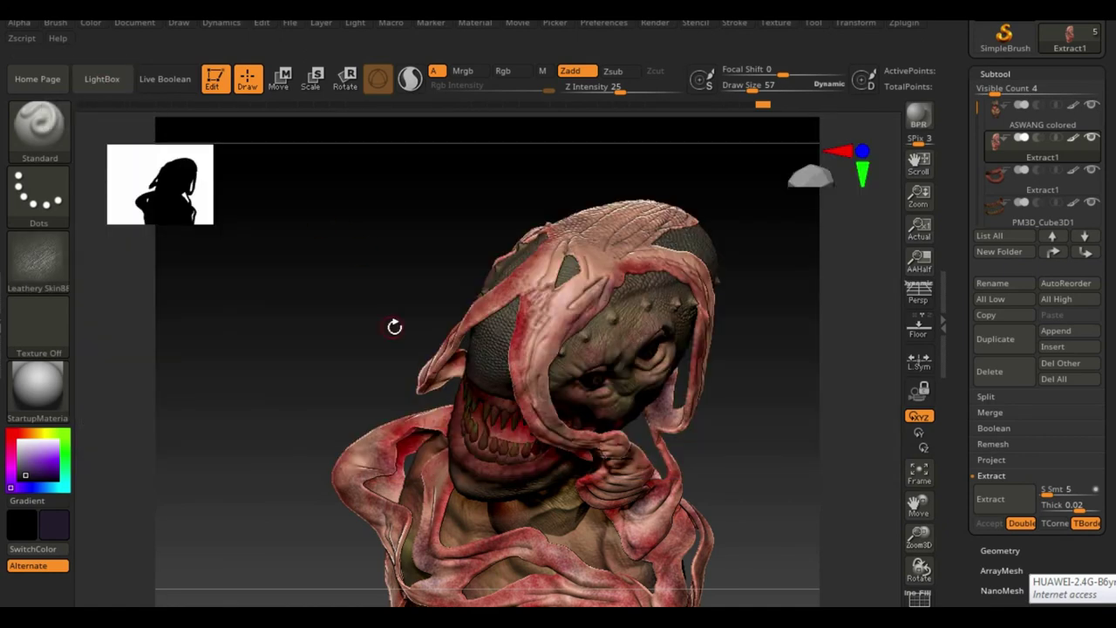
left_click(38, 192)
Step: Switch the brush stroke to DragRect and set Z Intensity to 10
left_click(186, 212)
left_click_drag(774, 297, 409, 291)
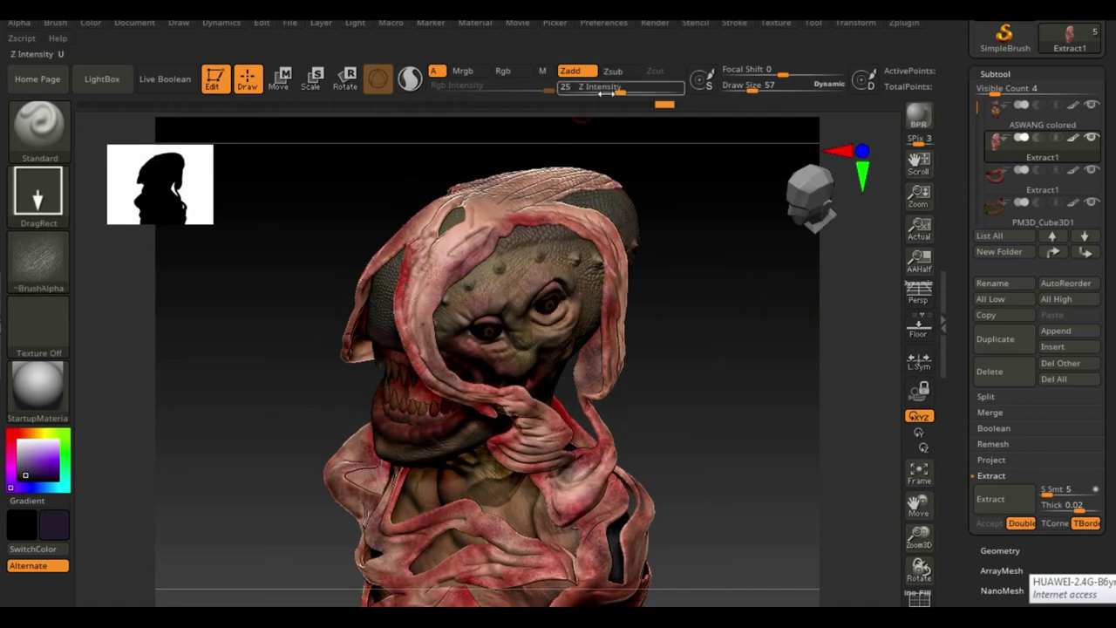
type("10")
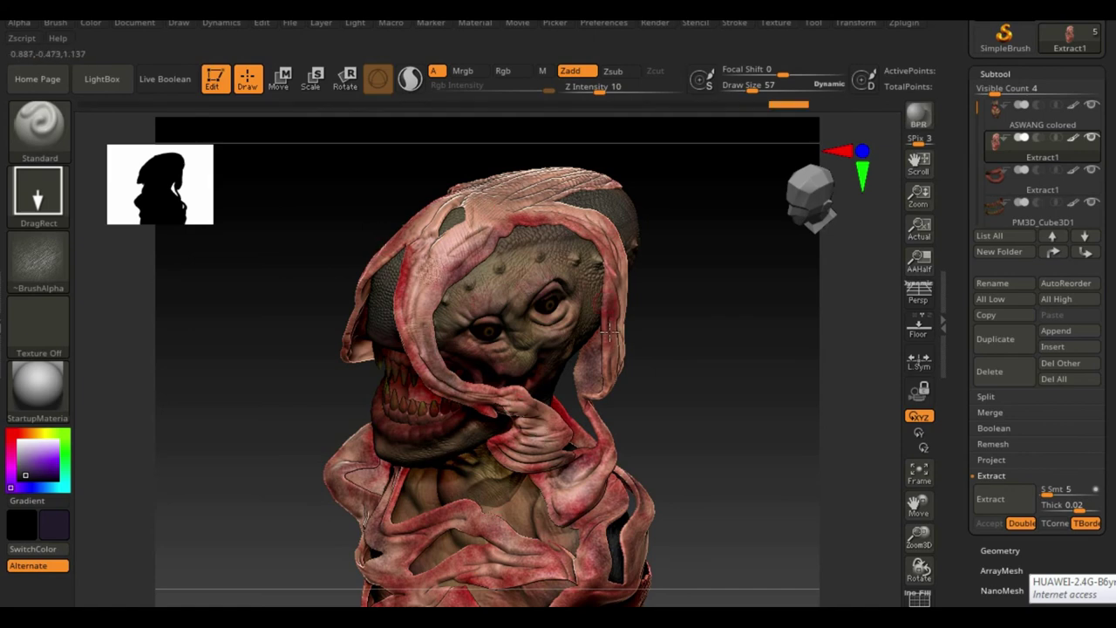
Step: Render the painted hooded bust with BPR and rotate it to inspect from several angles
left_click(921, 118)
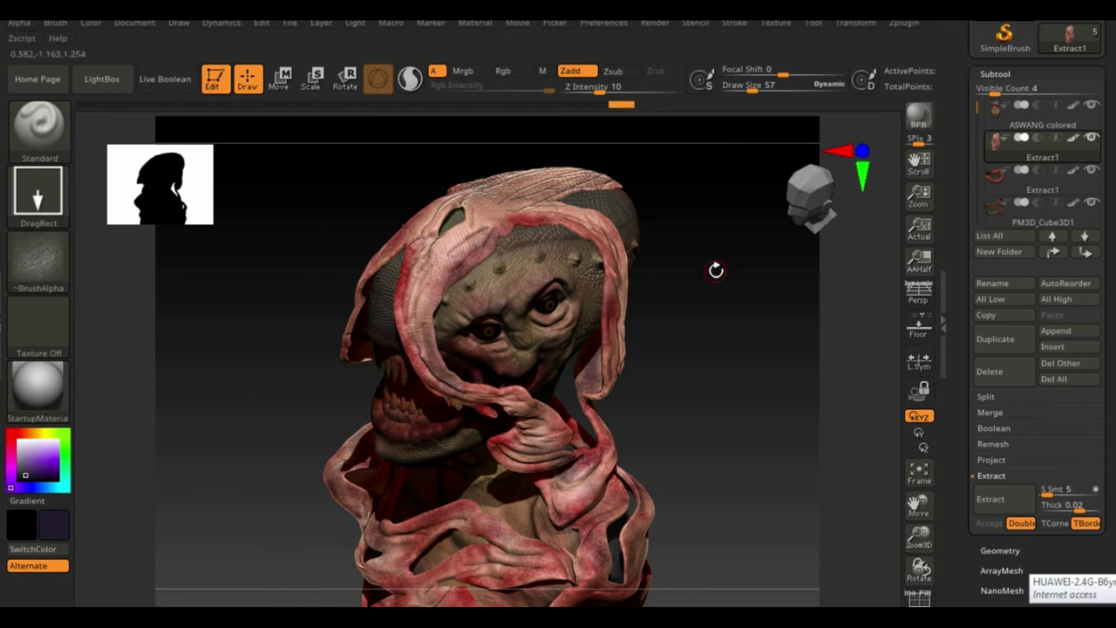
left_click_drag(293, 322, 295, 322)
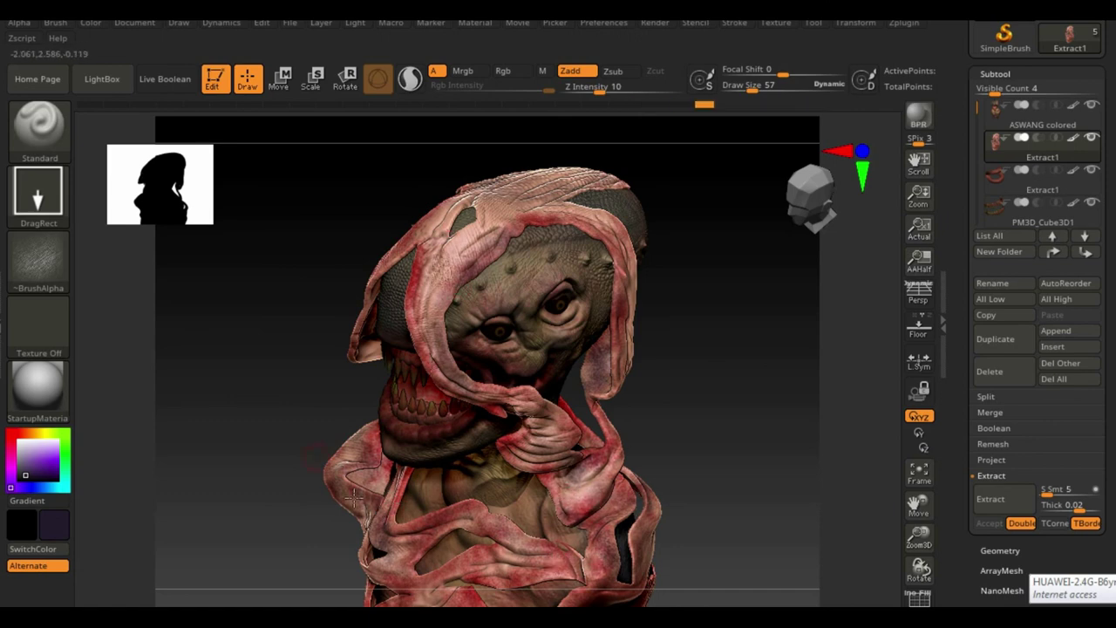
left_click_drag(353, 497, 368, 440)
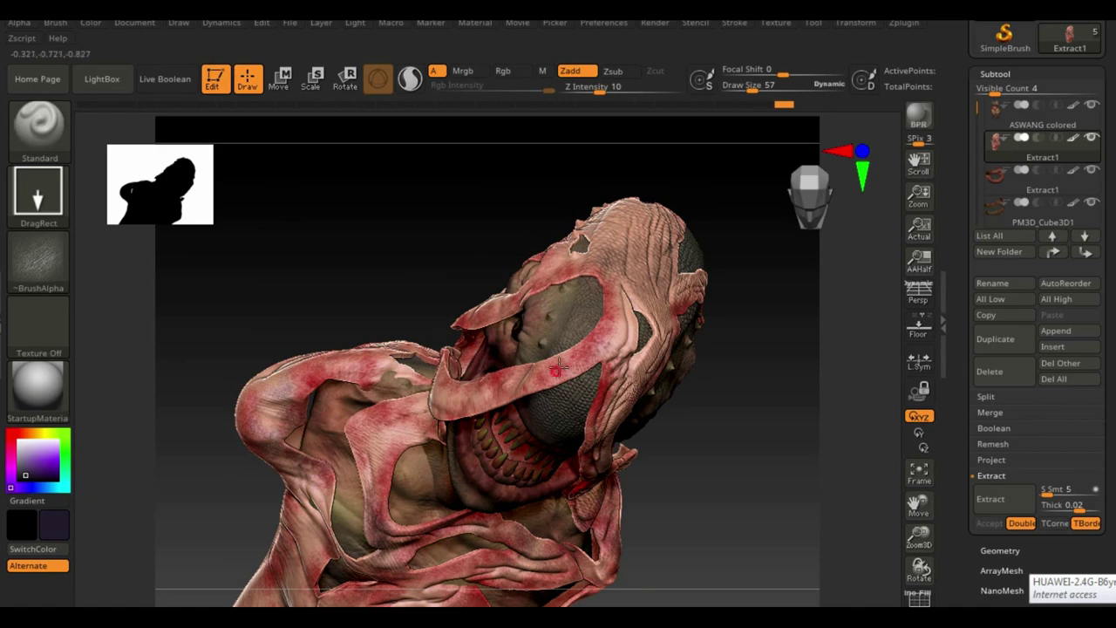
mouse_move(335, 351)
left_mouse_down()
mouse_move(703, 411)
mouse_move(782, 461)
mouse_move(643, 493)
mouse_move(638, 474)
mouse_move(680, 488)
left_mouse_up()
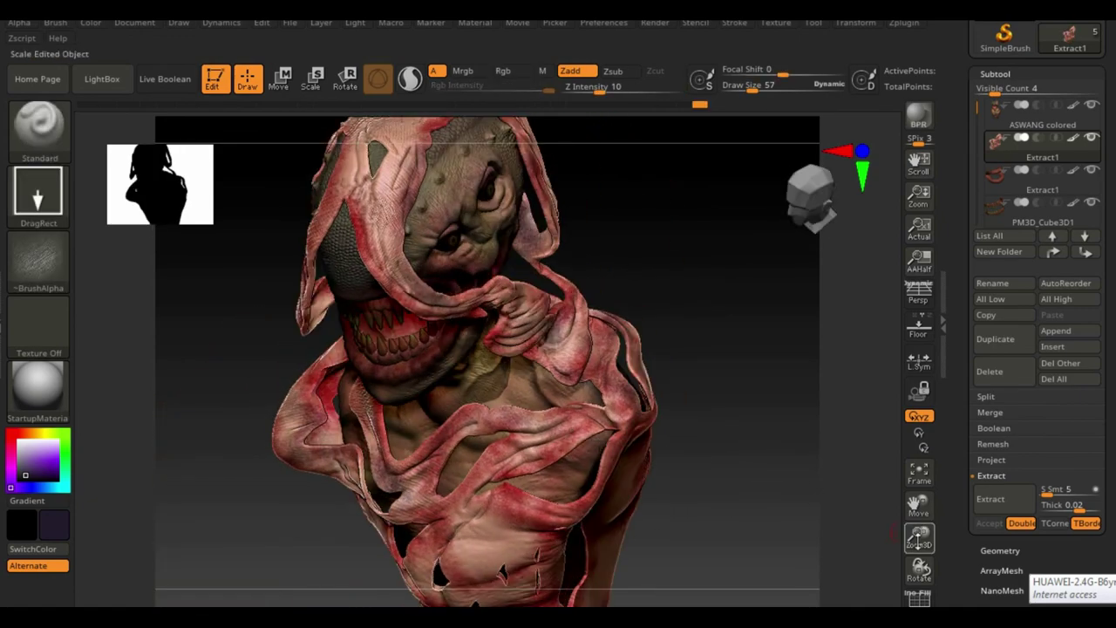
left_click_drag(918, 504, 950, 532)
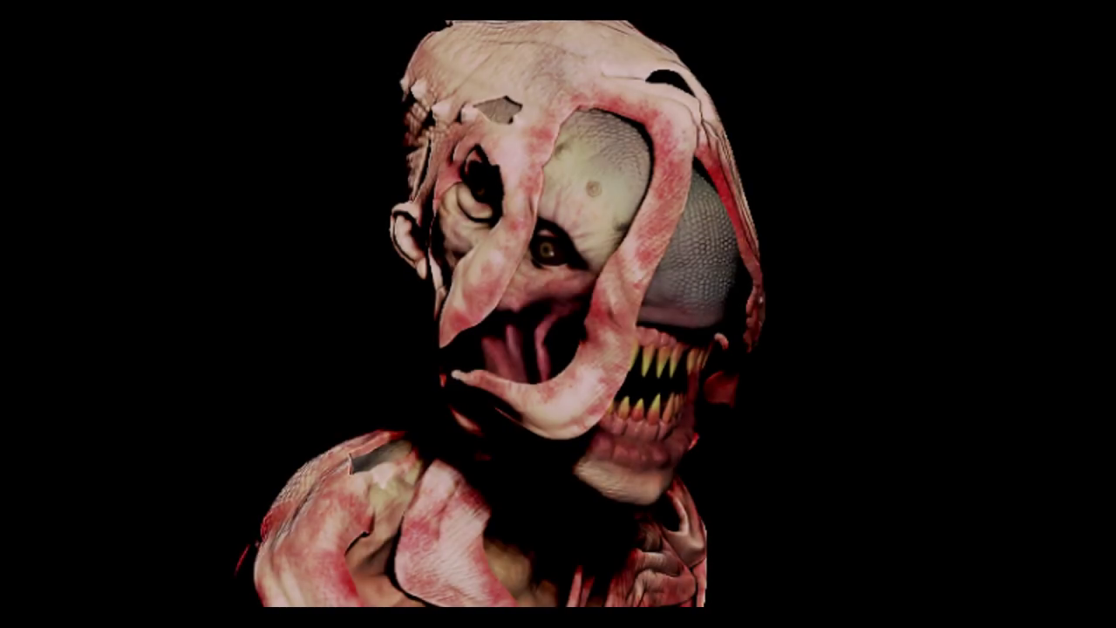